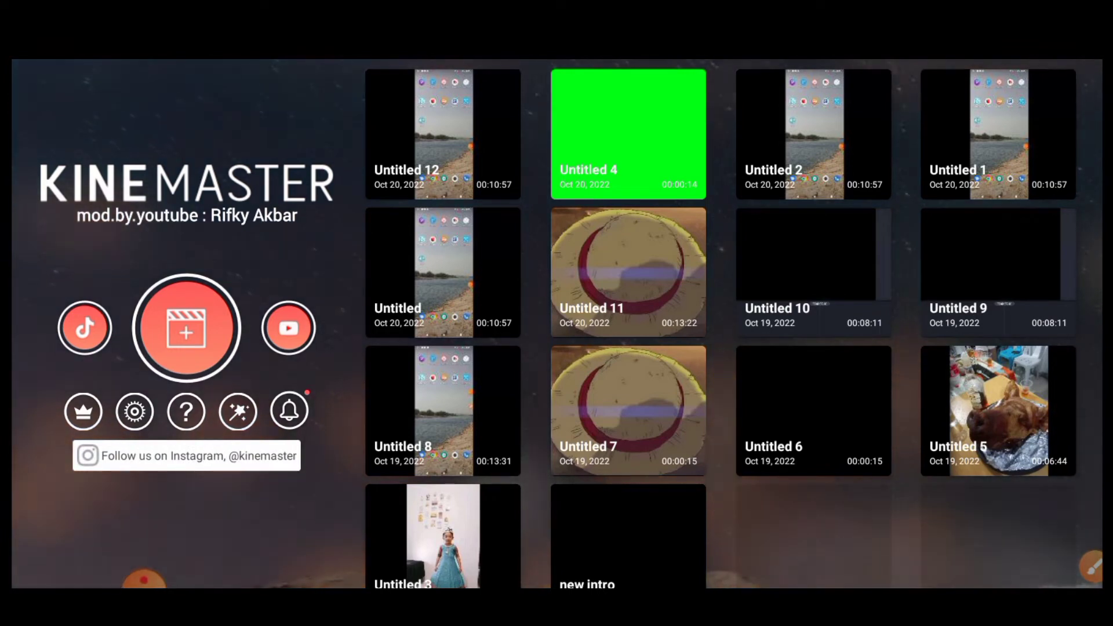
# - Start a new KineMaster project with a 16:9 widescreen aspect ratio
pyautogui.click(1090, 566)
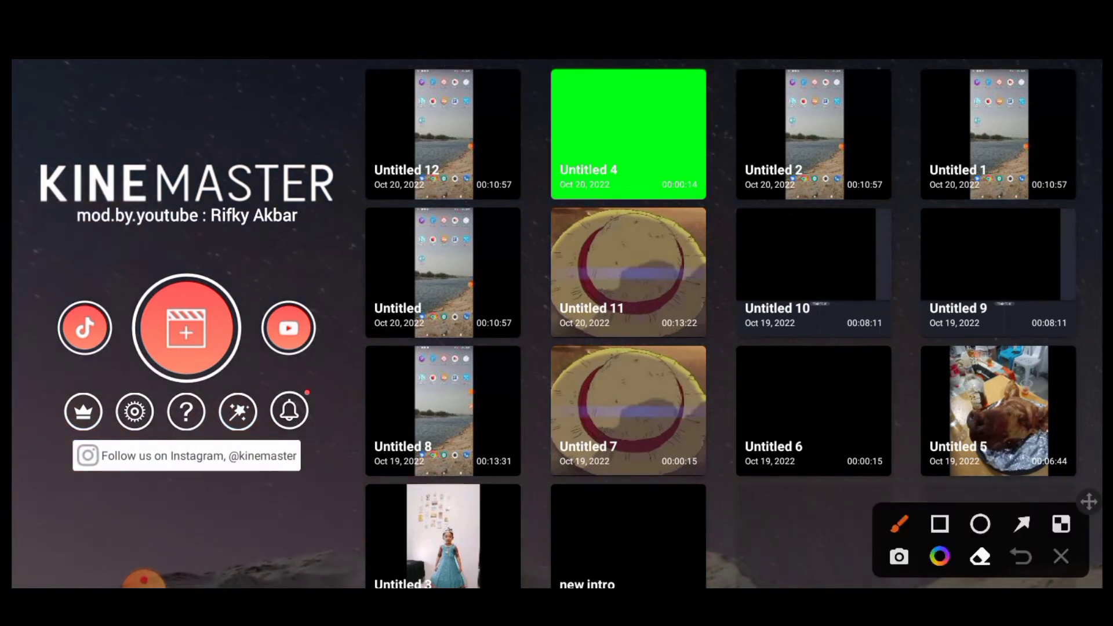
pyautogui.click(1060, 557)
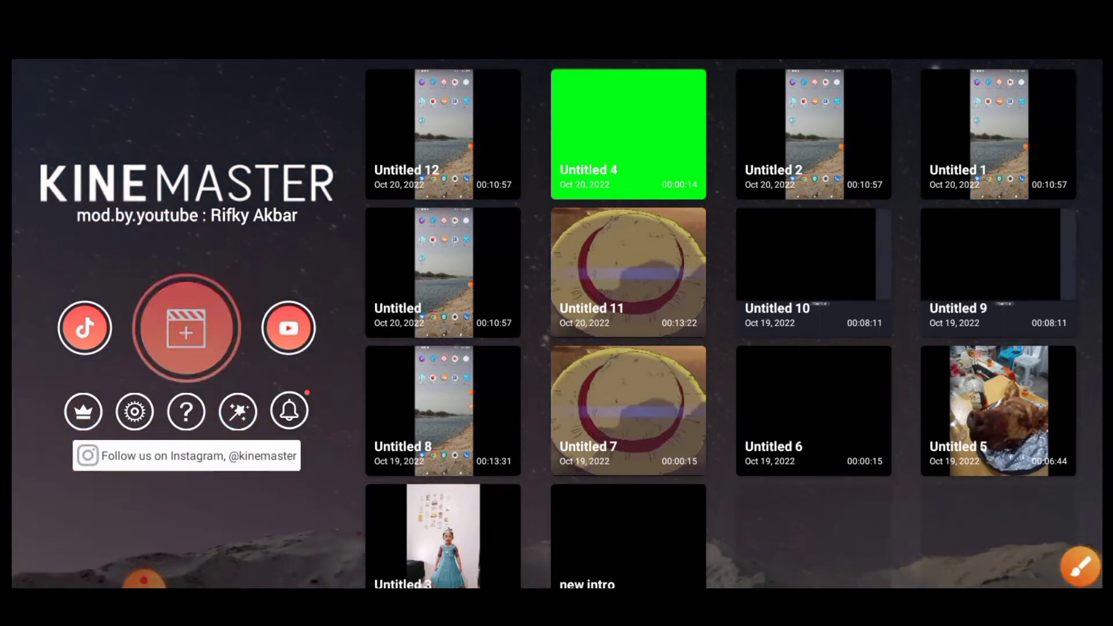
pyautogui.click(186, 328)
pyautogui.click(1090, 563)
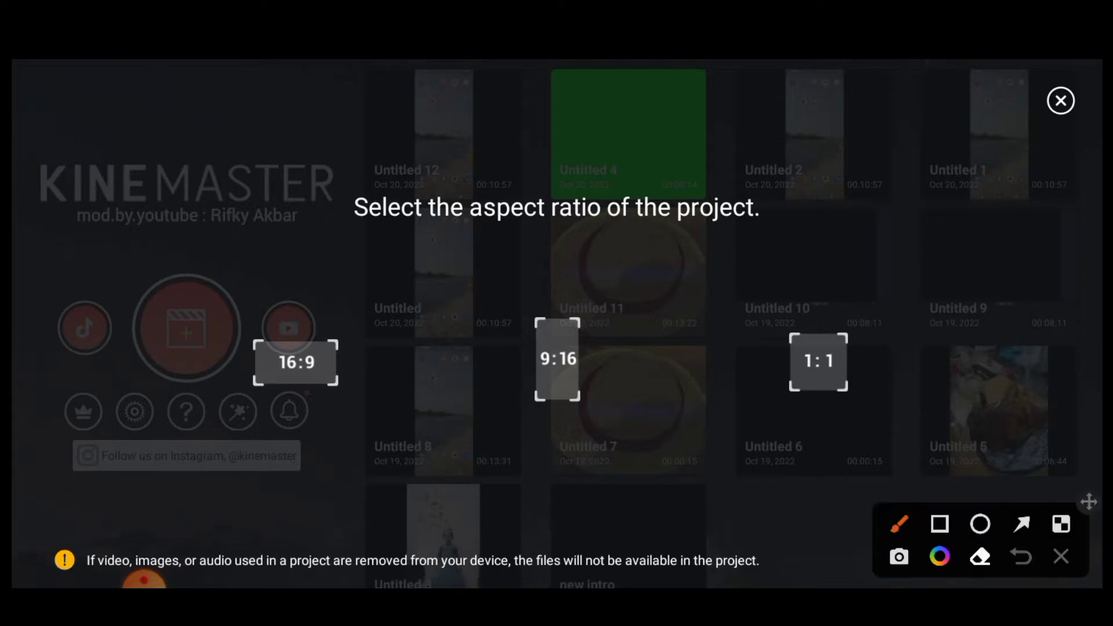
pyautogui.click(1061, 557)
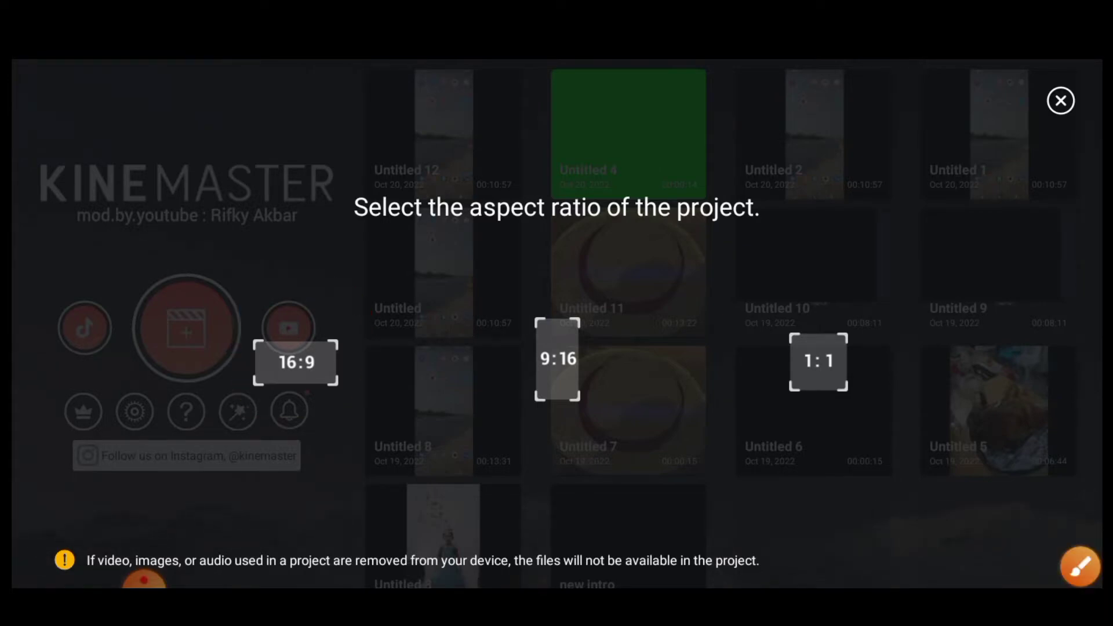
pyautogui.click(296, 362)
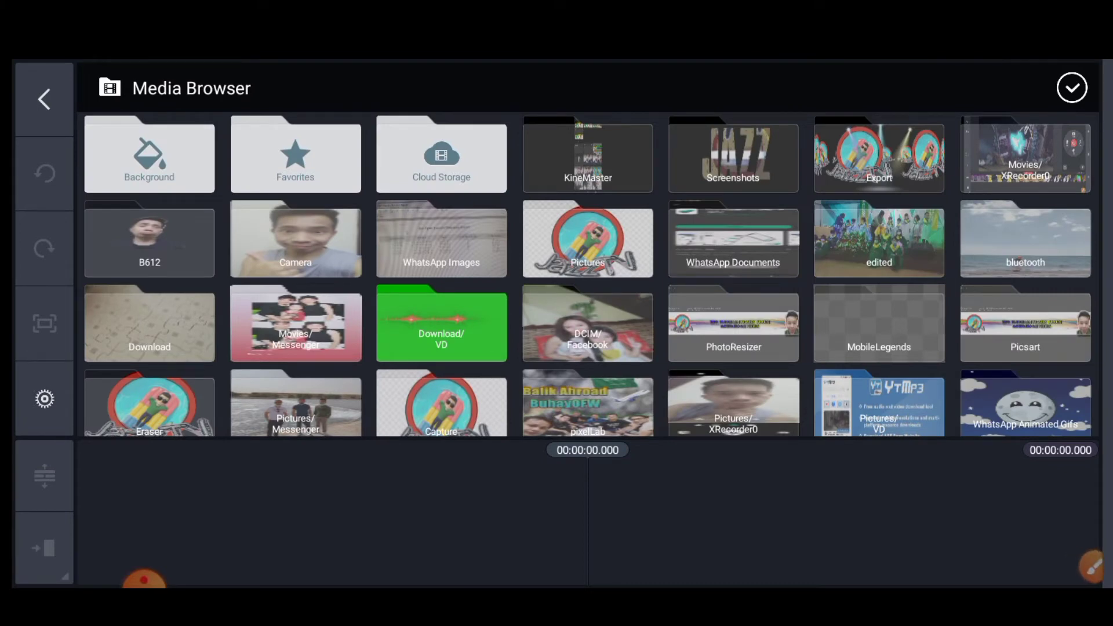
# - Add a black solid background clip from the Media Browser's Background collection
pyautogui.click(1092, 566)
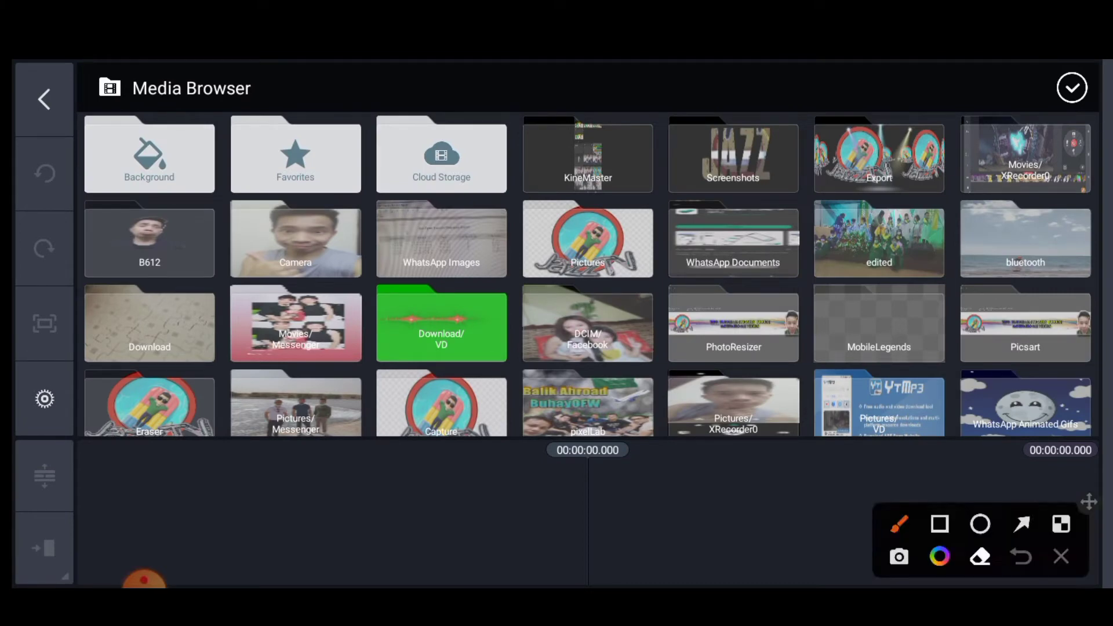
pyautogui.moveTo(194, 107)
pyautogui.mouseDown()
pyautogui.moveTo(93, 174)
pyautogui.moveTo(174, 109)
pyautogui.mouseUp()
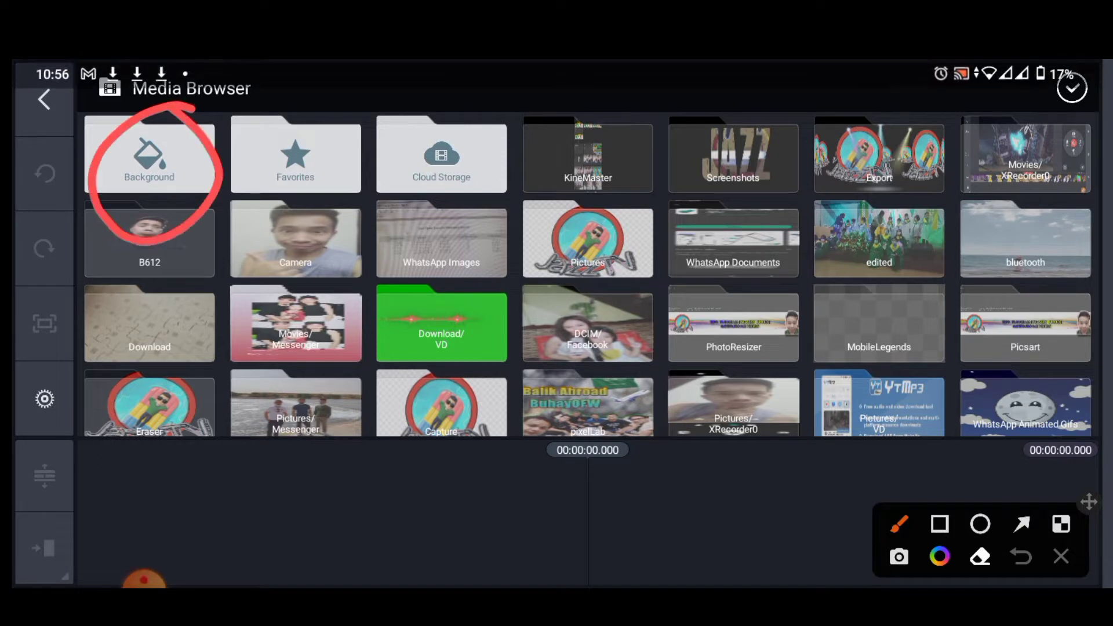
pyautogui.click(1061, 557)
pyautogui.click(149, 157)
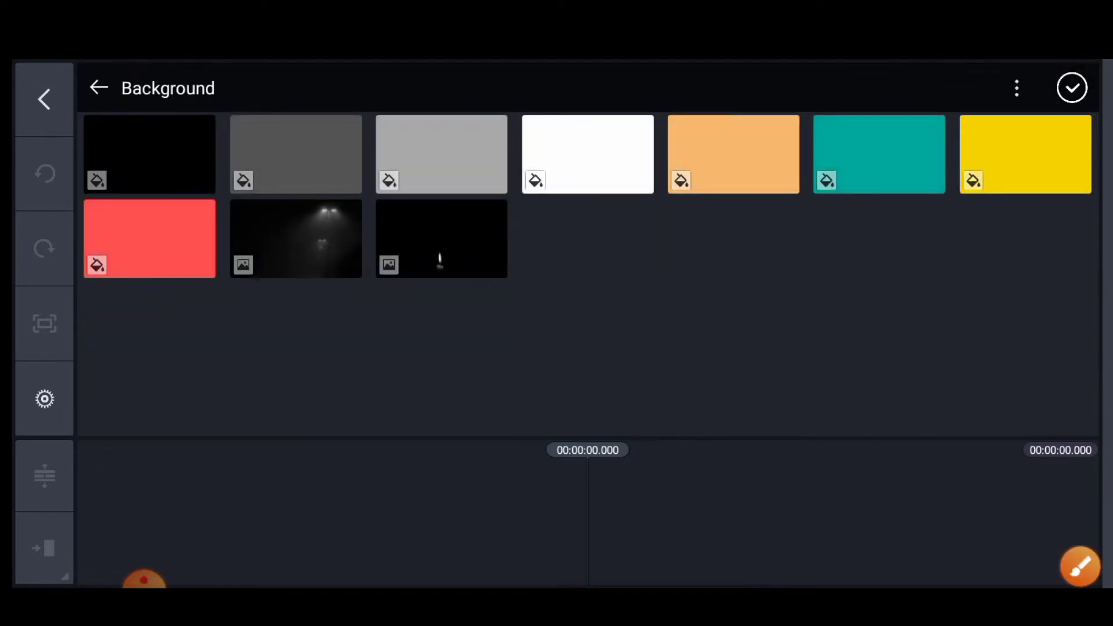
pyautogui.click(1080, 566)
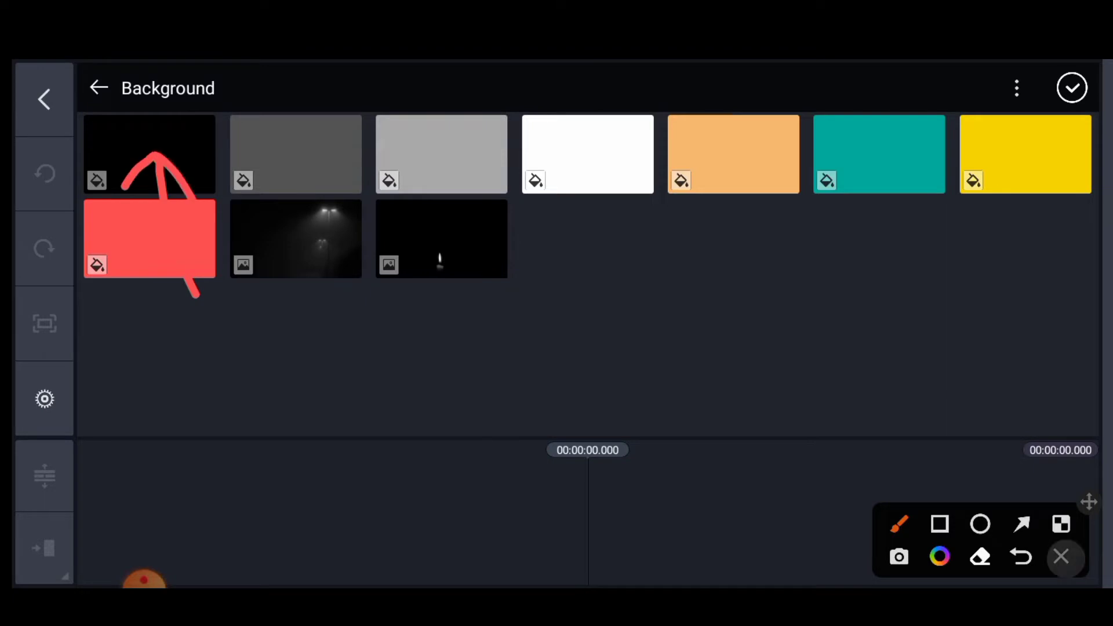
pyautogui.click(1061, 557)
pyautogui.click(149, 154)
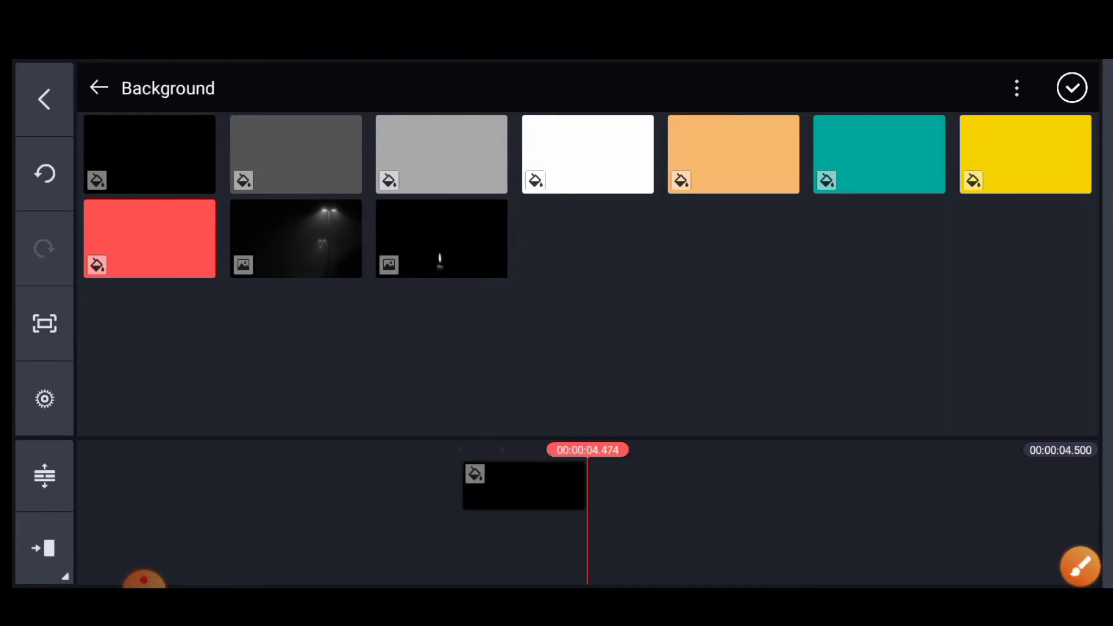
pyautogui.click(1080, 566)
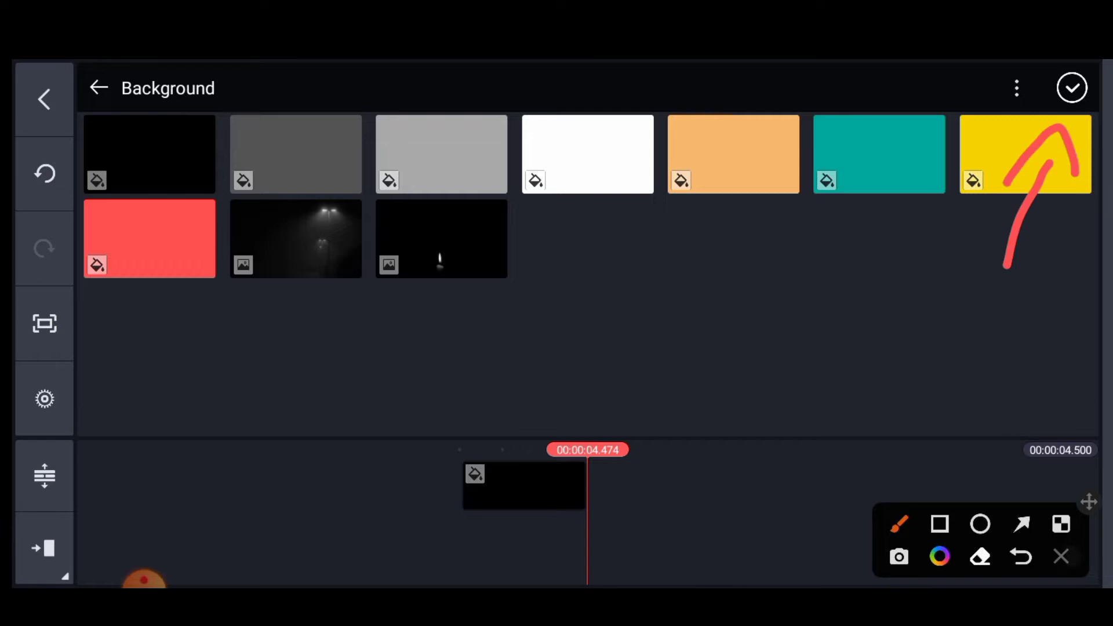
pyautogui.click(1061, 557)
# - Extend the black background clip to about ten seconds on the timeline
pyautogui.click(1072, 88)
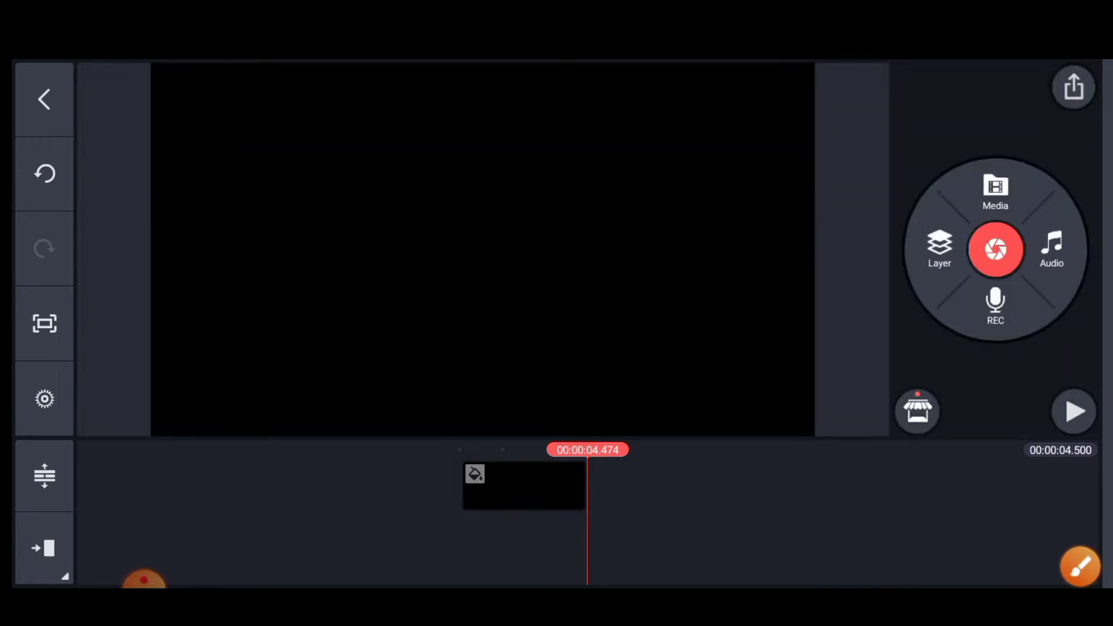
pyautogui.click(523, 485)
pyautogui.moveTo(590, 486); pyautogui.dragTo(753, 486)
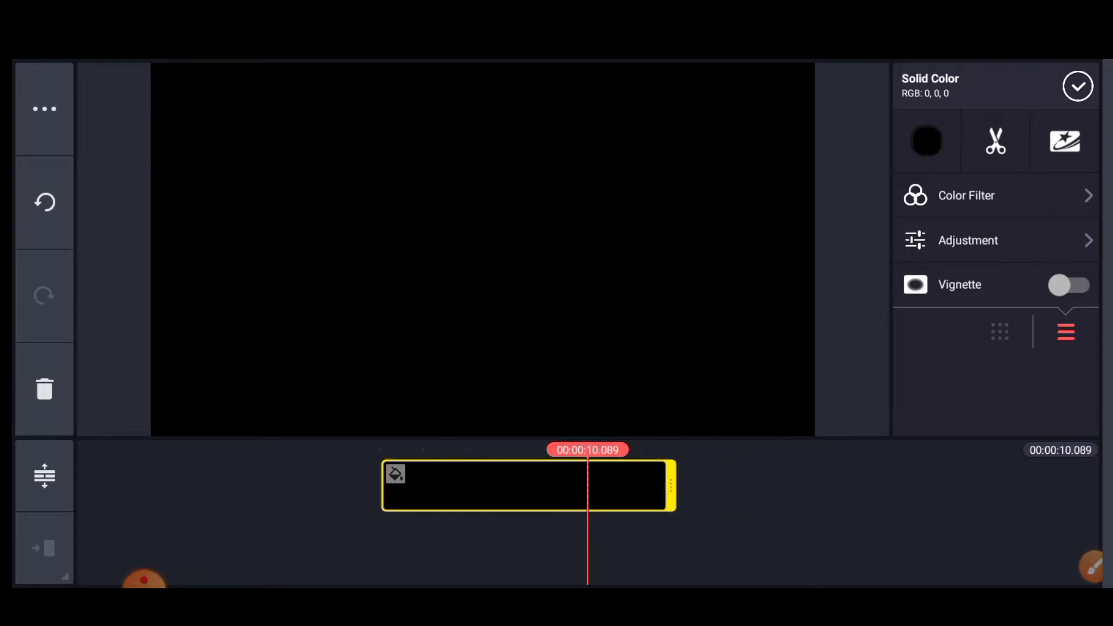
pyautogui.press('Escape')
pyautogui.hscroll(-10, 587, 486)
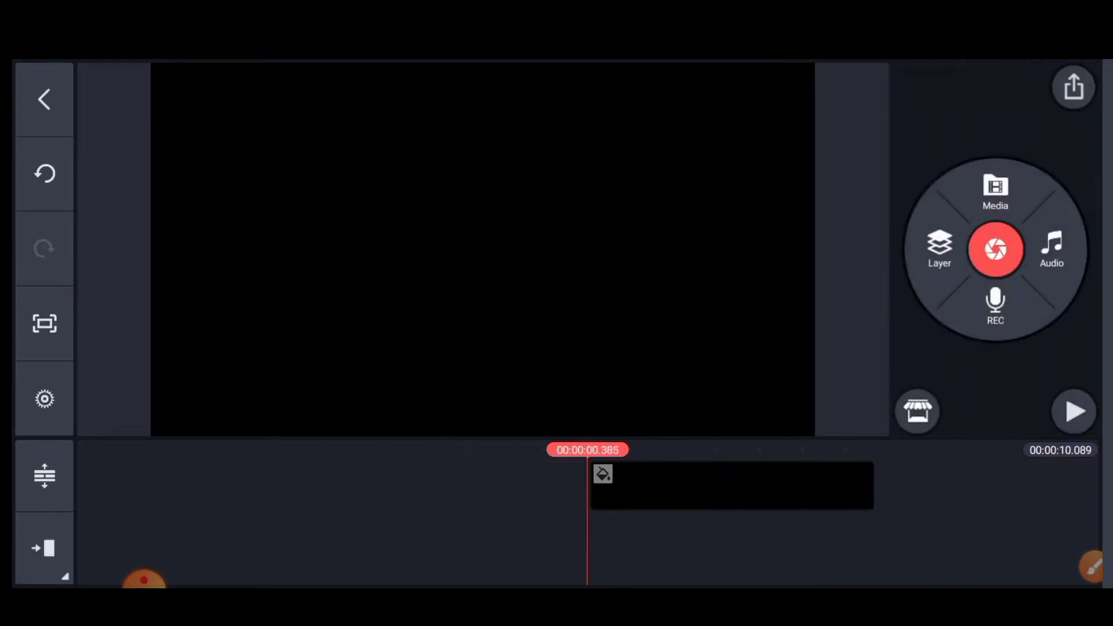
pyautogui.click(731, 485)
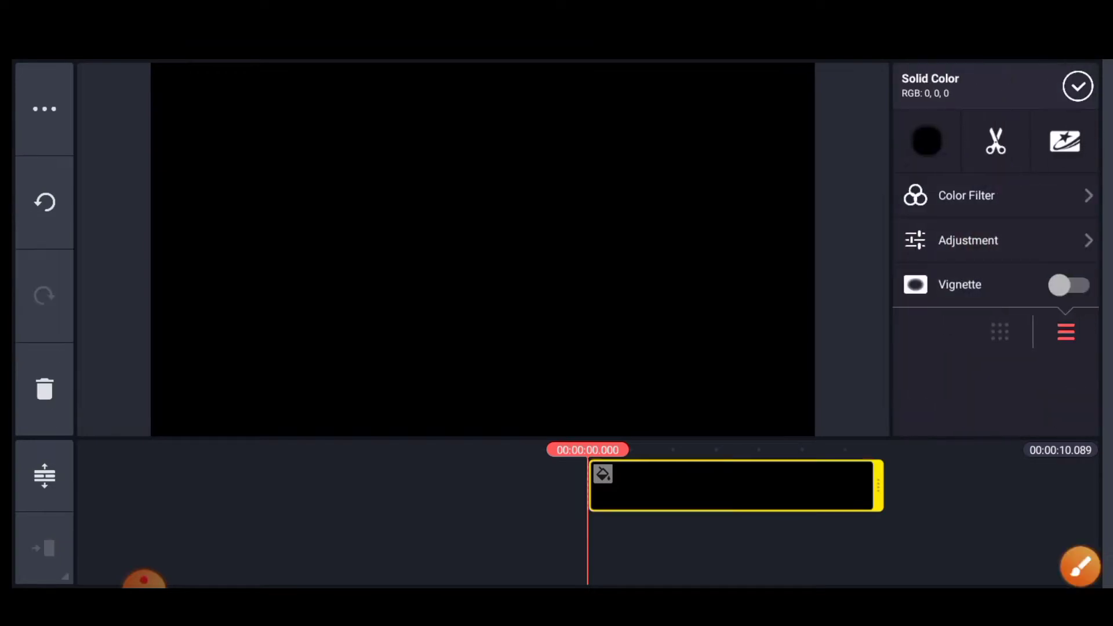
# - Change the background clip's colour to bright green #00FF15
pyautogui.click(1080, 566)
pyautogui.moveTo(921, 107); pyautogui.dragTo(986, 182)
pyautogui.click(1062, 557)
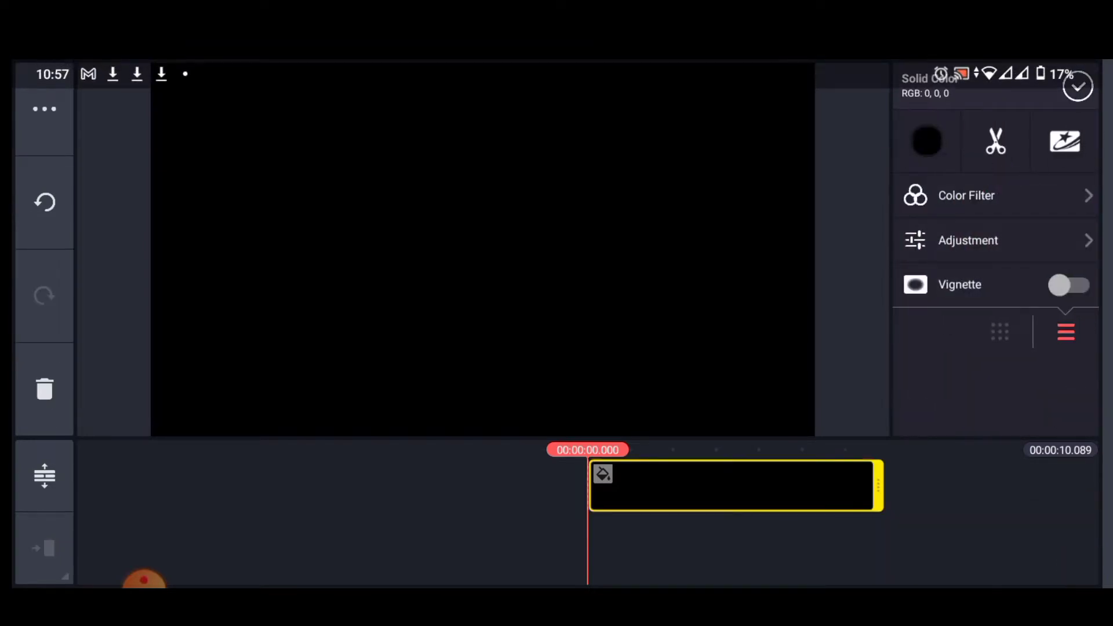
pyautogui.click(927, 141)
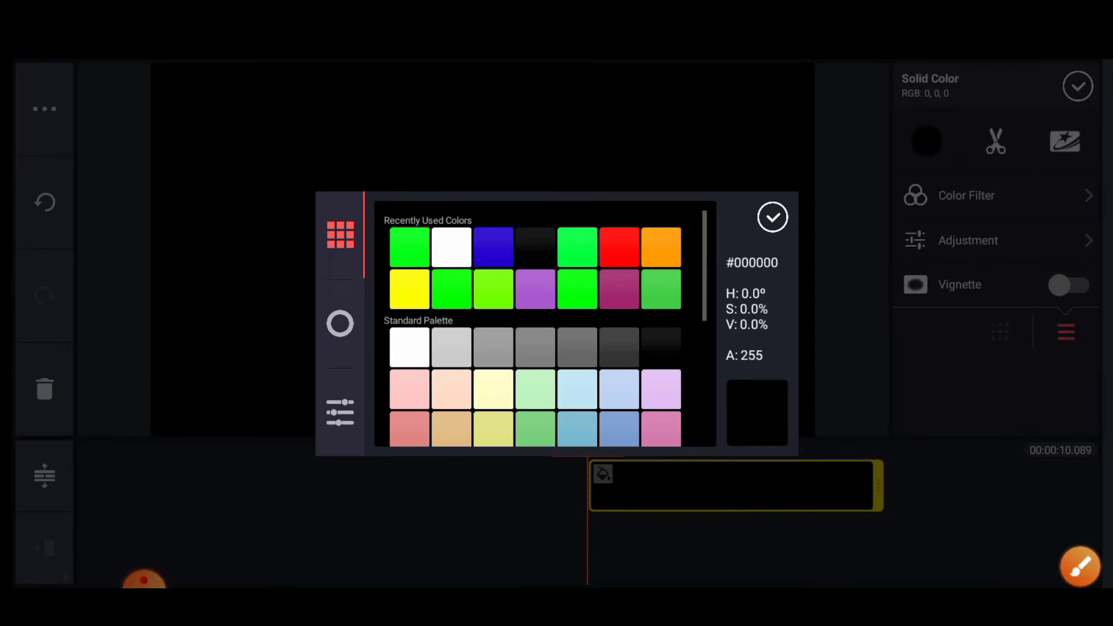
pyautogui.click(1080, 567)
pyautogui.click(1061, 556)
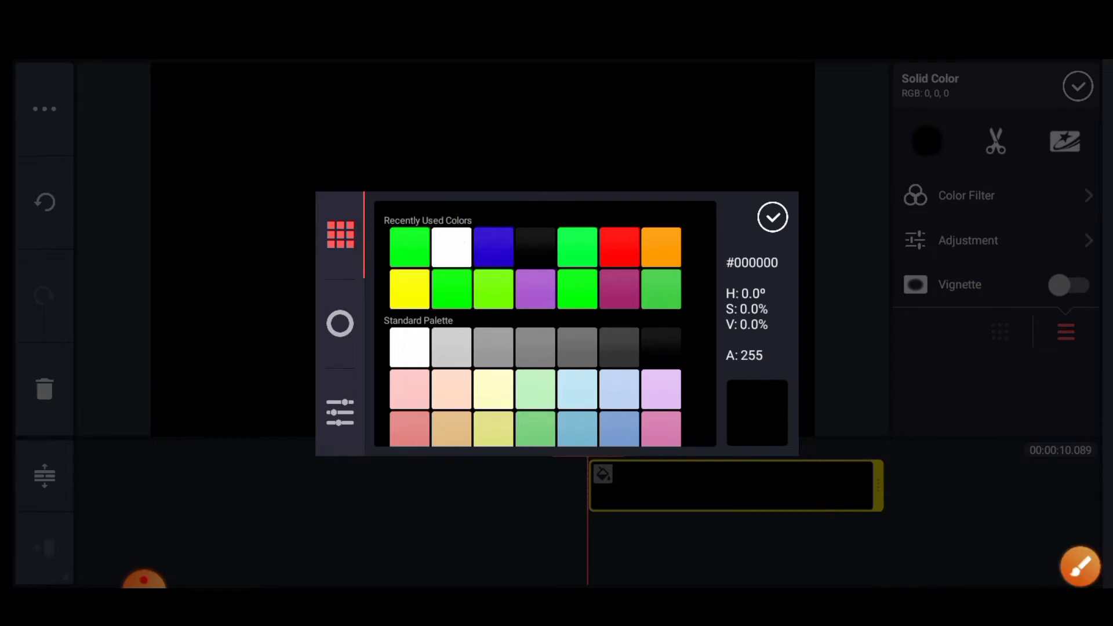
pyautogui.click(409, 247)
pyautogui.click(1080, 567)
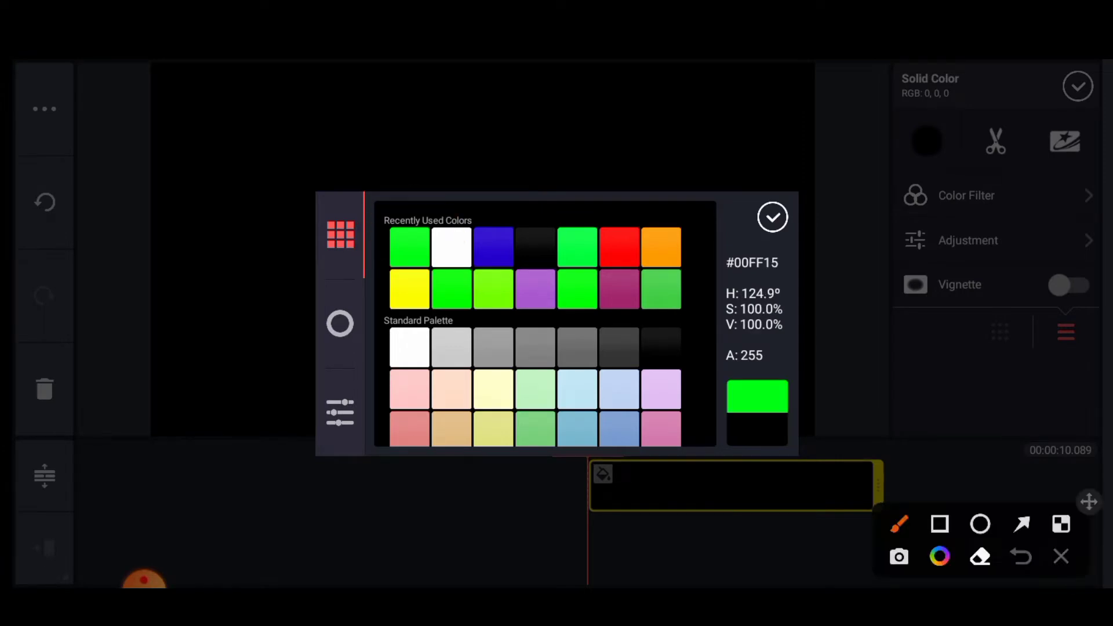
pyautogui.click(1061, 556)
pyautogui.click(773, 217)
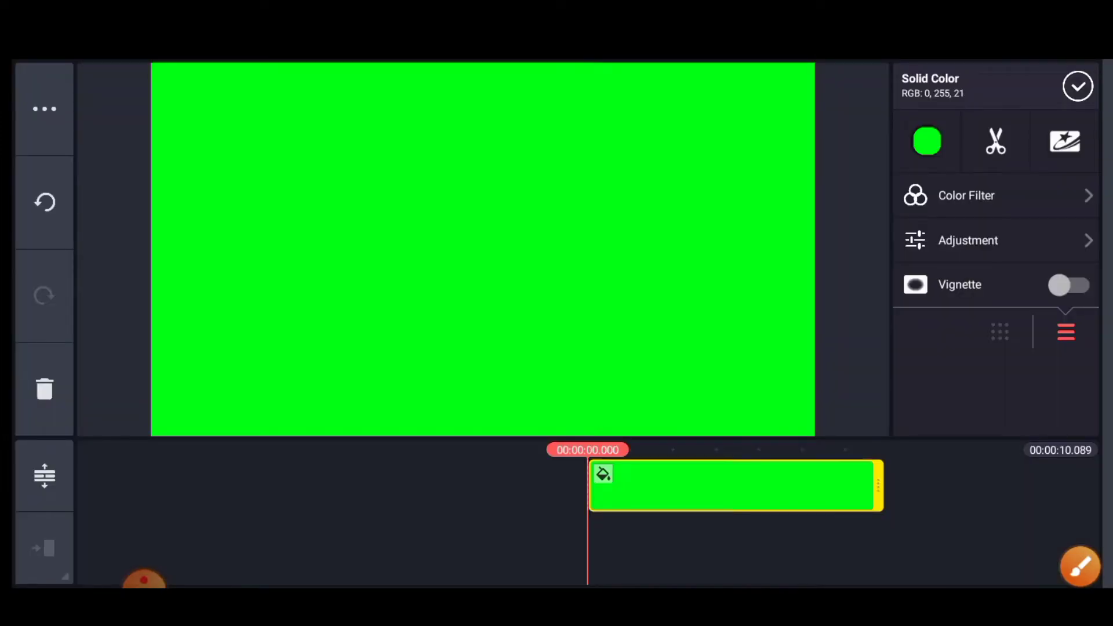
# - Add a Layer > Media picture and browse Pictures for the red SUBSCRIBE button image
pyautogui.click(1078, 86)
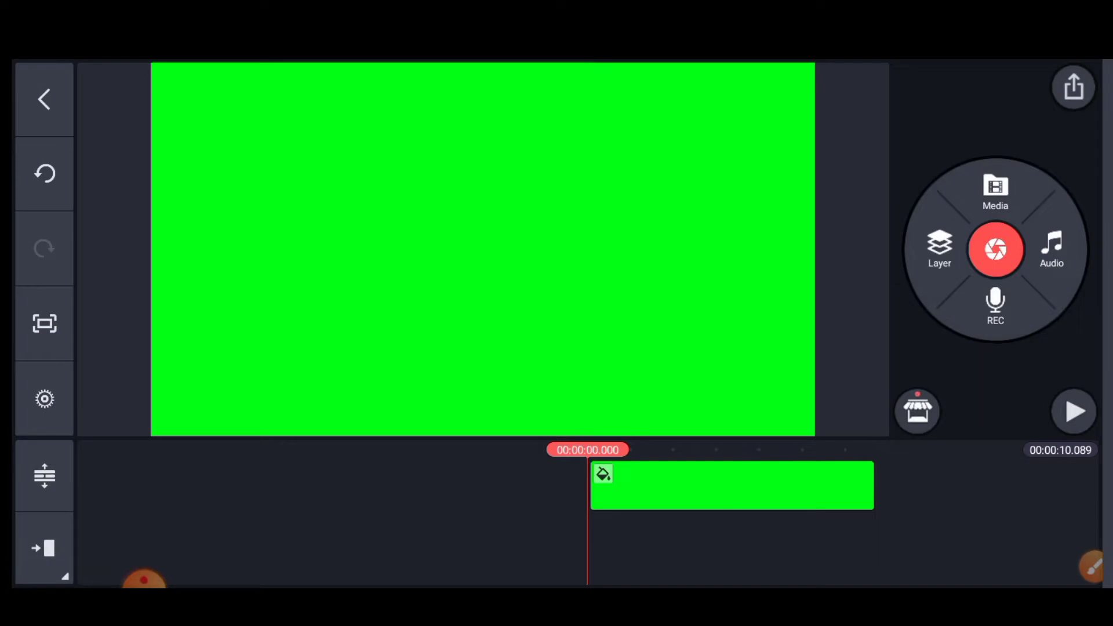
pyautogui.click(1080, 566)
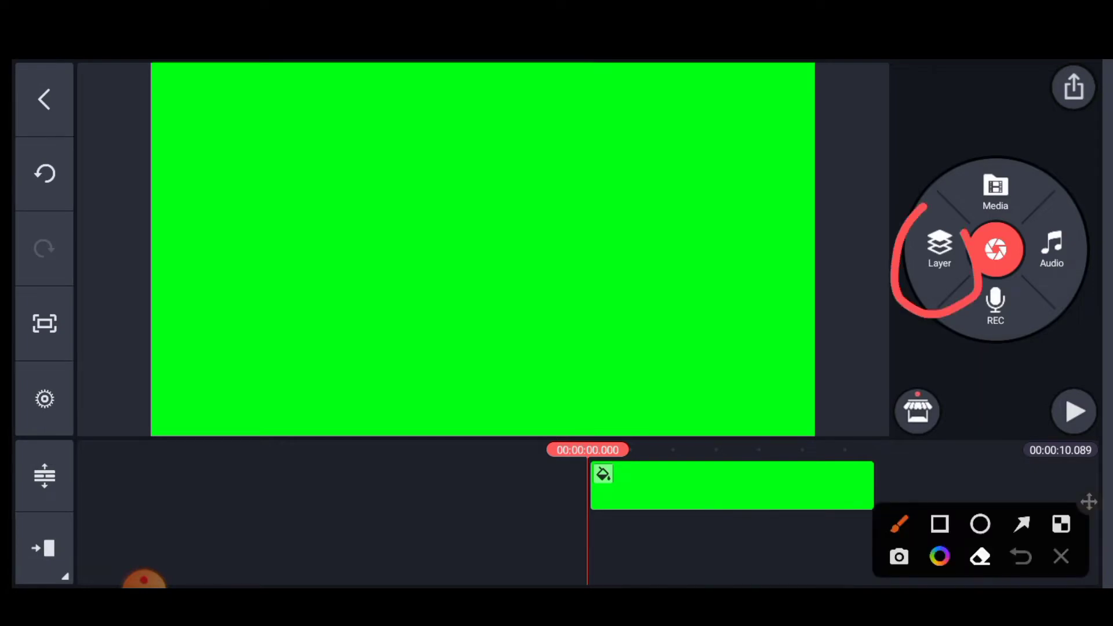
pyautogui.click(1061, 557)
pyautogui.click(939, 249)
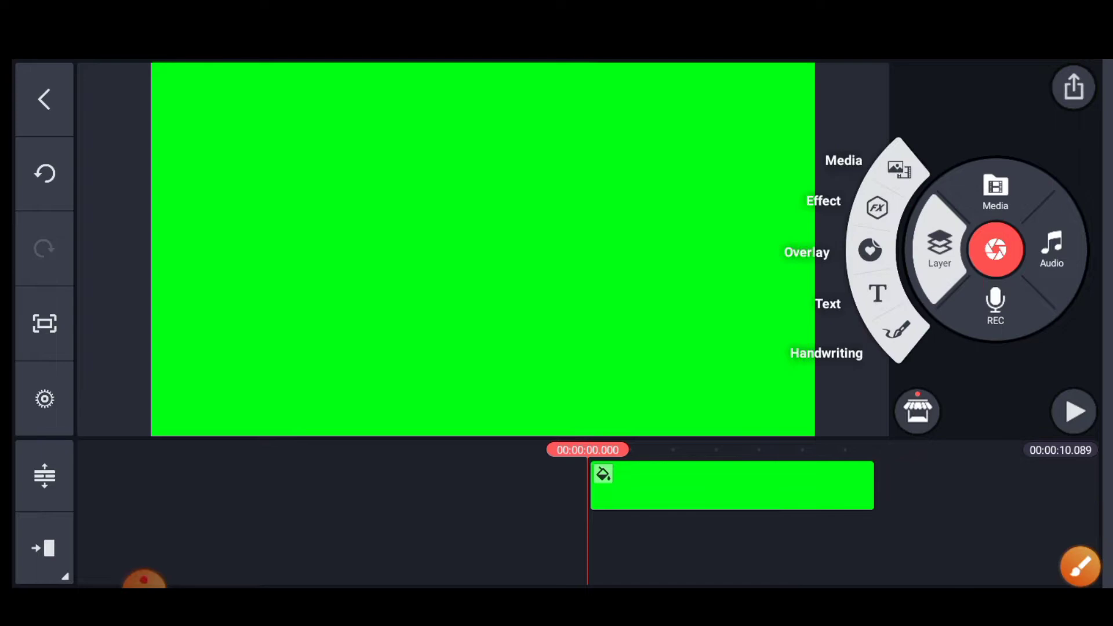
pyautogui.click(1081, 566)
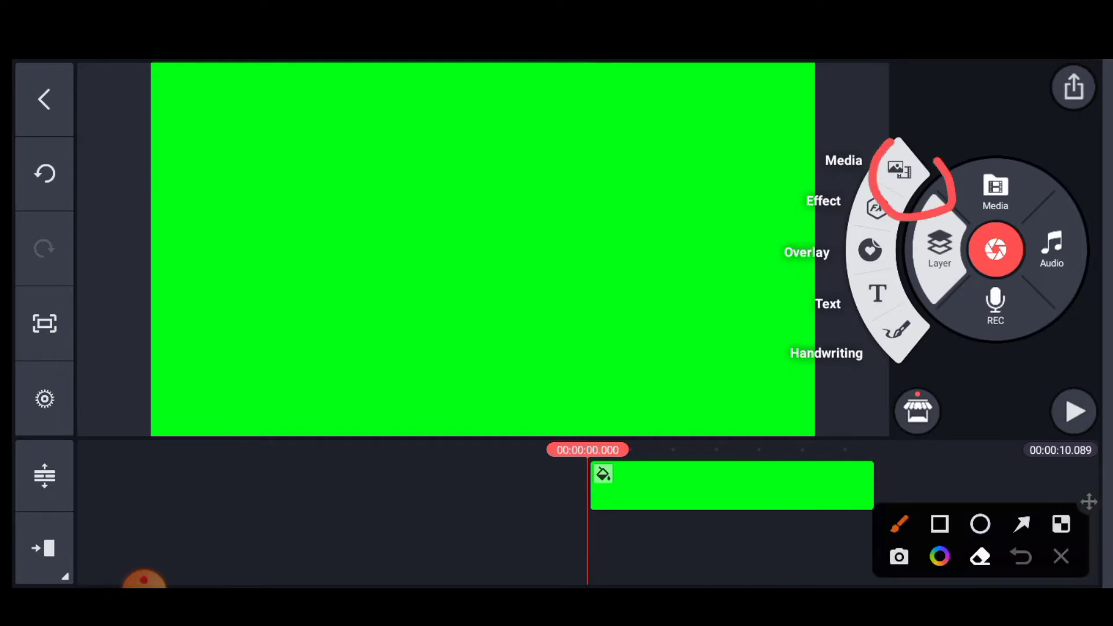
pyautogui.click(1061, 557)
pyautogui.click(898, 170)
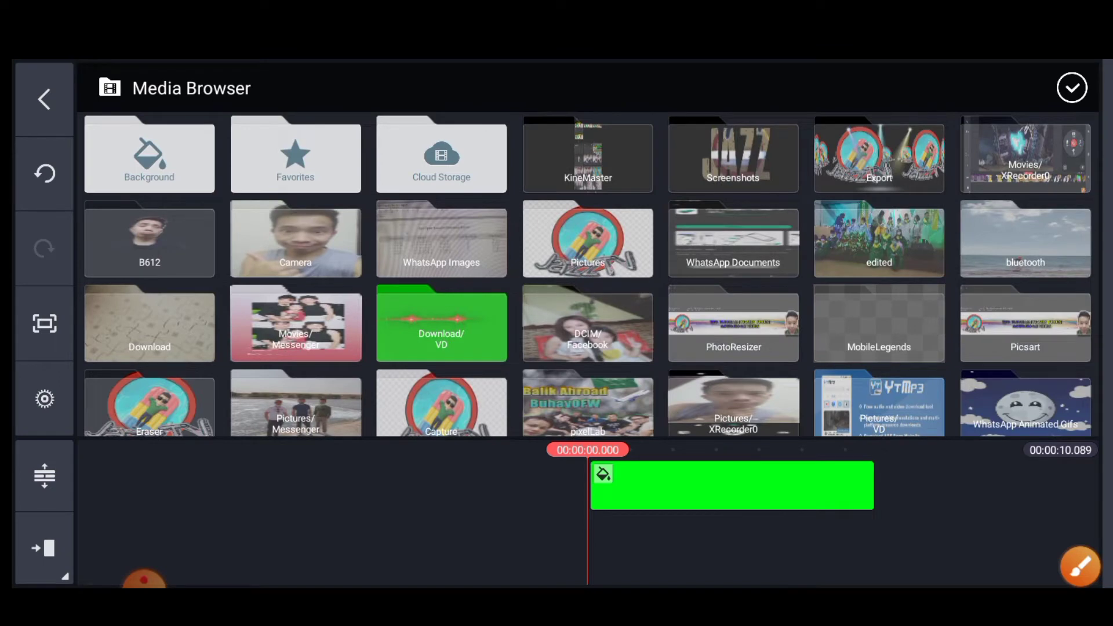
pyautogui.click(1081, 567)
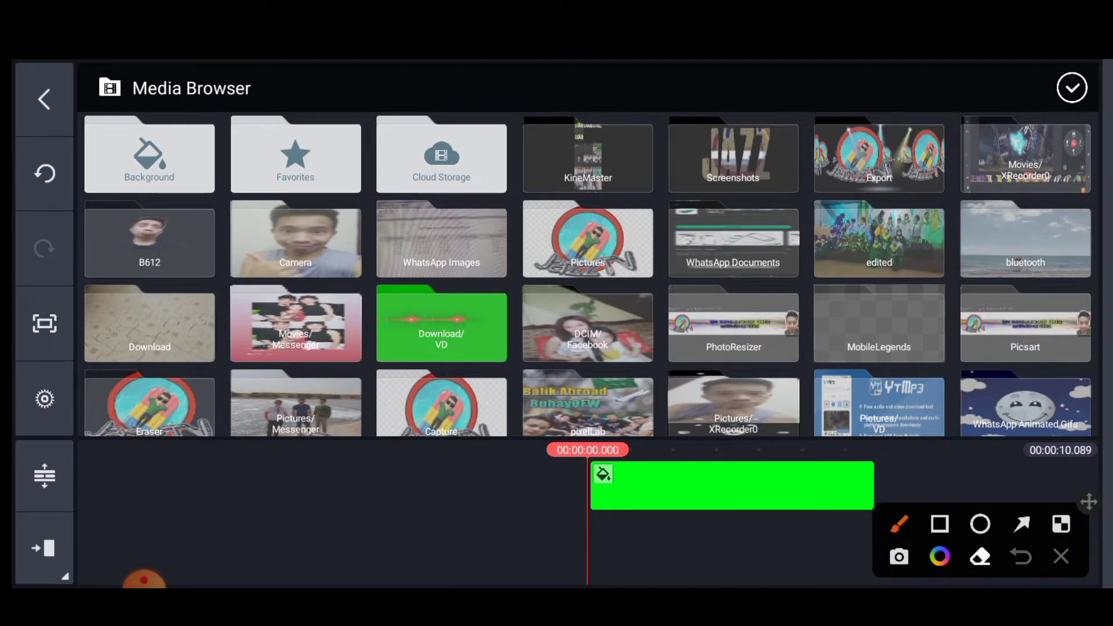
pyautogui.click(1061, 556)
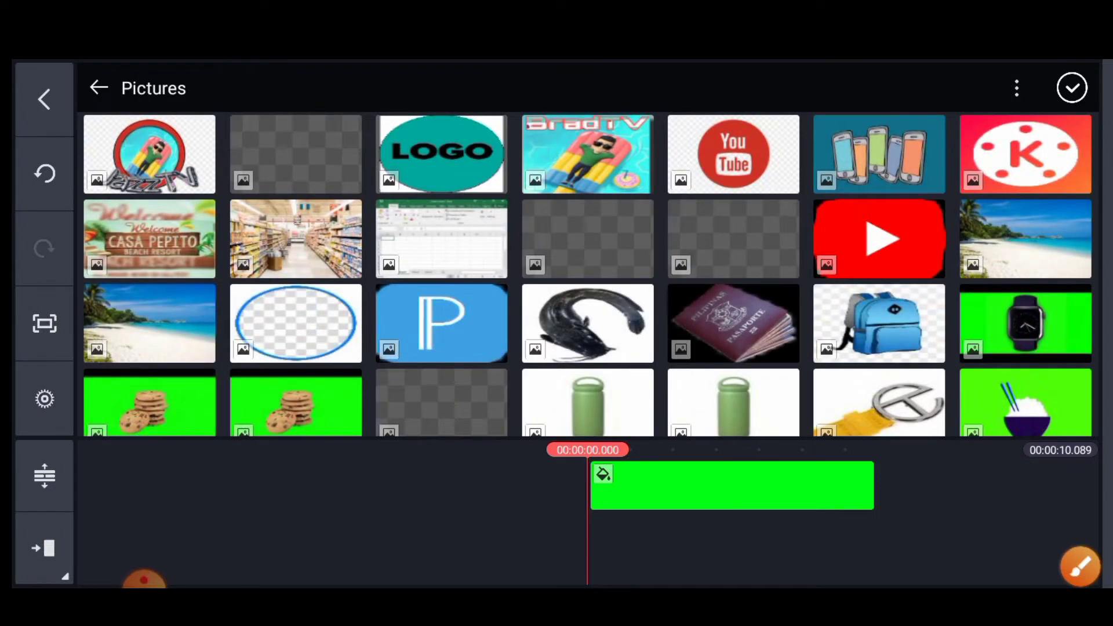
pyautogui.scroll(-5, 588, 390)
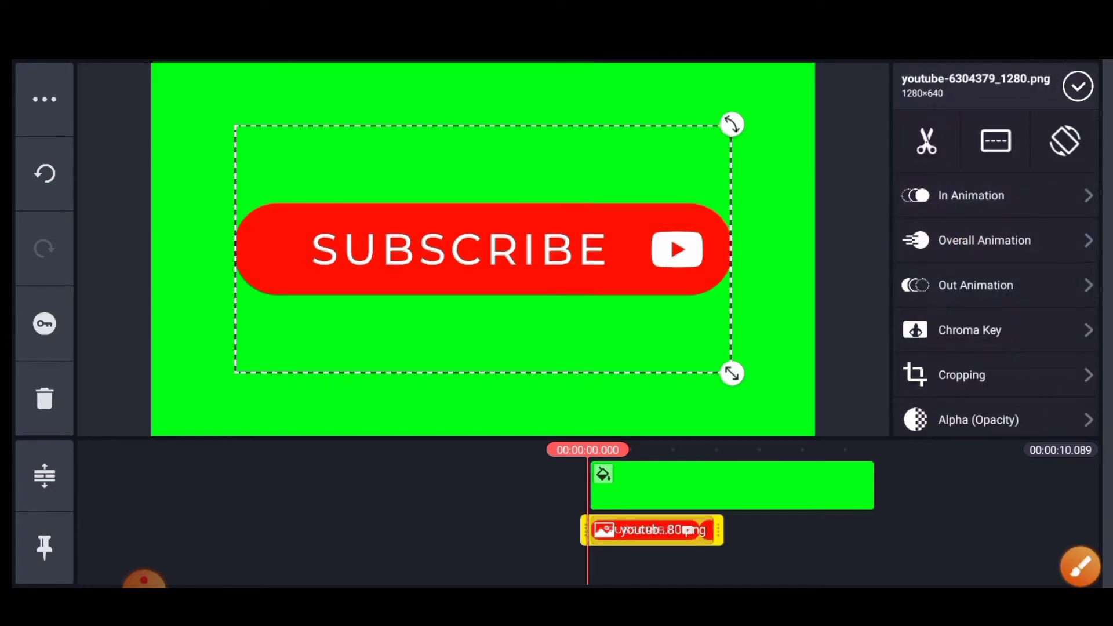
# - Shrink the SUBSCRIBE button and move it up to the frame's top edge
pyautogui.moveTo(731, 373); pyautogui.dragTo(609, 311)
pyautogui.moveTo(482, 247); pyautogui.dragTo(653, 156)
pyautogui.click(1093, 566)
pyautogui.moveTo(79, 293)
pyautogui.mouseDown()
pyautogui.moveTo(24, 364)
pyautogui.moveTo(76, 306)
pyautogui.mouseUp()
pyautogui.click(1061, 557)
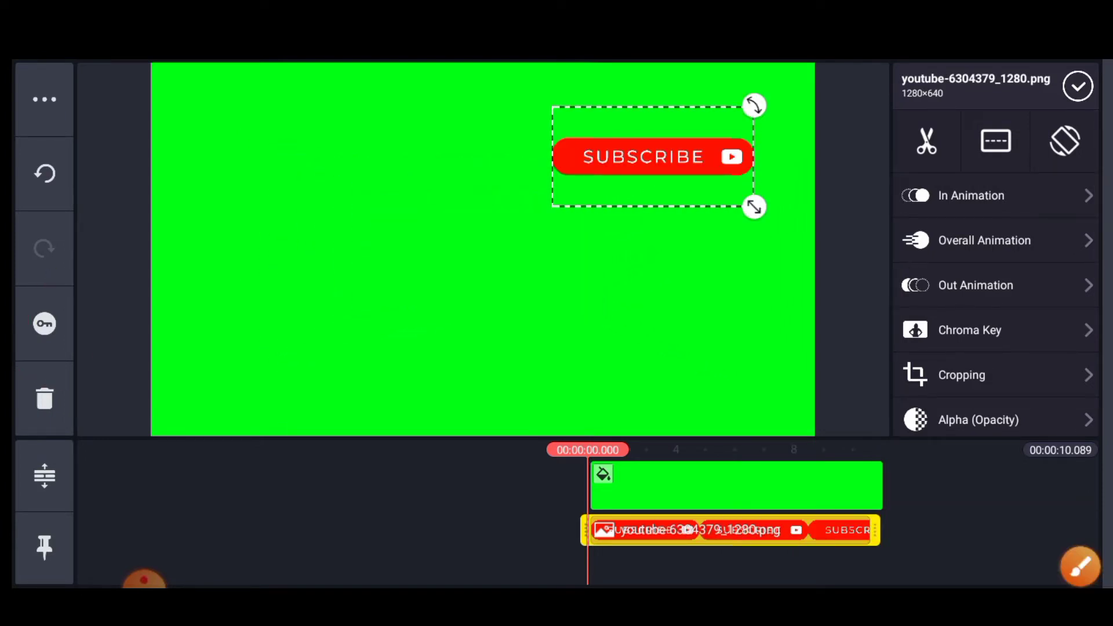
pyautogui.moveTo(654, 156); pyautogui.dragTo(666, 52)
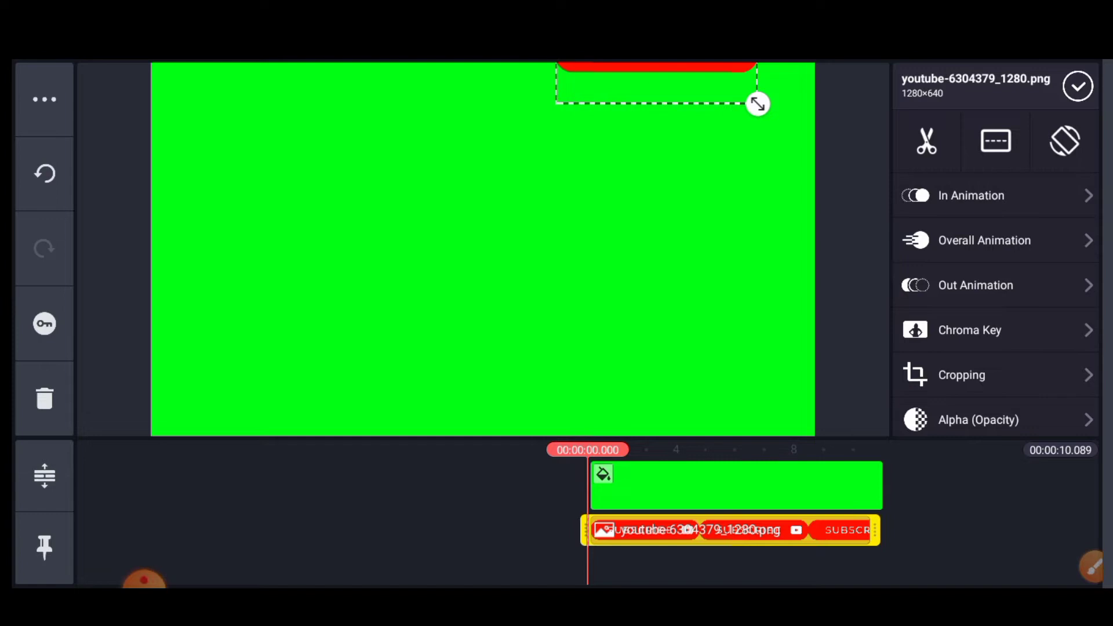
# - Keyframe the button sliding down to the lower right by about 3.8 s, then preview it
pyautogui.click(44, 324)
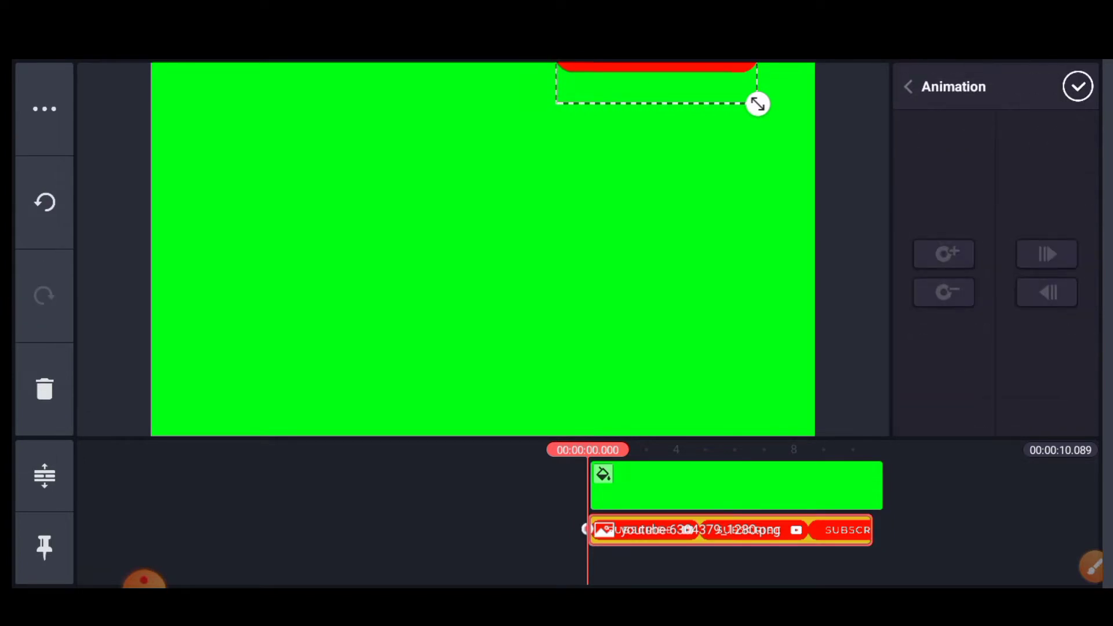
pyautogui.moveTo(696, 487); pyautogui.dragTo(631, 486)
pyautogui.moveTo(654, 78); pyautogui.dragTo(665, 421)
pyautogui.moveTo(667, 487); pyautogui.dragTo(638, 486)
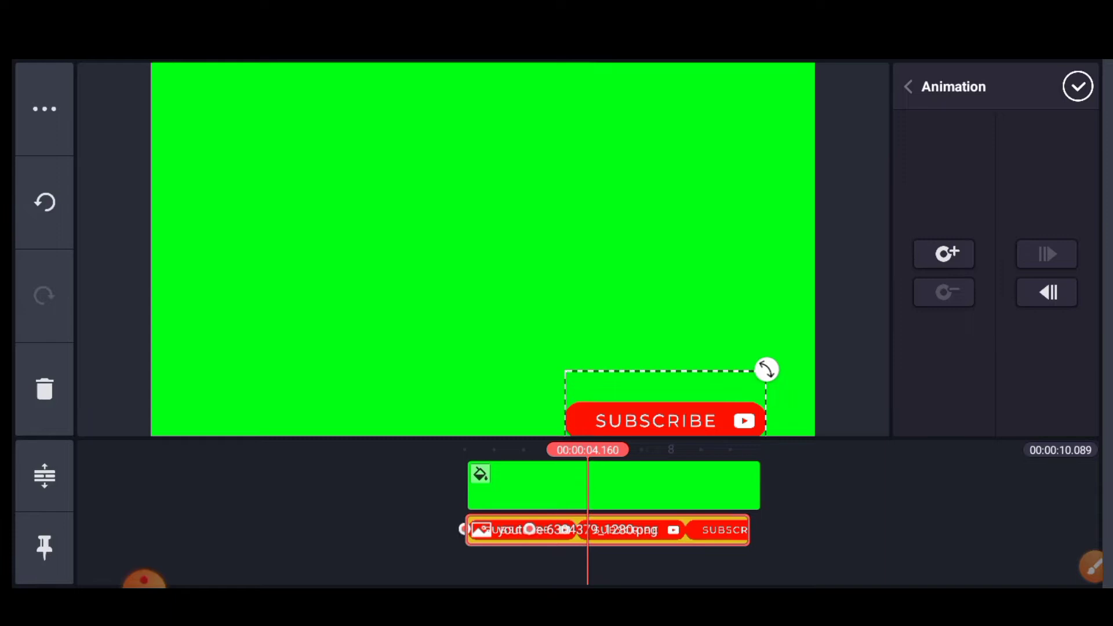
pyautogui.moveTo(665, 421); pyautogui.dragTo(663, 367)
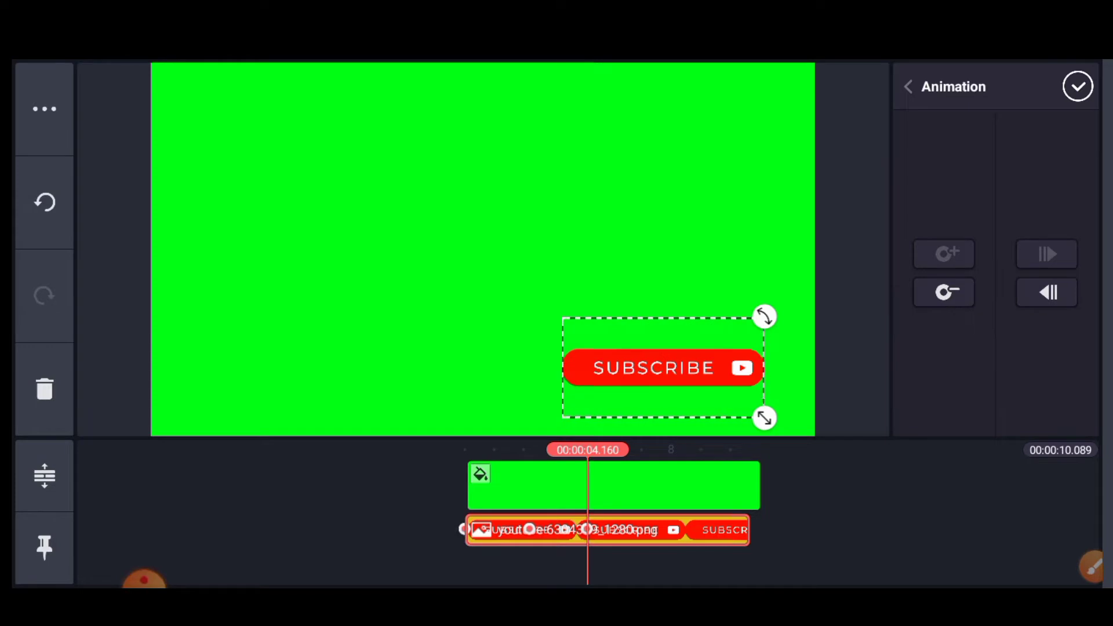
pyautogui.click(1078, 86)
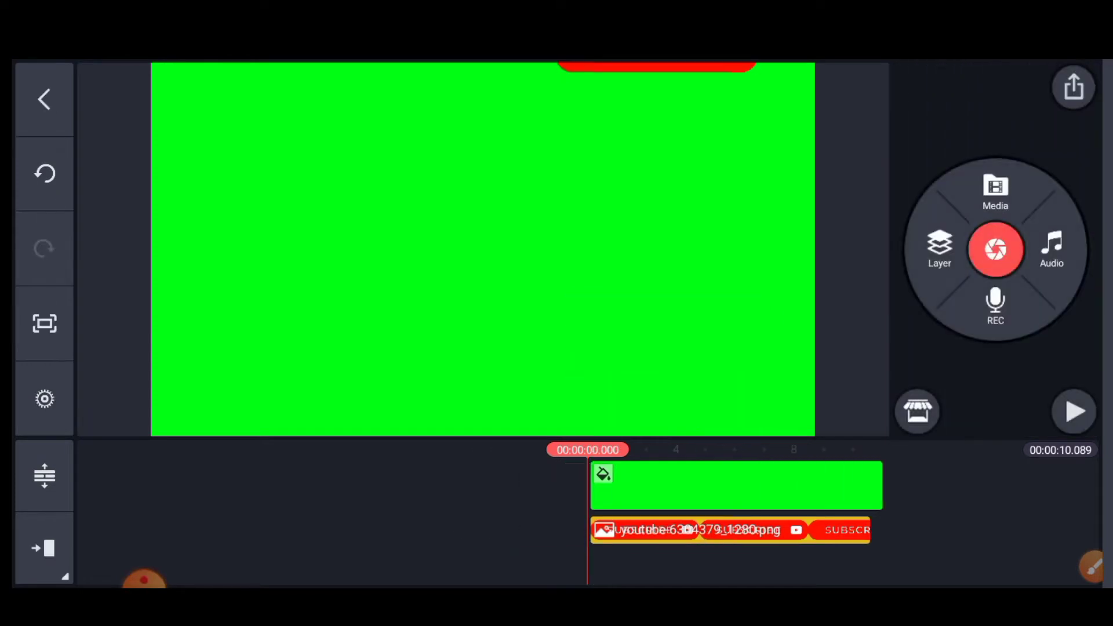
pyautogui.click(1074, 411)
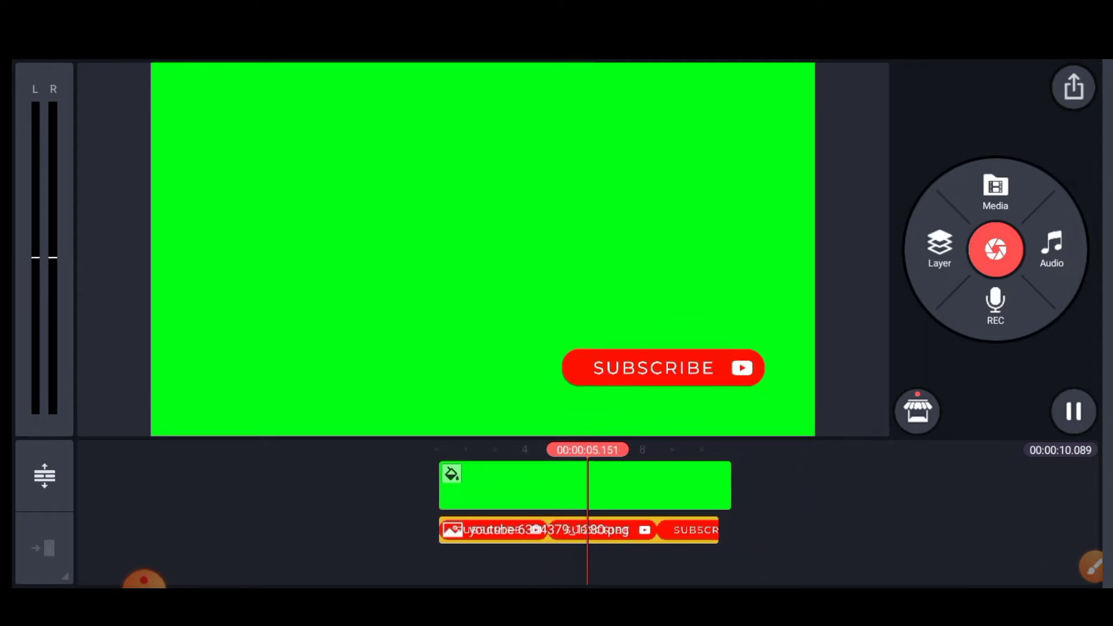
pyautogui.moveTo(522, 487); pyautogui.dragTo(586, 487)
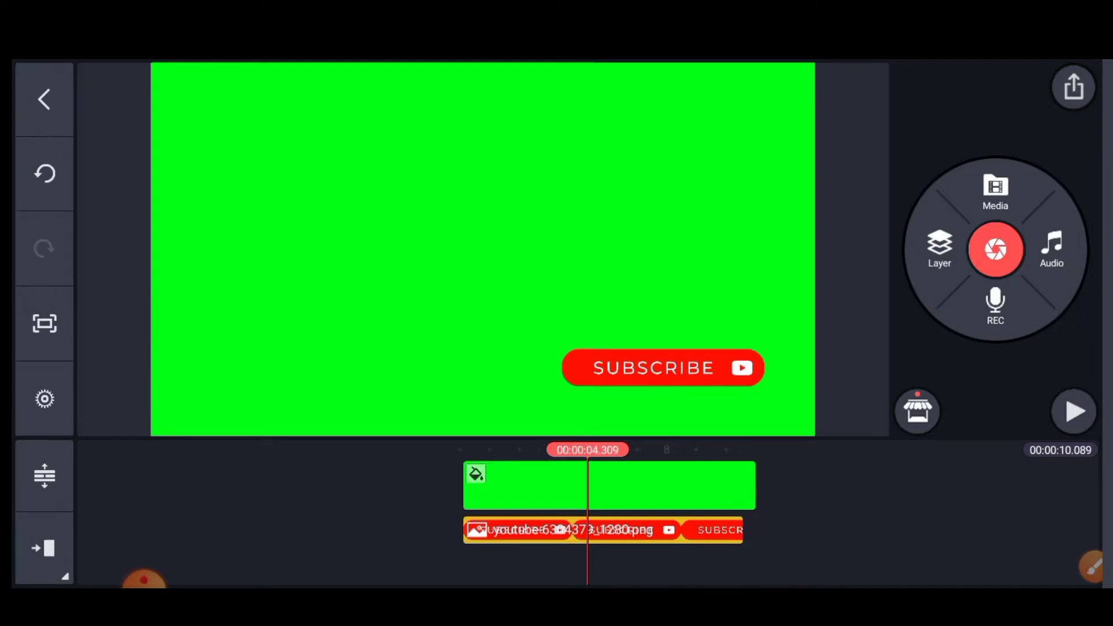
# - Start a new media layer and scroll the Pictures folder to its green-screen images
pyautogui.click(1093, 567)
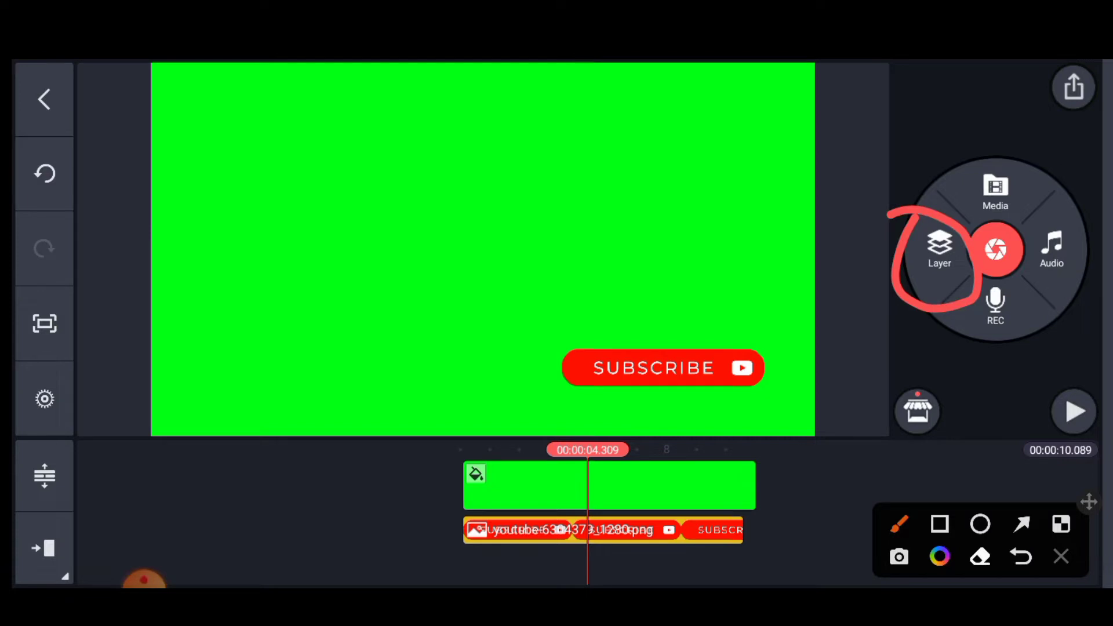
pyautogui.click(1061, 556)
pyautogui.click(939, 249)
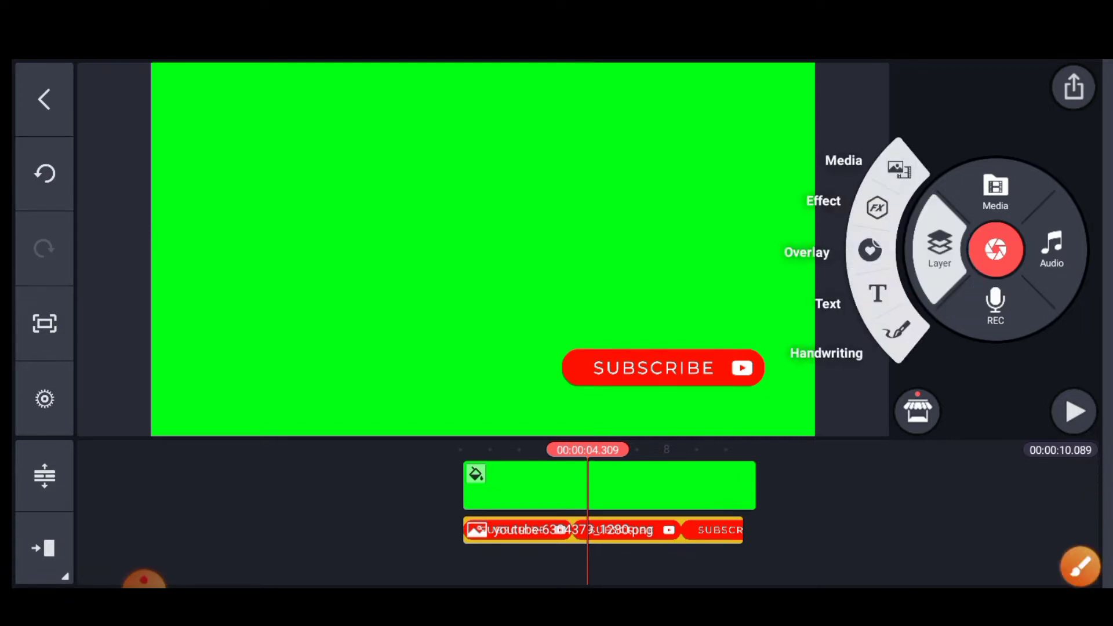
pyautogui.click(1080, 566)
pyautogui.click(1062, 556)
pyautogui.click(899, 168)
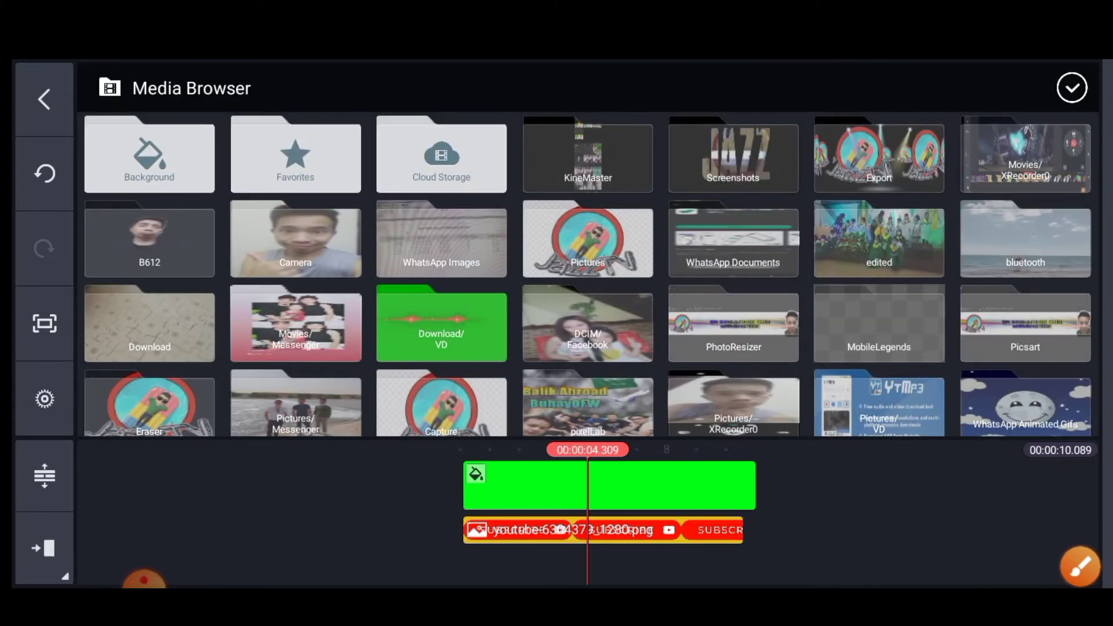
pyautogui.click(1080, 566)
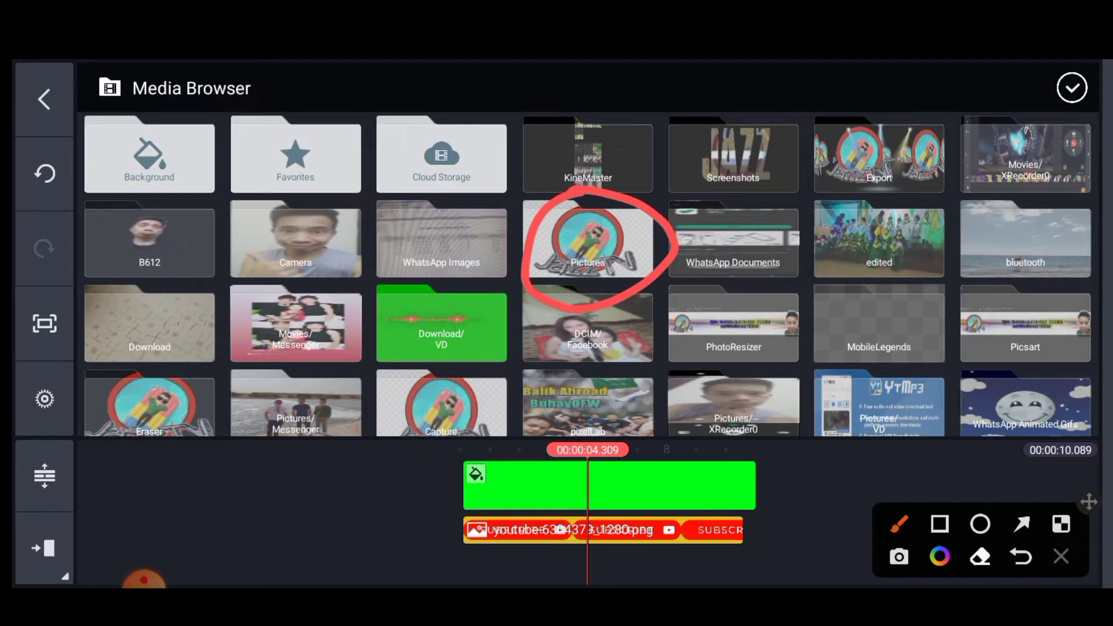
pyautogui.click(1061, 557)
pyautogui.click(587, 239)
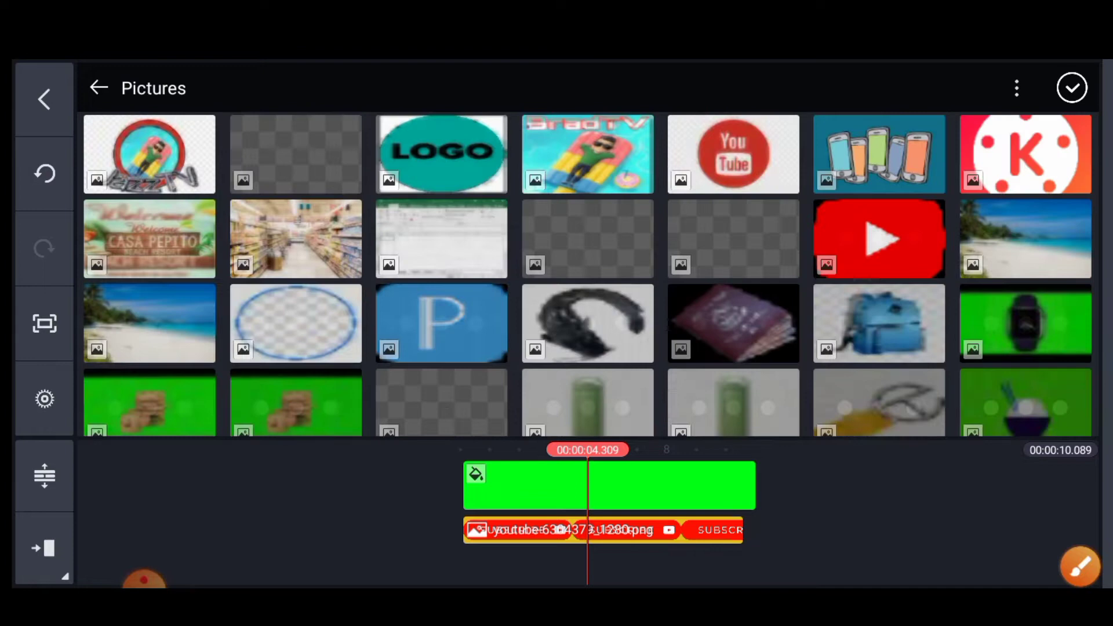
pyautogui.scroll(-5, 588, 390)
pyautogui.click(1080, 566)
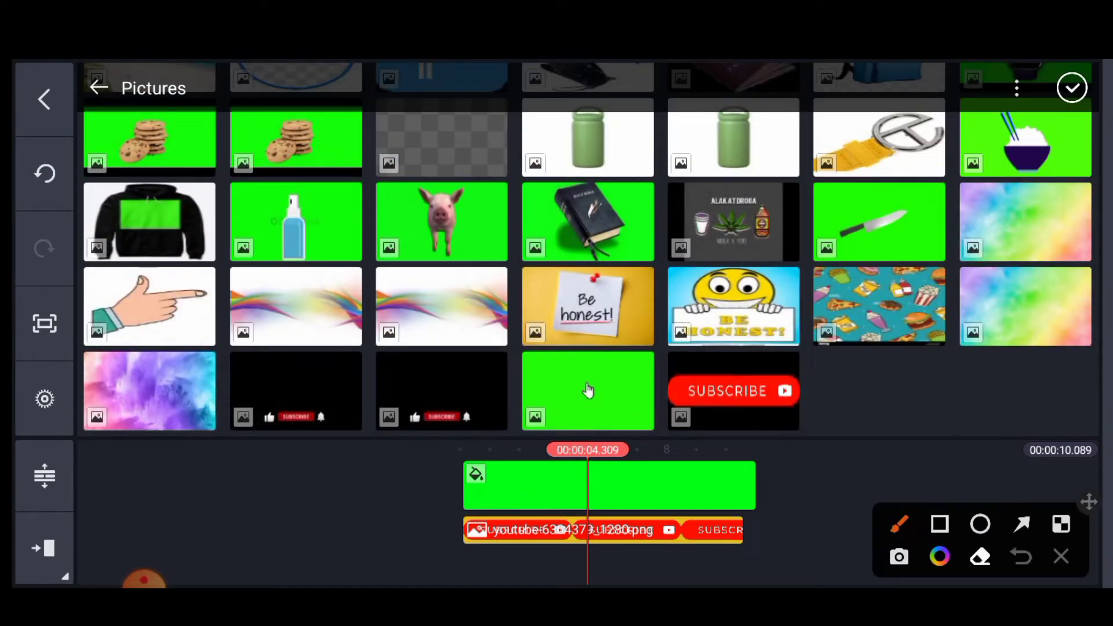
pyautogui.click(1061, 556)
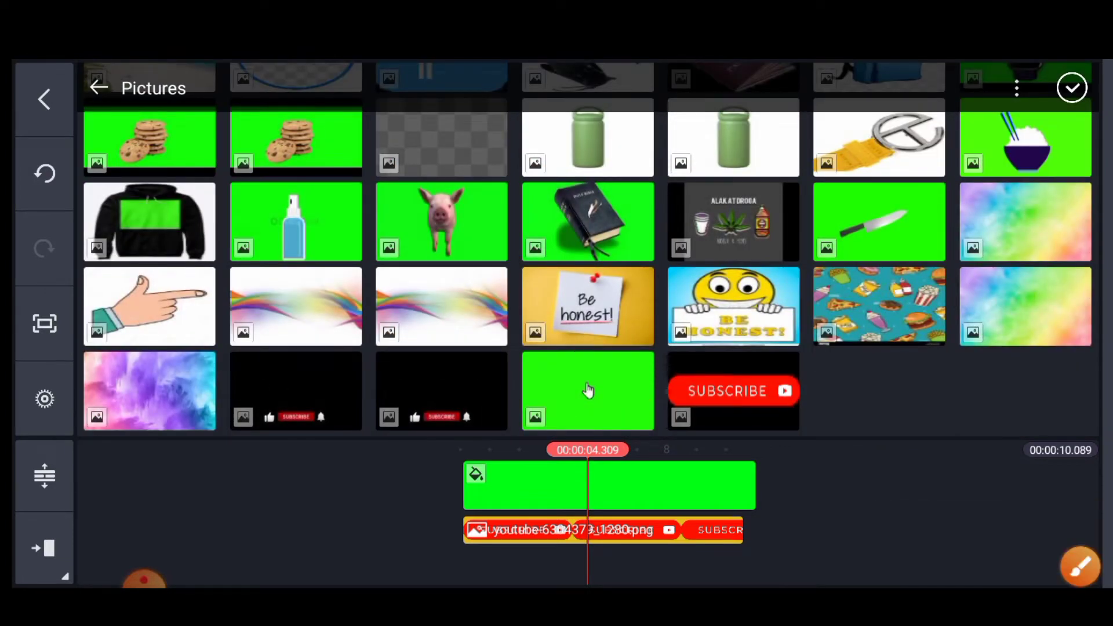
# - Add the green pointer-hand image as a layer and shift it up and right
pyautogui.click(587, 390)
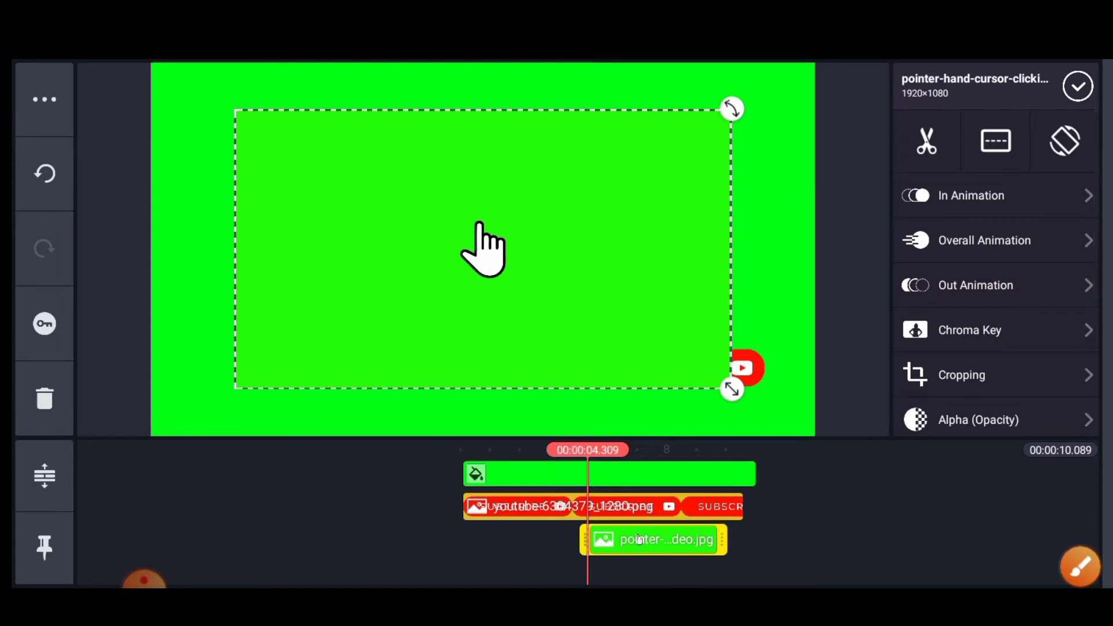
pyautogui.moveTo(483, 249); pyautogui.dragTo(539, 231)
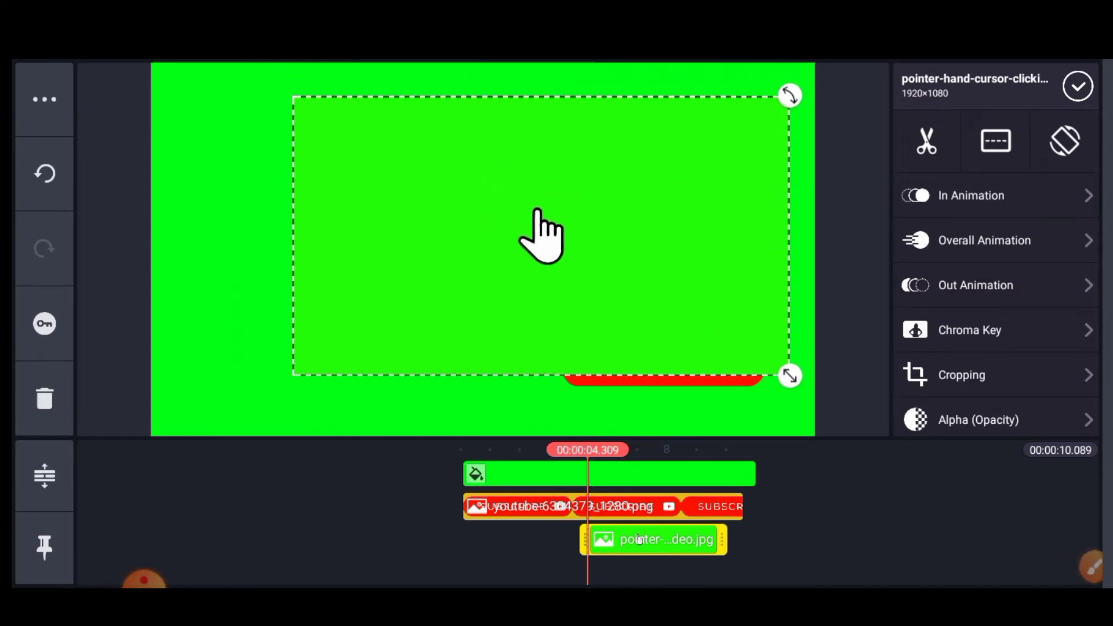
pyautogui.click(1092, 567)
pyautogui.moveTo(971, 303)
pyautogui.mouseDown()
pyautogui.moveTo(900, 343)
pyautogui.moveTo(980, 313)
pyautogui.mouseUp()
pyautogui.click(1062, 556)
# - Enable Chroma Key on the hand layer to remove its green background
pyautogui.click(969, 329)
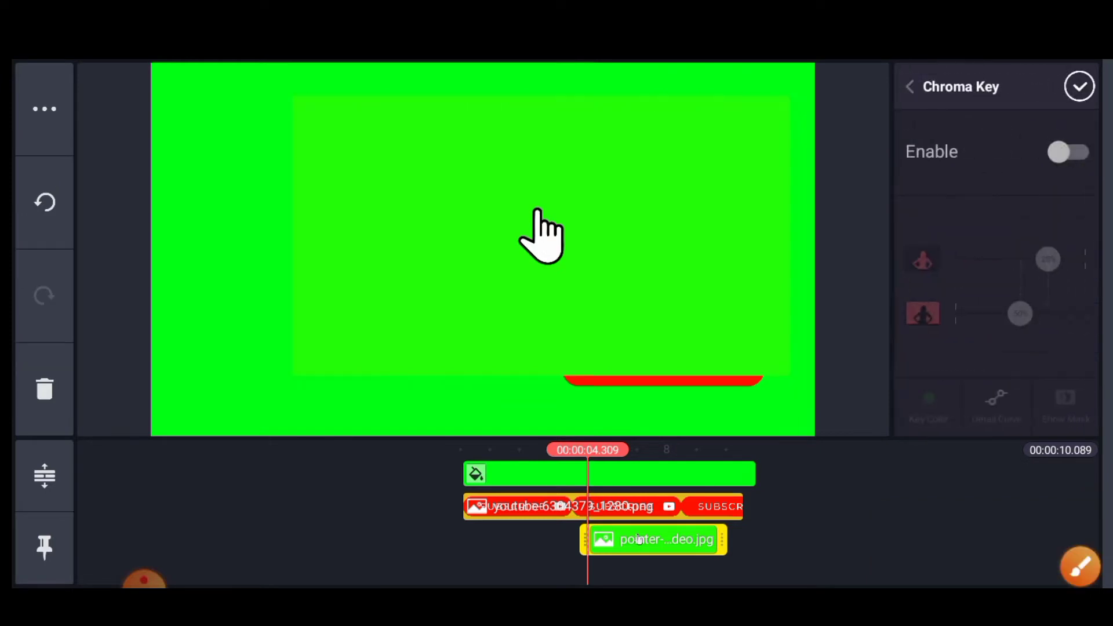
pyautogui.click(1080, 567)
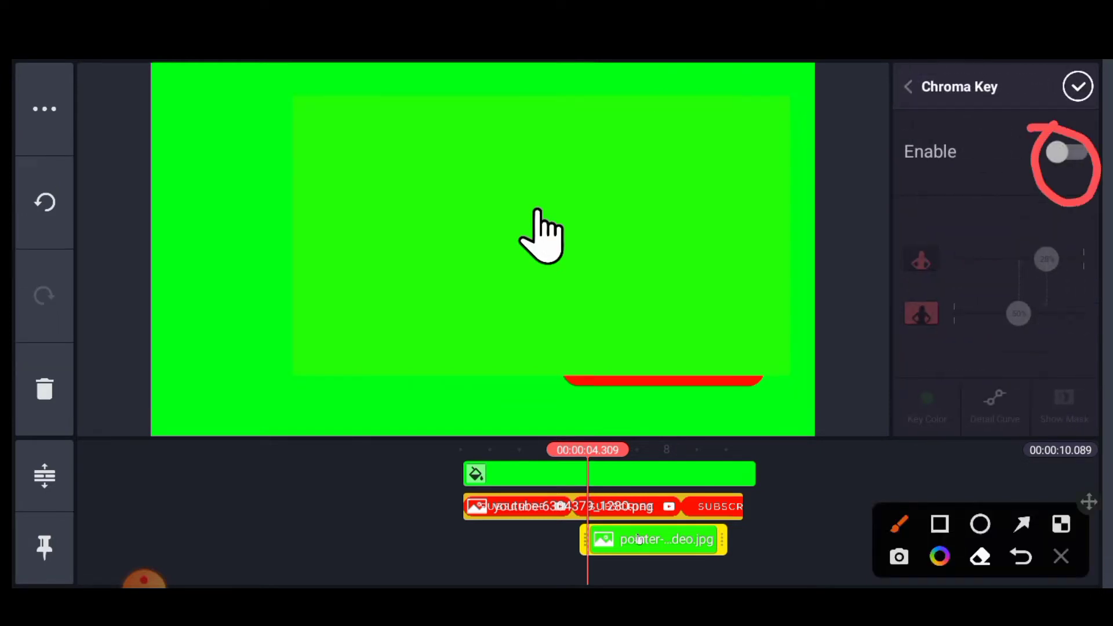
pyautogui.click(1061, 556)
pyautogui.click(1066, 152)
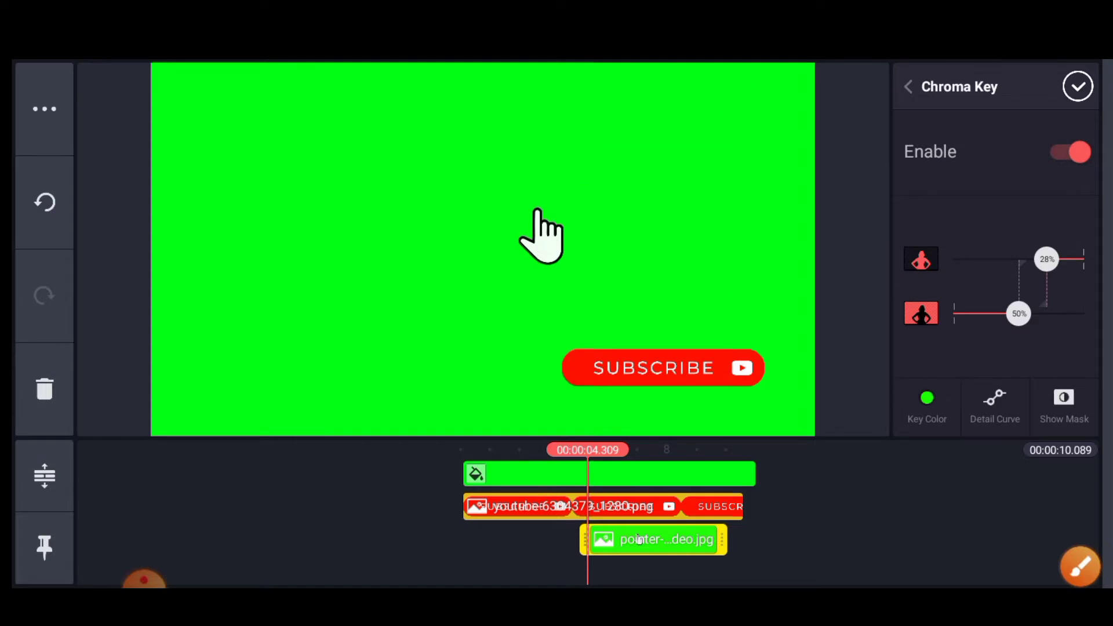
# - Move the pointer hand down to the bottom edge of the frame
pyautogui.click(1078, 86)
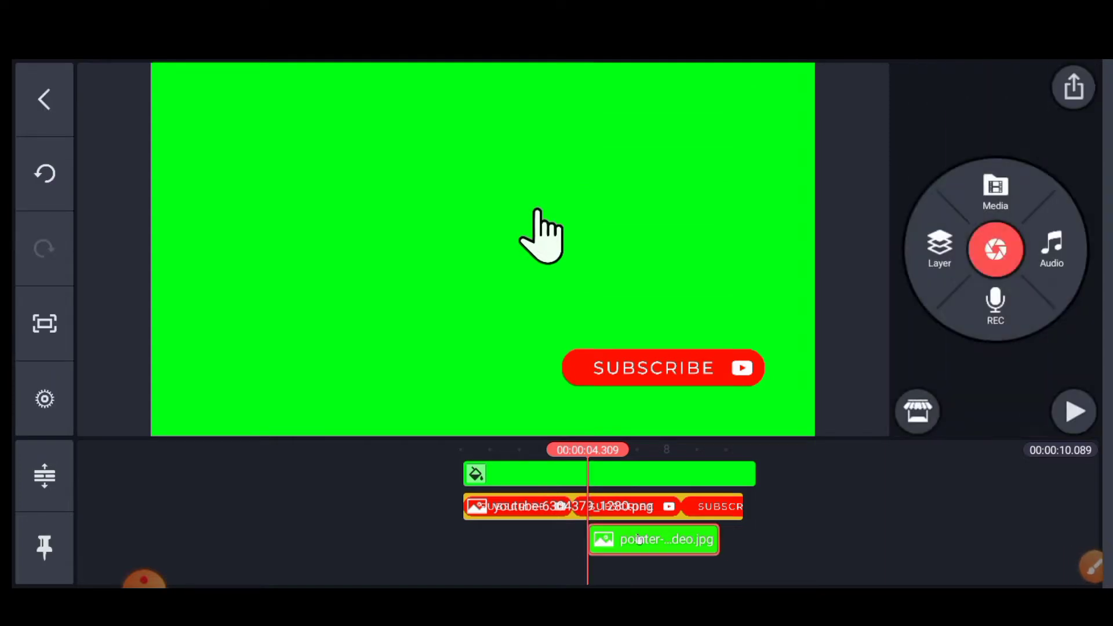
pyautogui.click(655, 539)
pyautogui.moveTo(539, 232)
pyautogui.mouseDown()
pyautogui.moveTo(606, 332)
pyautogui.moveTo(613, 432)
pyautogui.mouseUp()
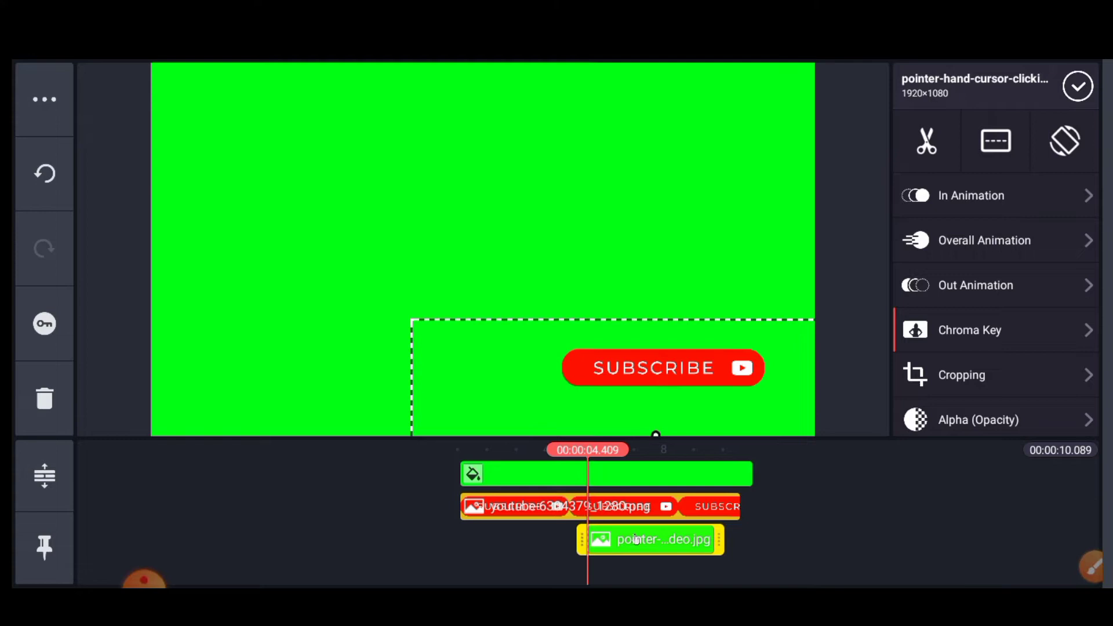
# - Add a keyframe at 00:00:06.202 with the hand dropped down out of view
pyautogui.click(45, 323)
pyautogui.moveTo(636, 539); pyautogui.dragTo(613, 539)
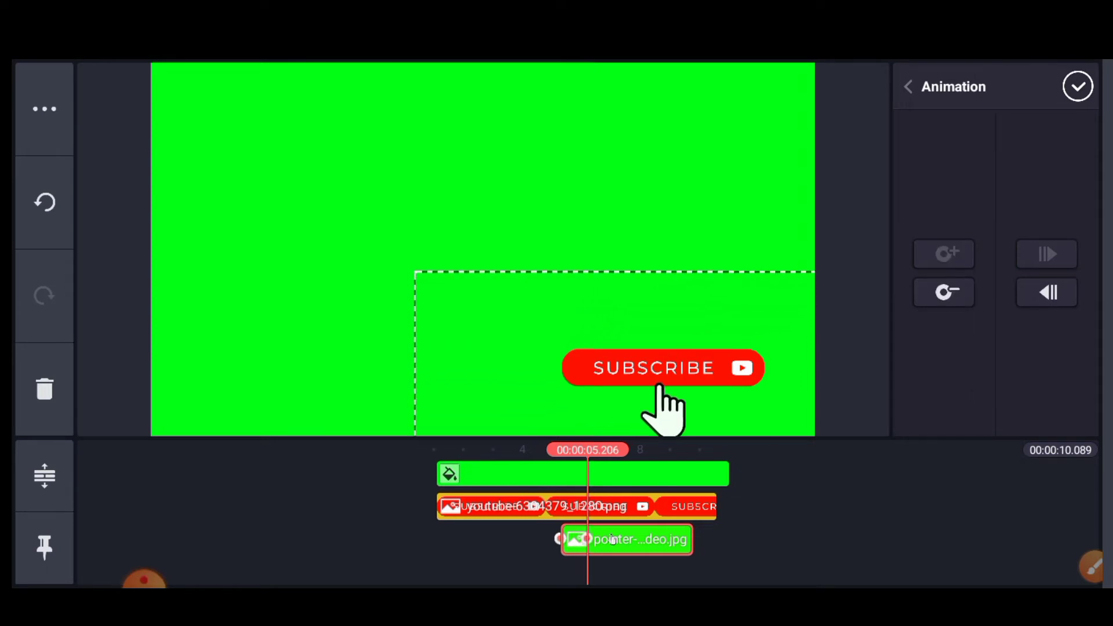
pyautogui.moveTo(613, 539); pyautogui.dragTo(583, 540)
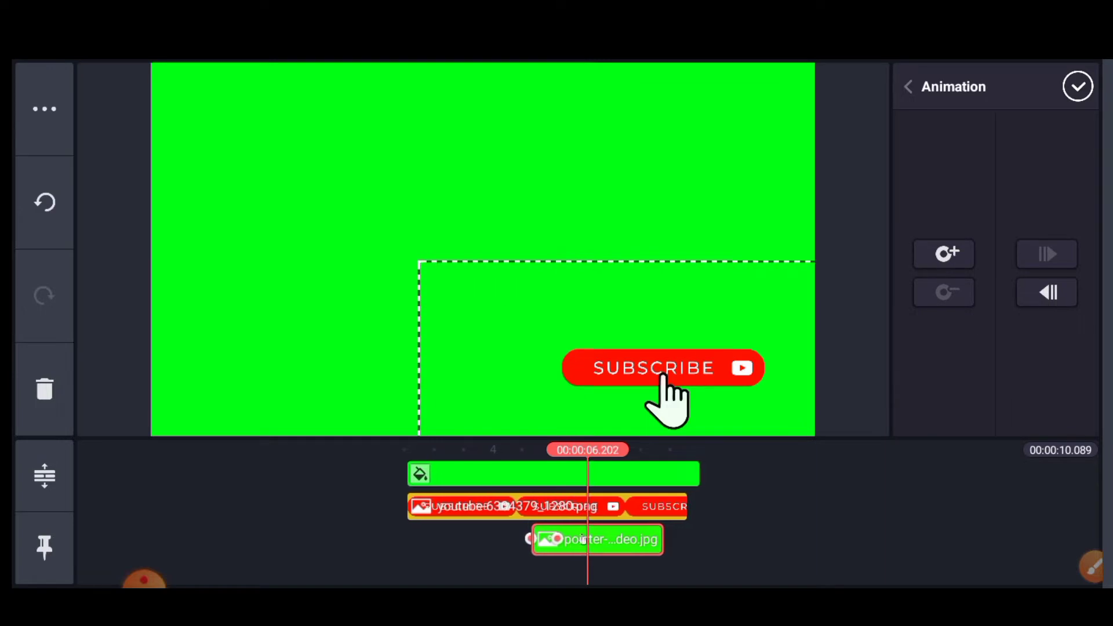
pyautogui.click(943, 253)
pyautogui.moveTo(608, 348); pyautogui.dragTo(600, 394)
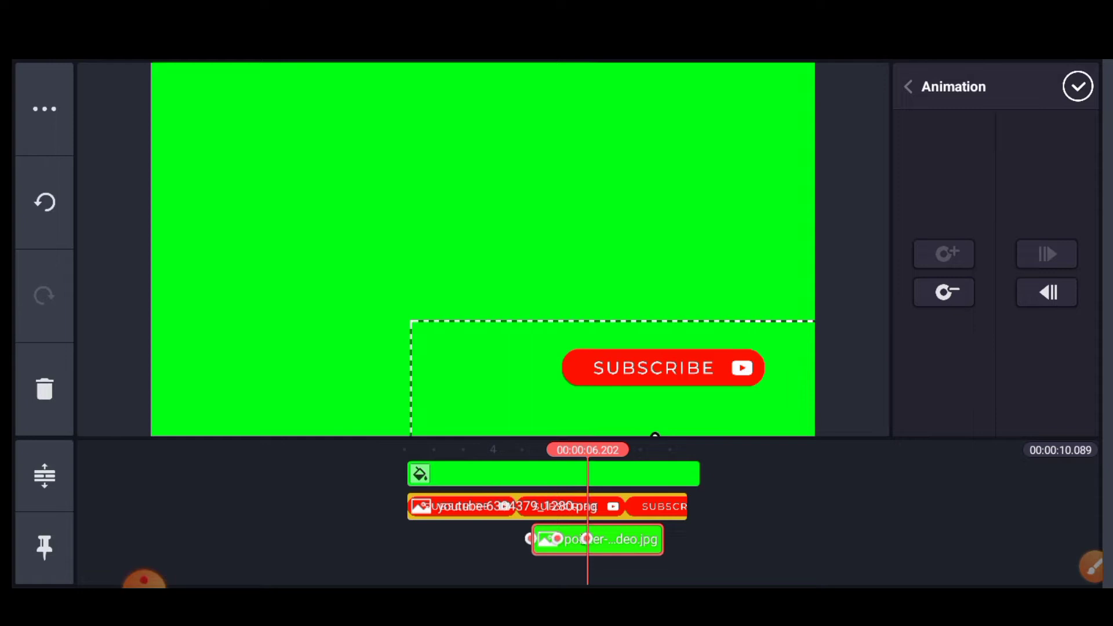
pyautogui.click(1093, 566)
pyautogui.moveTo(1015, 203)
pyautogui.mouseDown()
pyautogui.moveTo(1058, 137)
pyautogui.moveTo(1073, 175)
pyautogui.mouseUp()
pyautogui.click(1061, 556)
pyautogui.click(1078, 87)
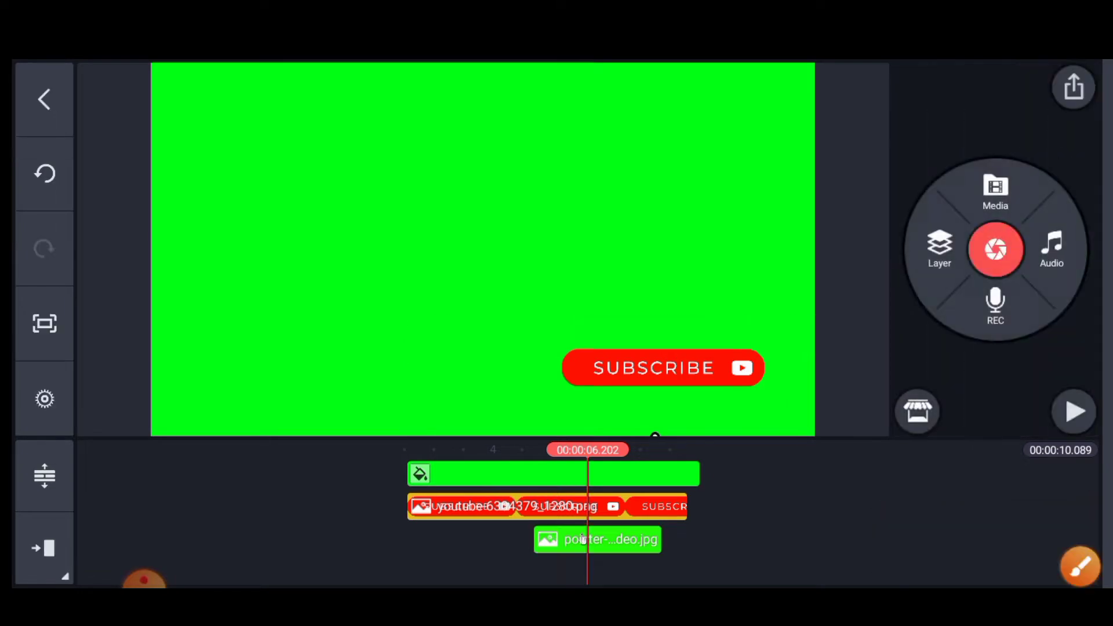
pyautogui.moveTo(583, 539); pyautogui.dragTo(715, 539)
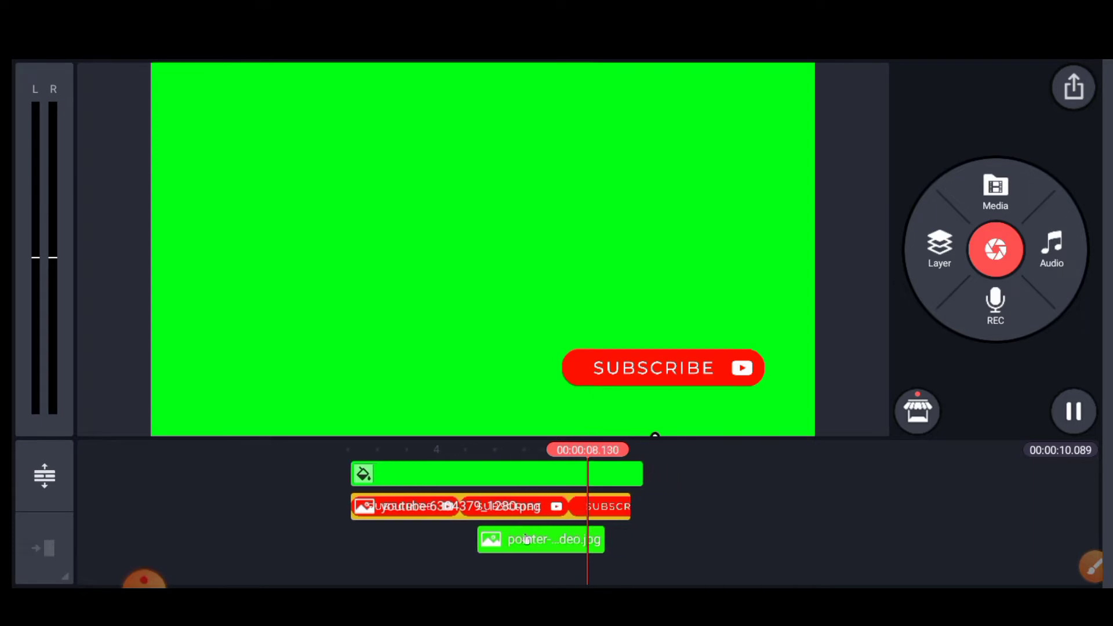
pyautogui.moveTo(521, 539)
pyautogui.mouseDown()
pyautogui.moveTo(585, 539)
pyautogui.moveTo(566, 539)
pyautogui.mouseUp()
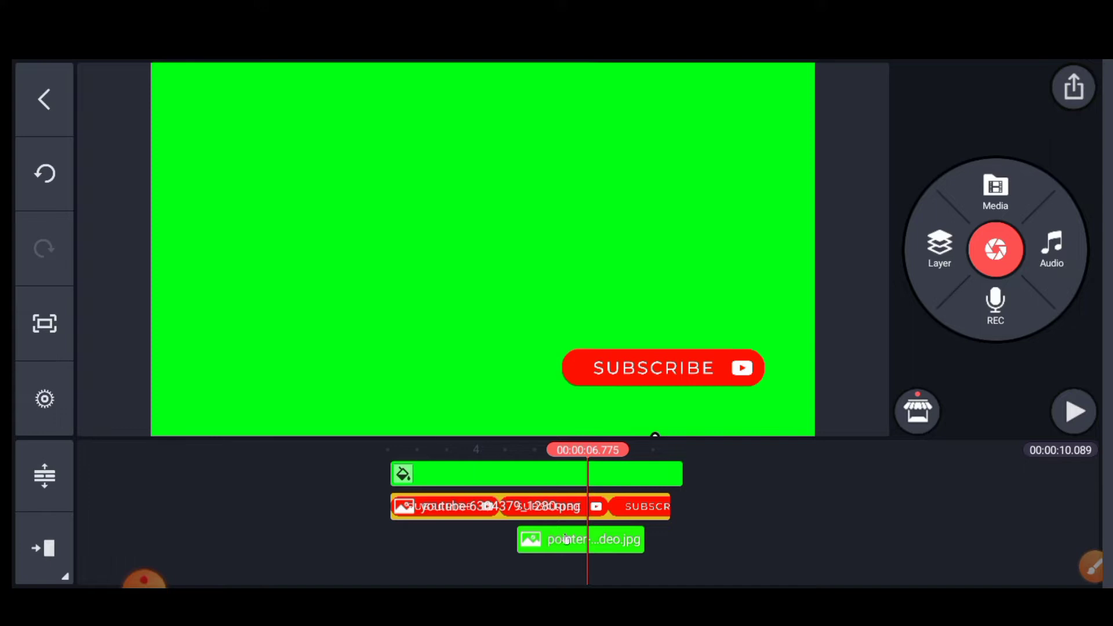
pyautogui.moveTo(896, 281); pyautogui.dragTo(900, 203)
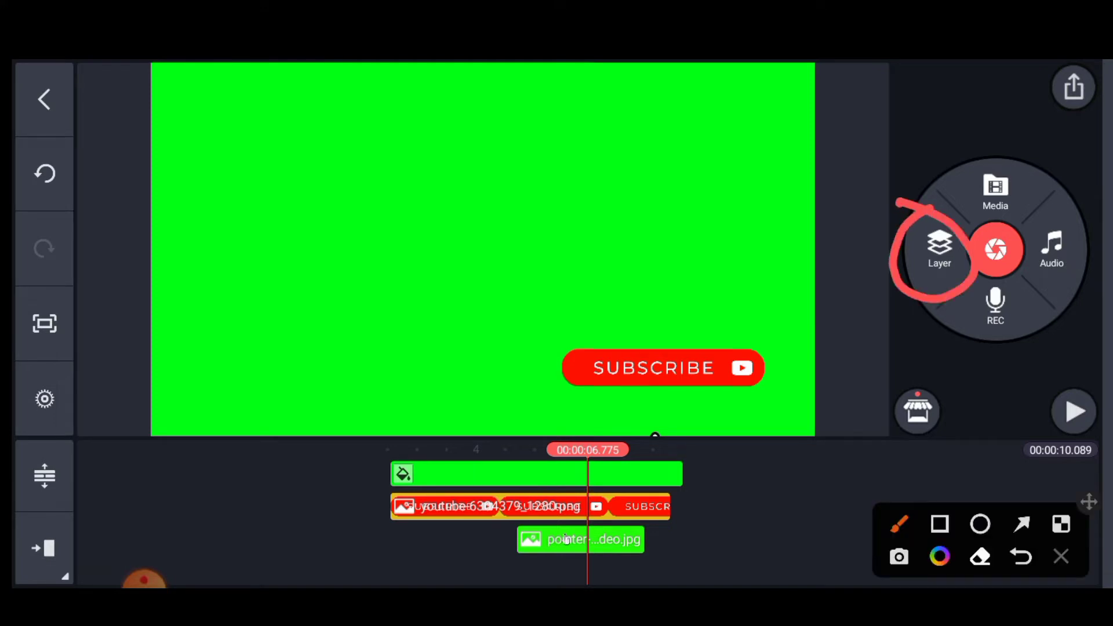
# - Start a new media layer and browse to the Eraser folder of cut-out images
pyautogui.click(1060, 556)
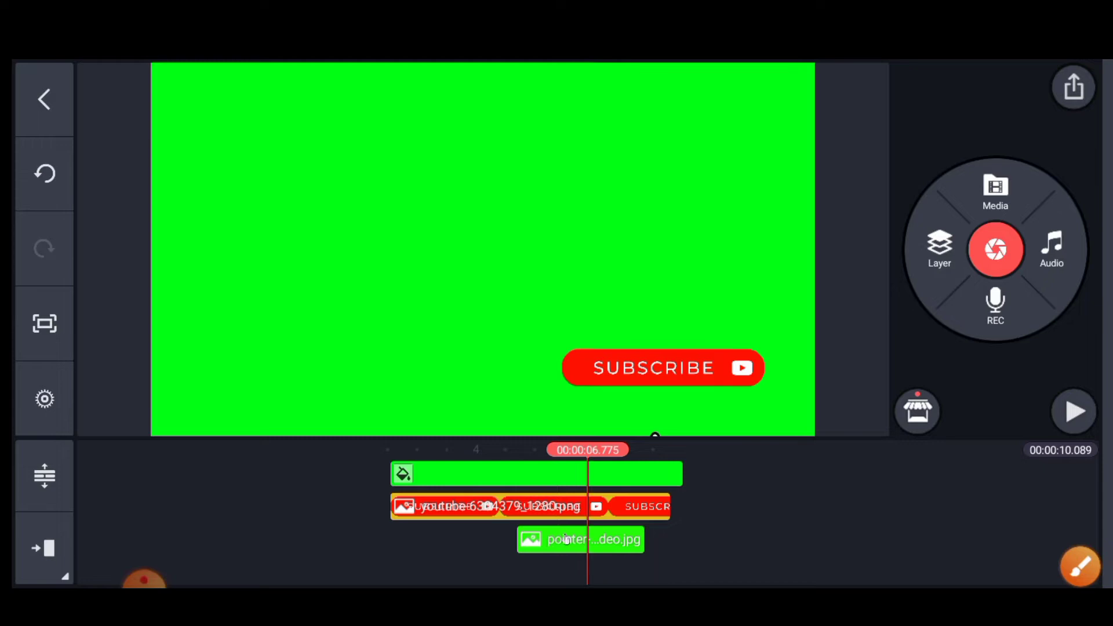
pyautogui.click(939, 246)
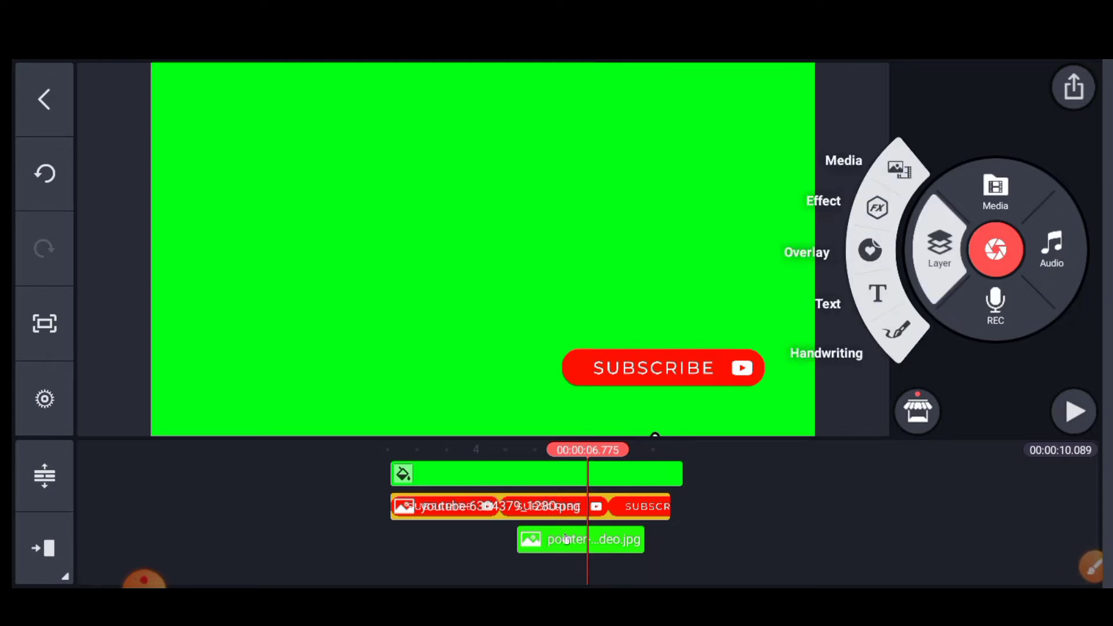
pyautogui.moveTo(890, 119); pyautogui.dragTo(870, 124)
pyautogui.click(1061, 557)
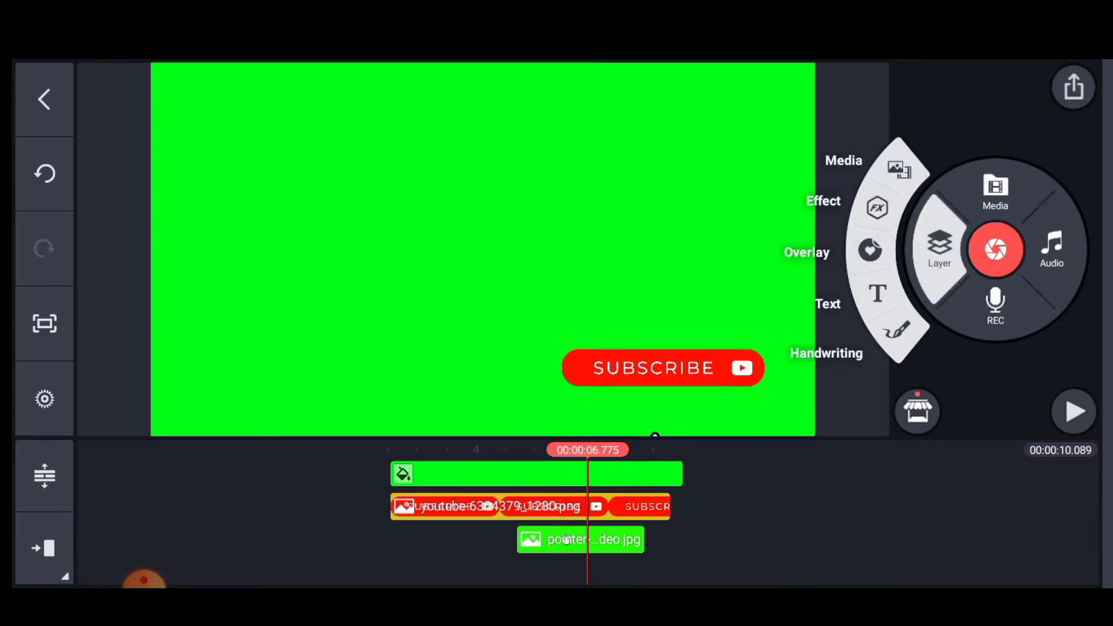
pyautogui.click(898, 168)
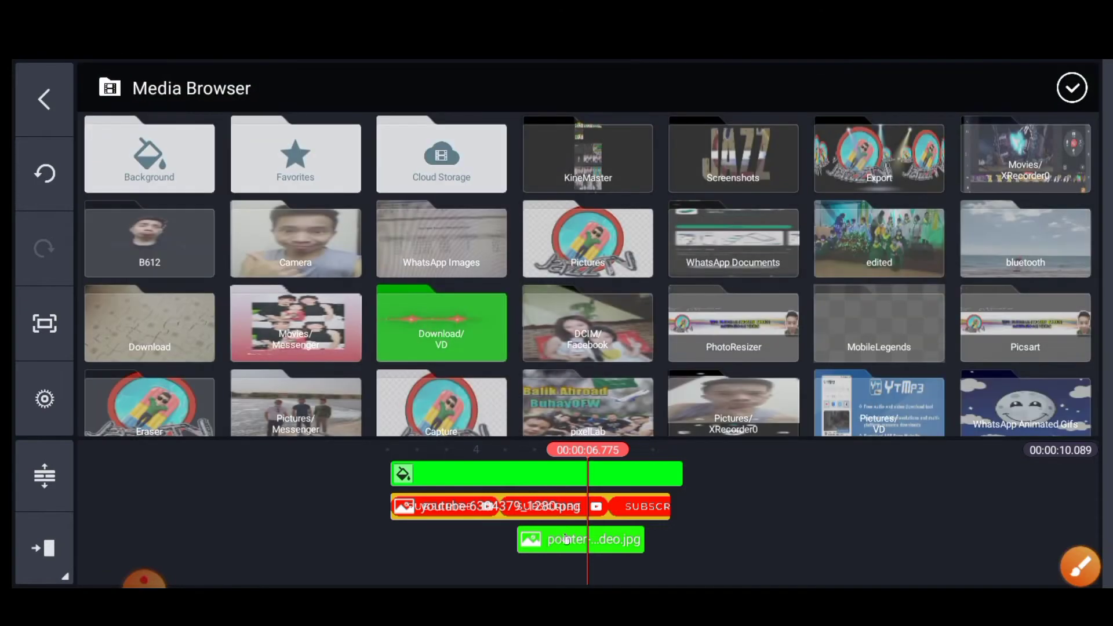
pyautogui.click(1080, 566)
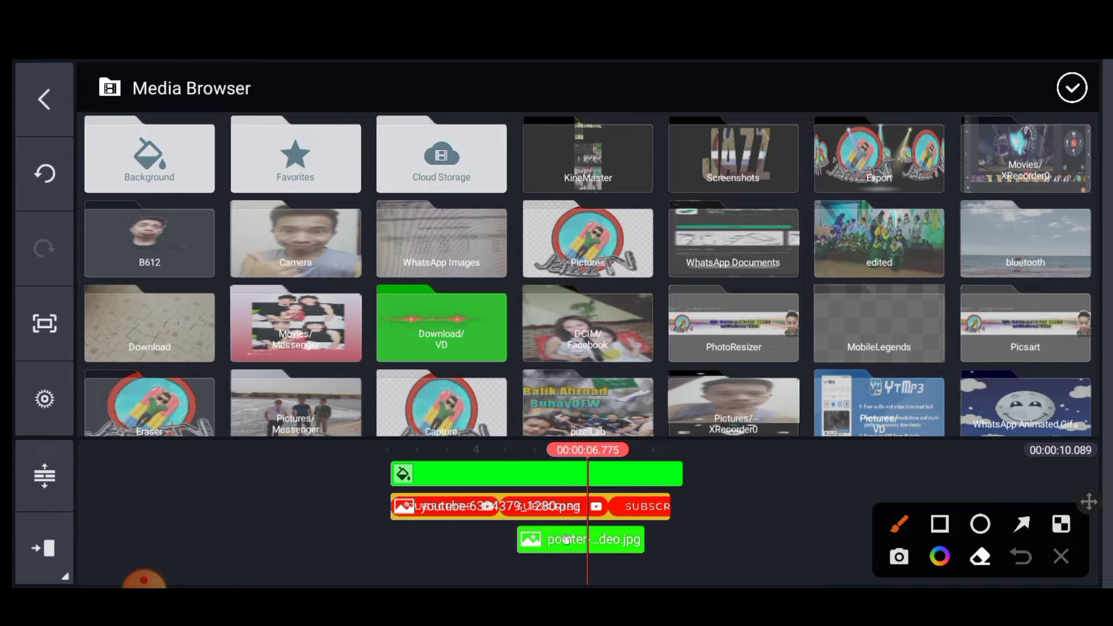
pyautogui.moveTo(158, 364); pyautogui.dragTo(222, 410)
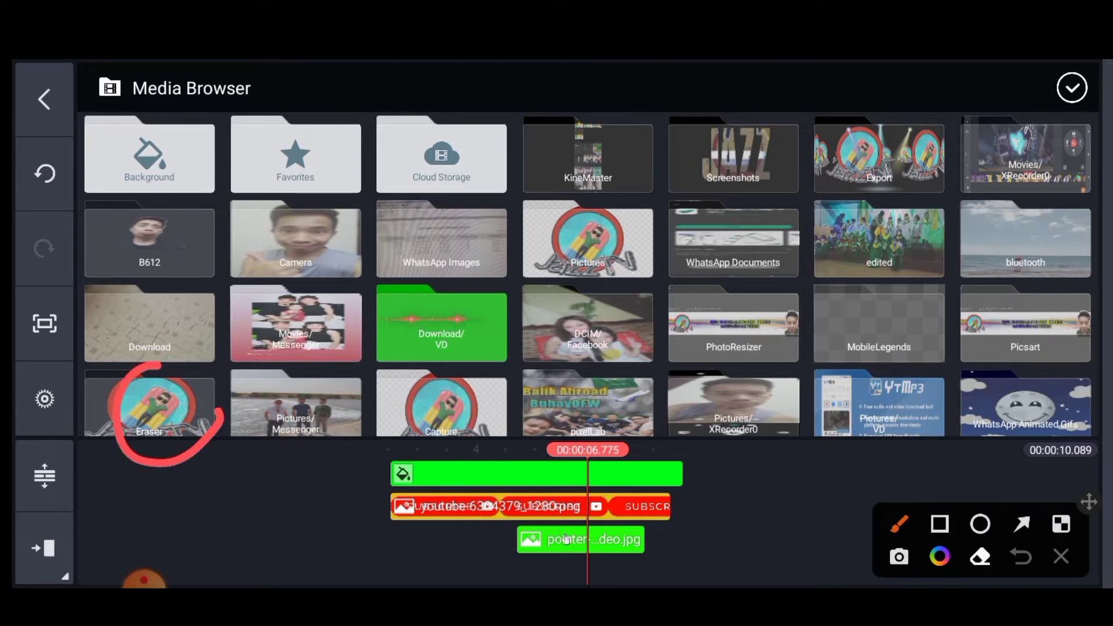
pyautogui.click(1061, 556)
pyautogui.click(149, 405)
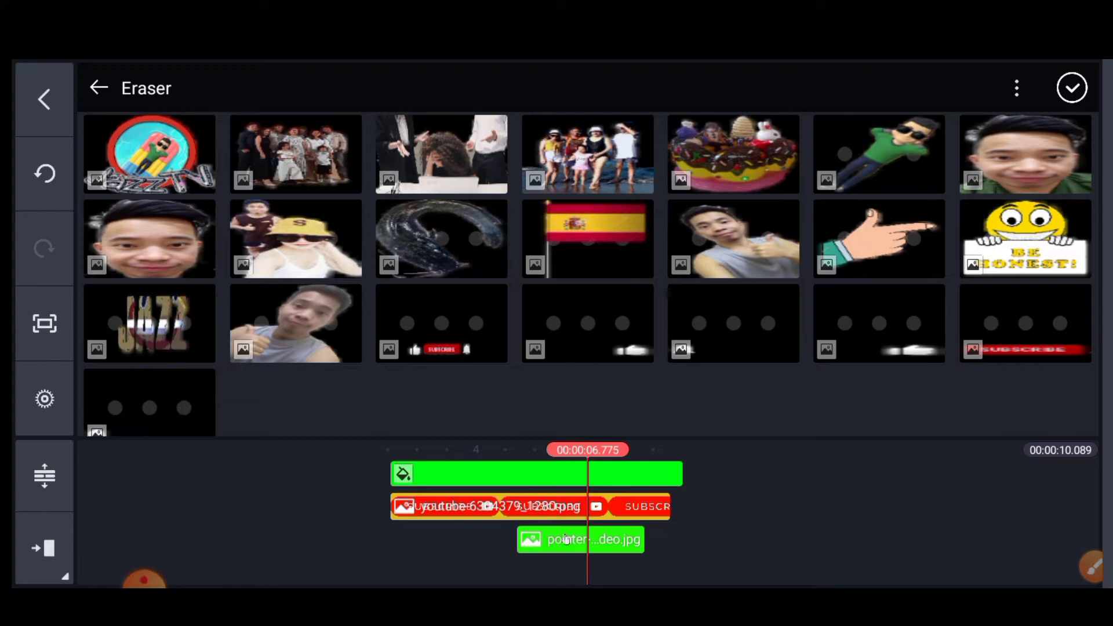
# - Add the bell image as a layer, move it above SUBSCRIBE and shrink it
pyautogui.click(733, 323)
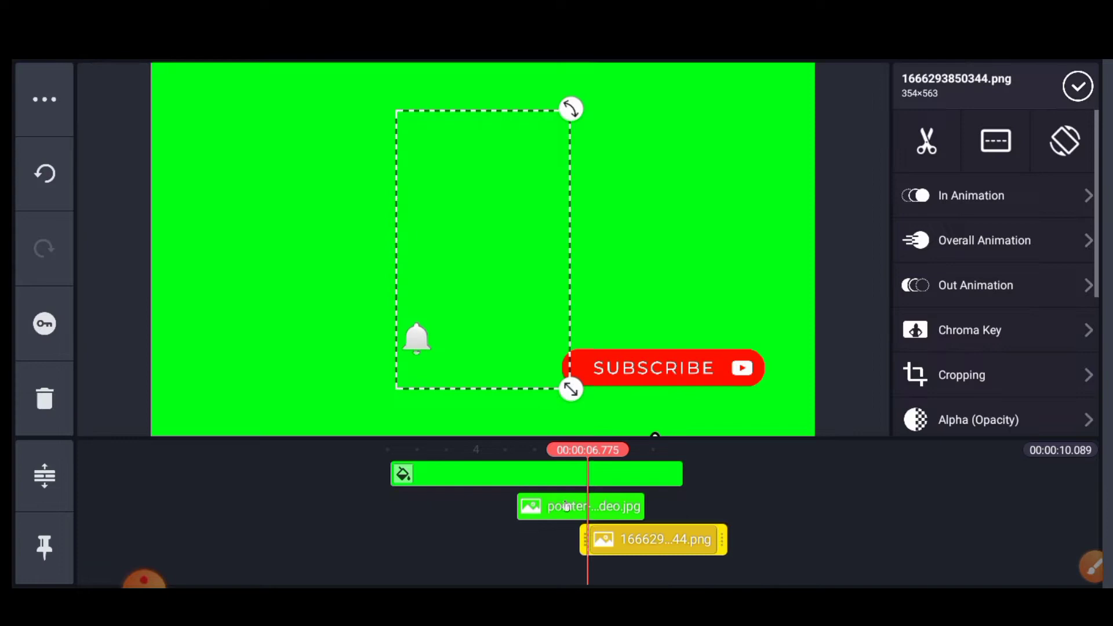
pyautogui.click(567, 506)
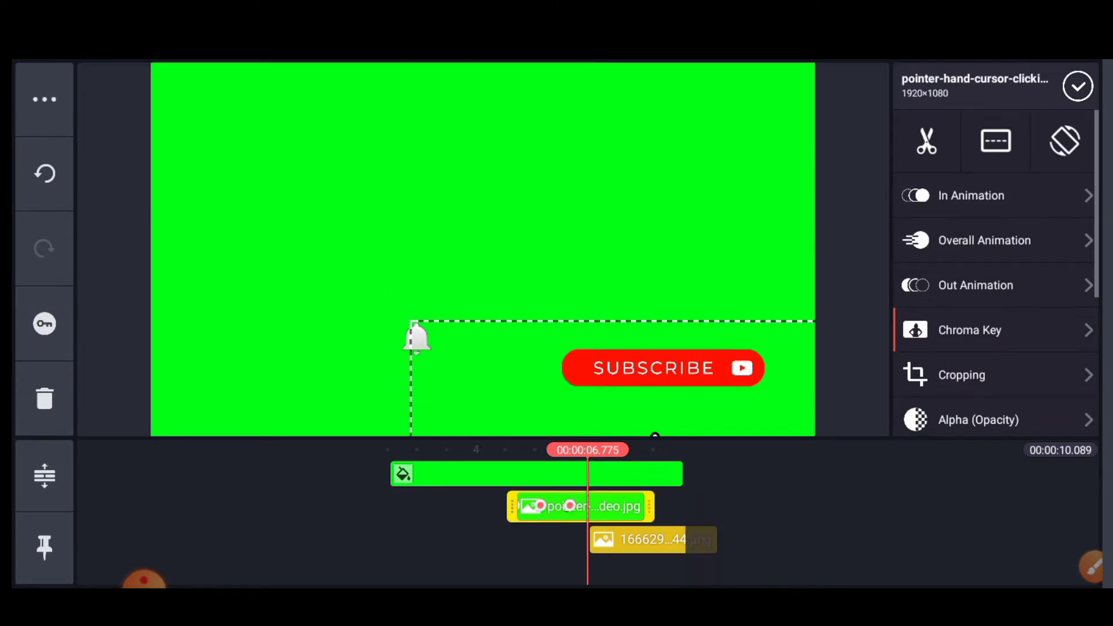
pyautogui.click(416, 338)
pyautogui.moveTo(417, 338)
pyautogui.mouseDown()
pyautogui.moveTo(694, 327)
pyautogui.moveTo(785, 367)
pyautogui.mouseUp()
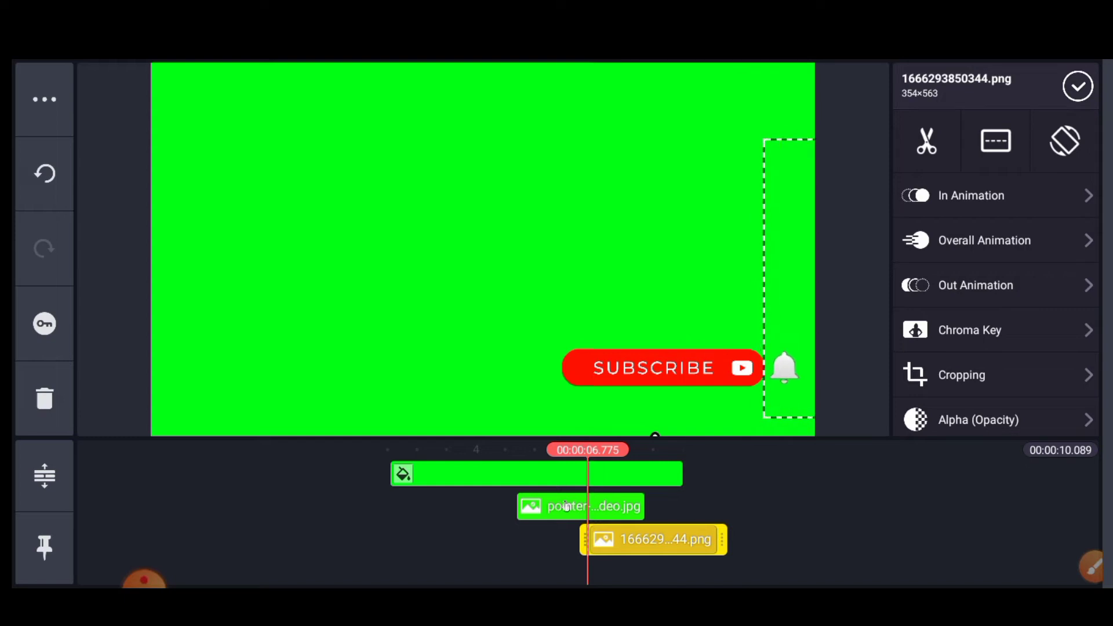
pyautogui.moveTo(785, 368); pyautogui.dragTo(542, 269)
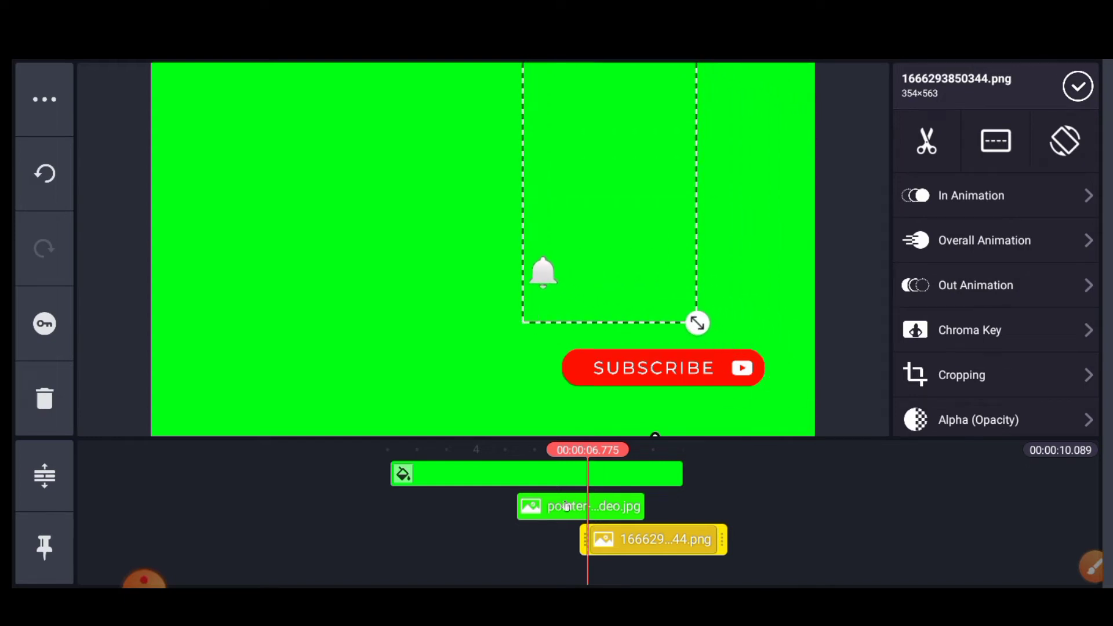
pyautogui.moveTo(696, 318)
pyautogui.mouseDown()
pyautogui.moveTo(670, 279)
pyautogui.moveTo(736, 371)
pyautogui.moveTo(714, 345)
pyautogui.moveTo(665, 353)
pyautogui.mouseUp()
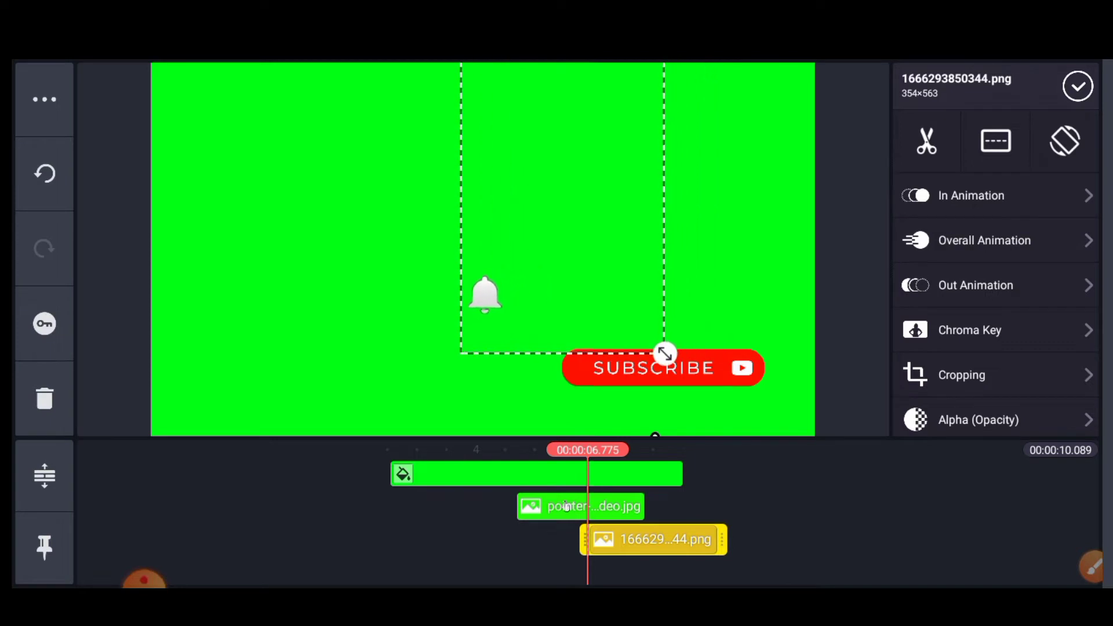
# - Turn on the bell layer's Mask in Cropping and narrow the box around the bell
pyautogui.click(961, 375)
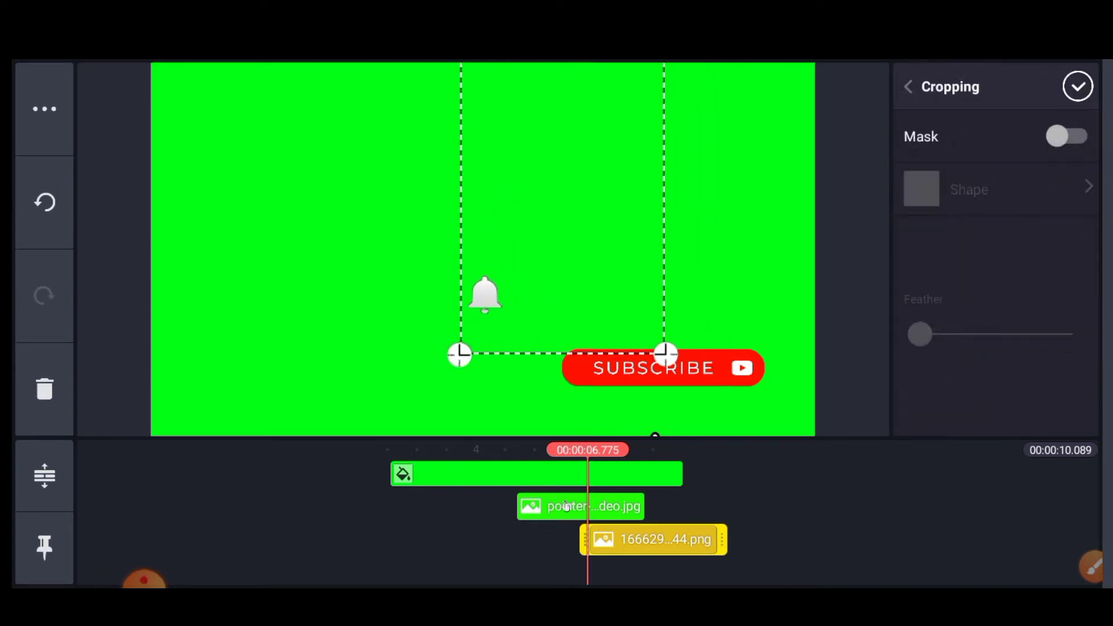
pyautogui.click(1067, 137)
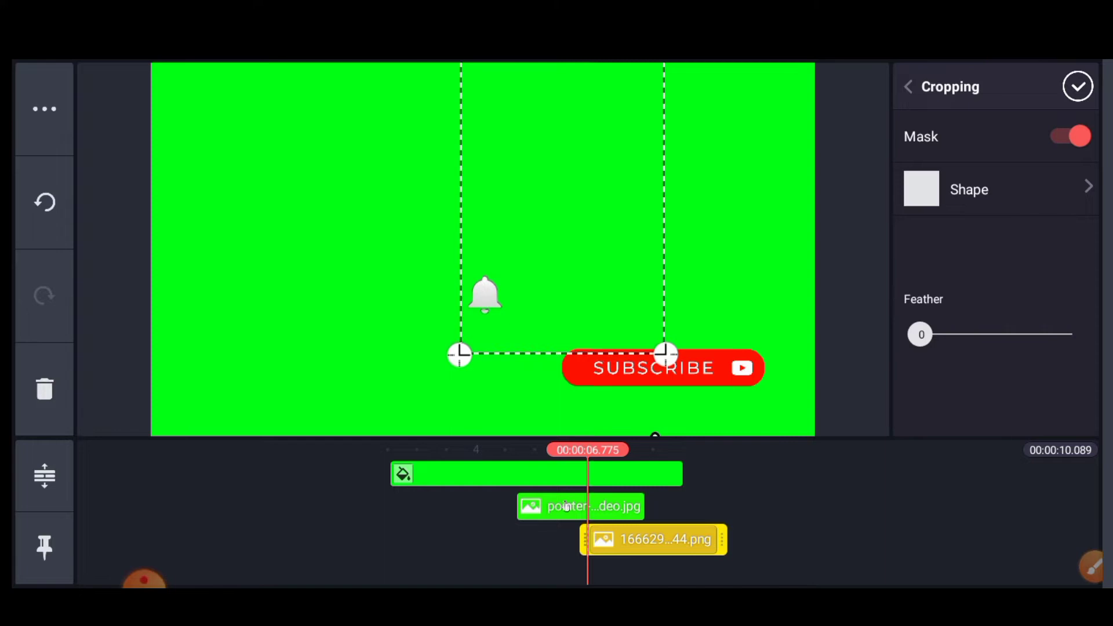
pyautogui.moveTo(665, 353); pyautogui.dragTo(534, 352)
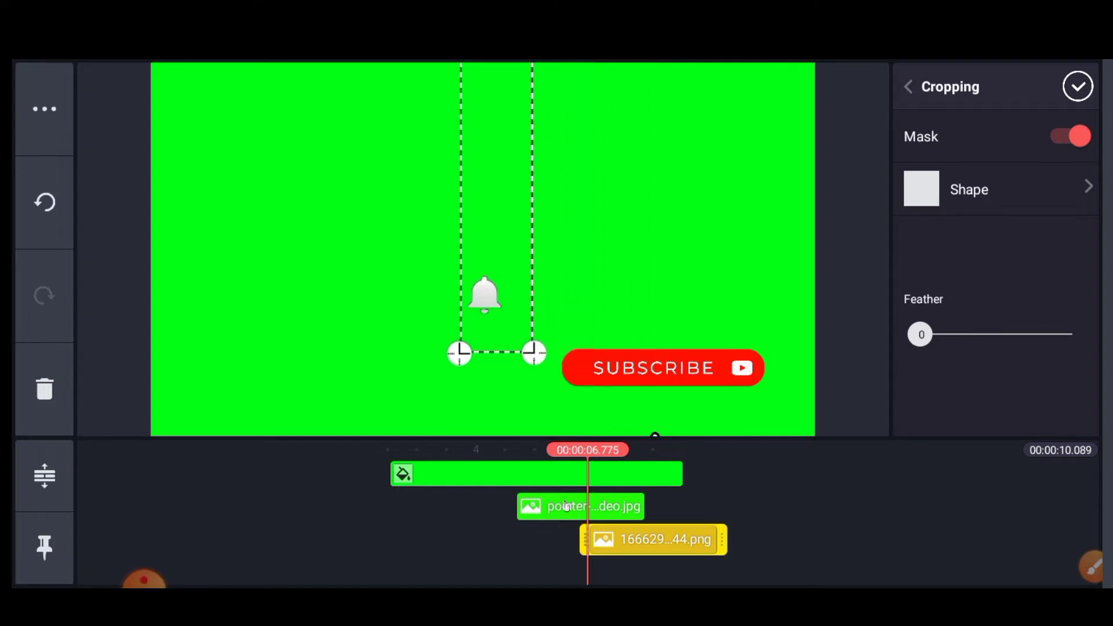
pyautogui.click(1077, 87)
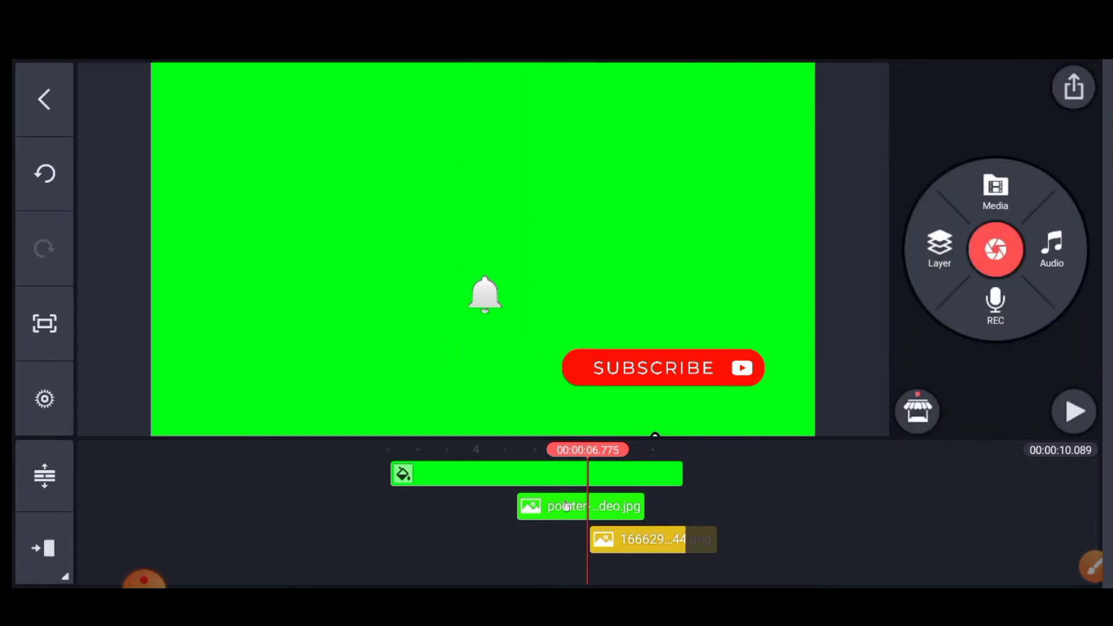
# - At about 8.3 s, raise the bell and tighten its mask to a small box
pyautogui.moveTo(566, 506); pyautogui.dragTo(521, 506)
pyautogui.click(545, 539)
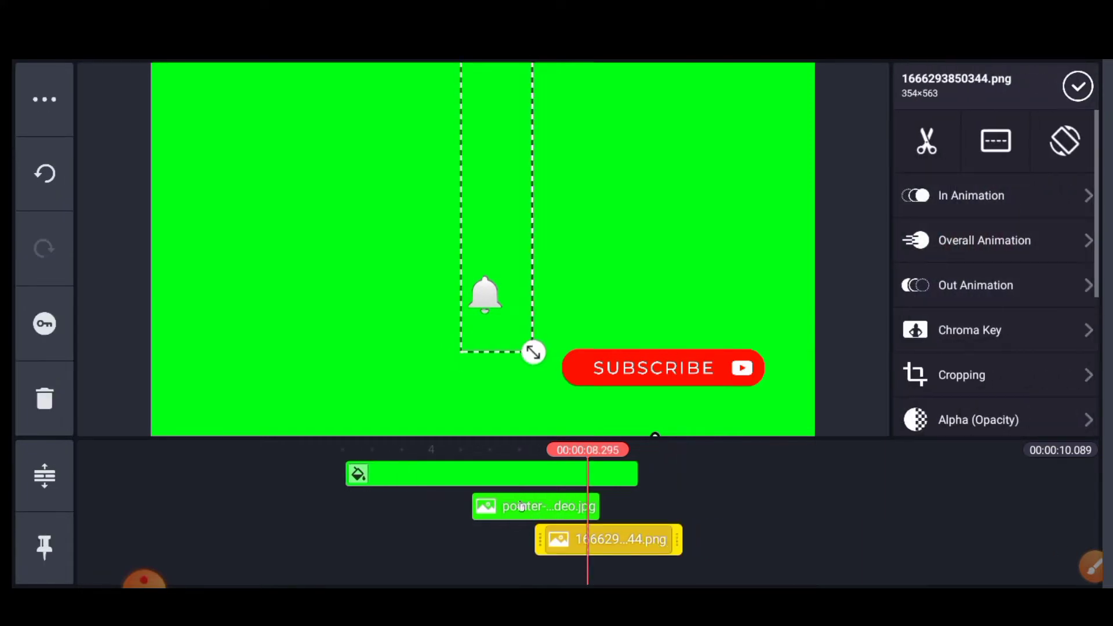
pyautogui.moveTo(490, 290); pyautogui.dragTo(474, 202)
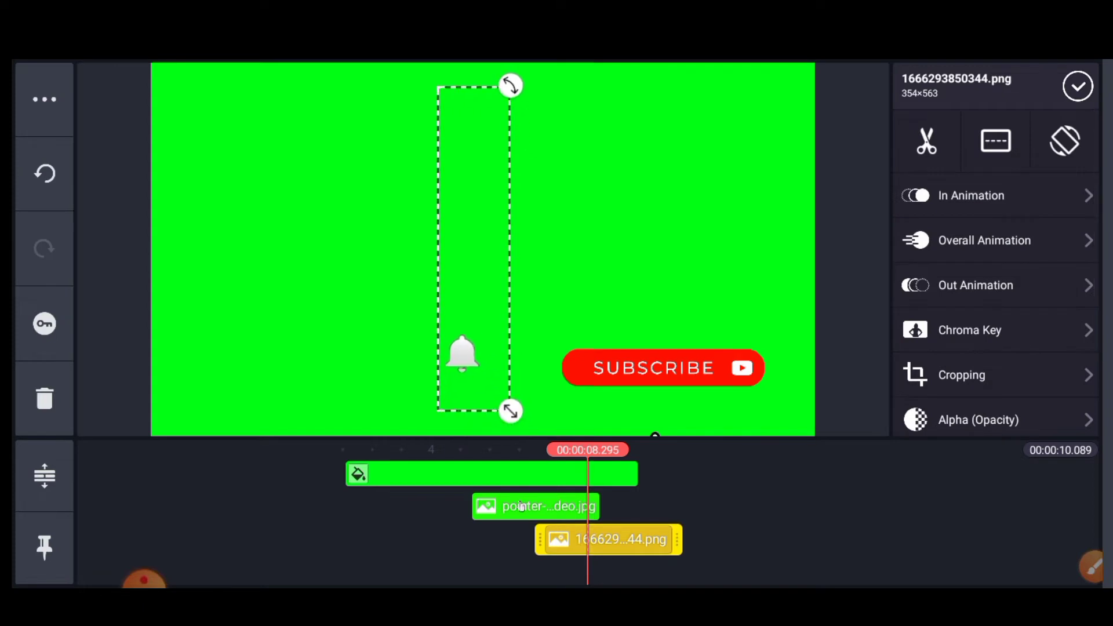
pyautogui.click(962, 375)
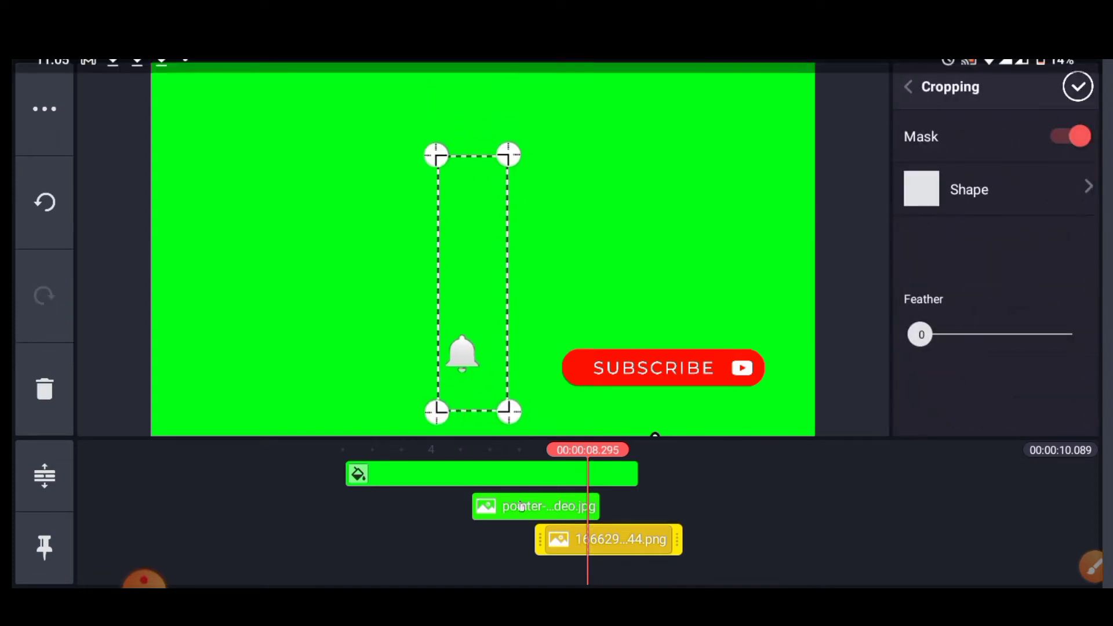
pyautogui.moveTo(509, 86); pyautogui.dragTo(510, 337)
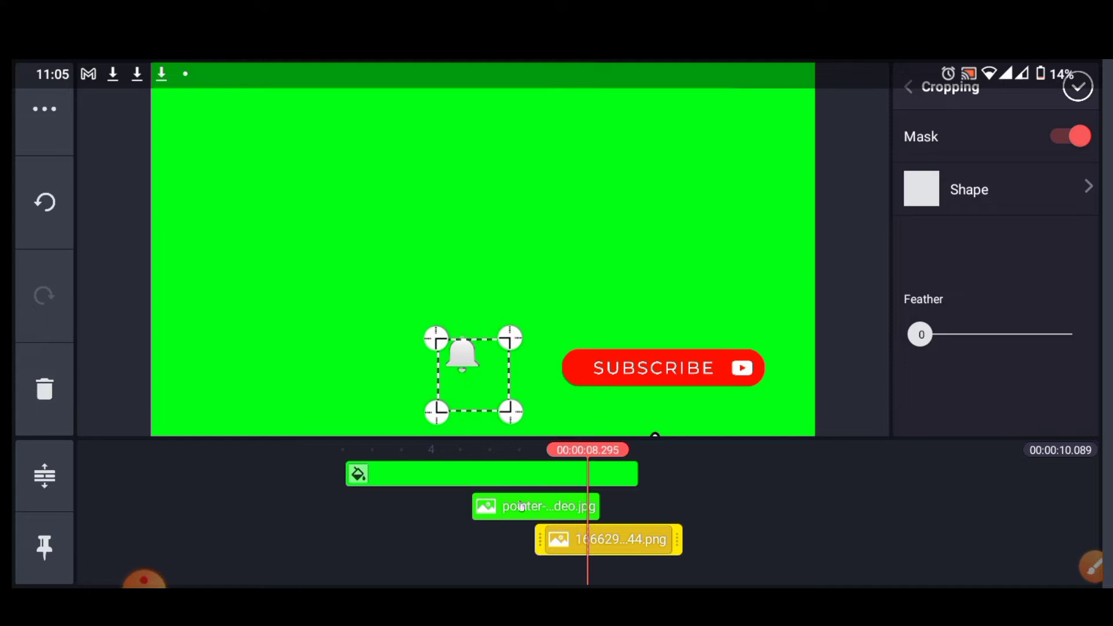
pyautogui.moveTo(510, 411); pyautogui.dragTo(488, 389)
pyautogui.moveTo(487, 339); pyautogui.dragTo(493, 300)
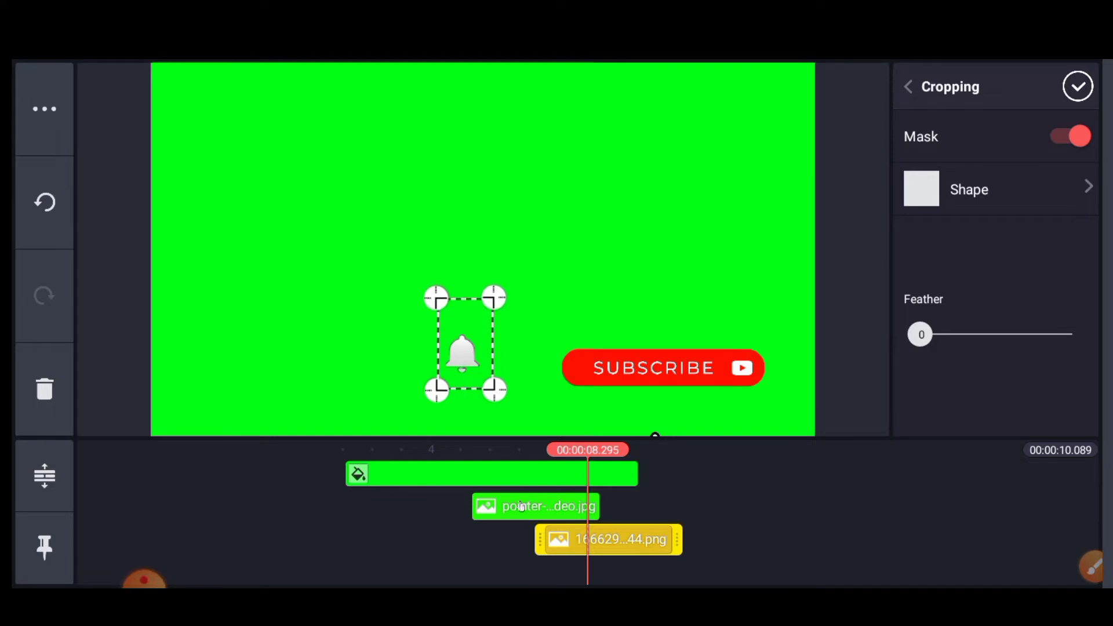
pyautogui.press('Escape')
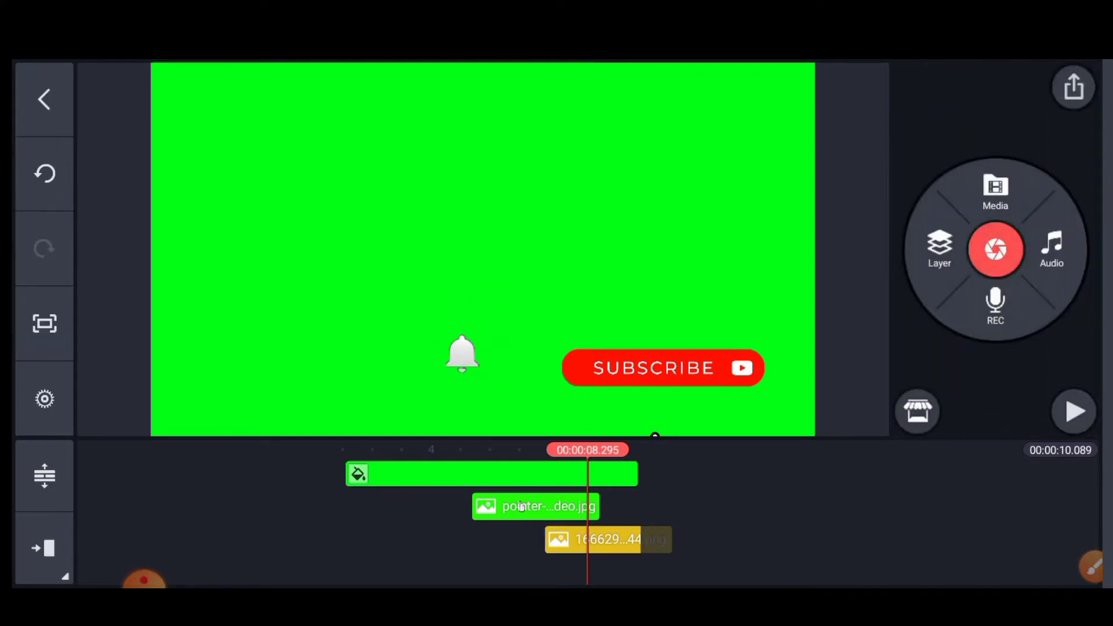
# - Move the bell just right of the SUBSCRIBE button and lengthen its clip to 3.3 seconds
pyautogui.click(521, 506)
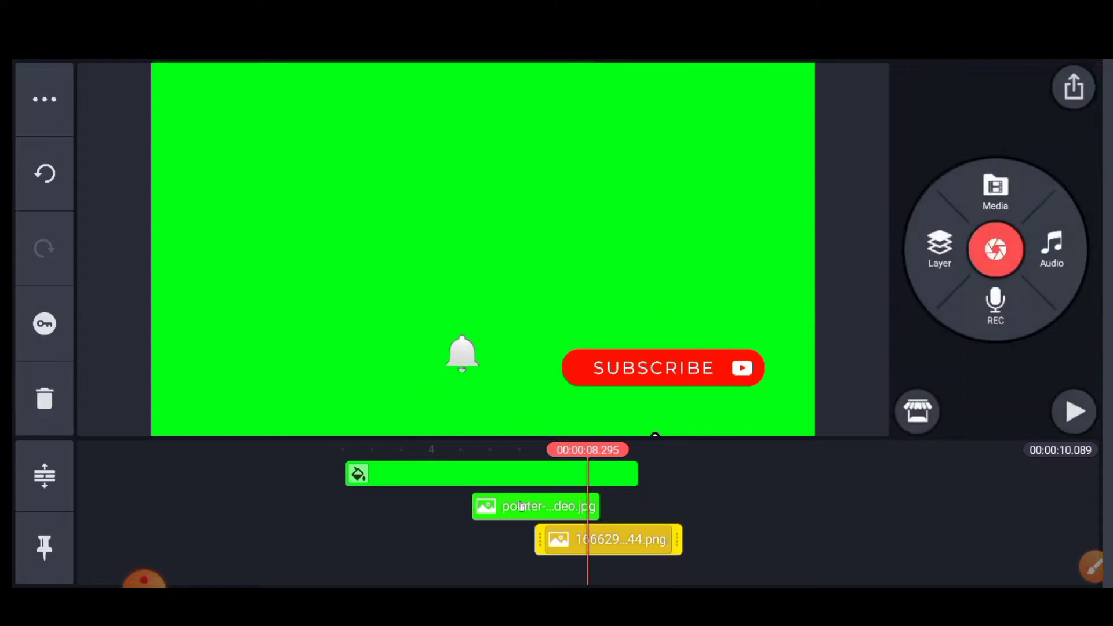
pyautogui.click(462, 353)
pyautogui.moveTo(462, 352)
pyautogui.mouseDown()
pyautogui.moveTo(749, 339)
pyautogui.moveTo(792, 363)
pyautogui.moveTo(782, 369)
pyautogui.mouseUp()
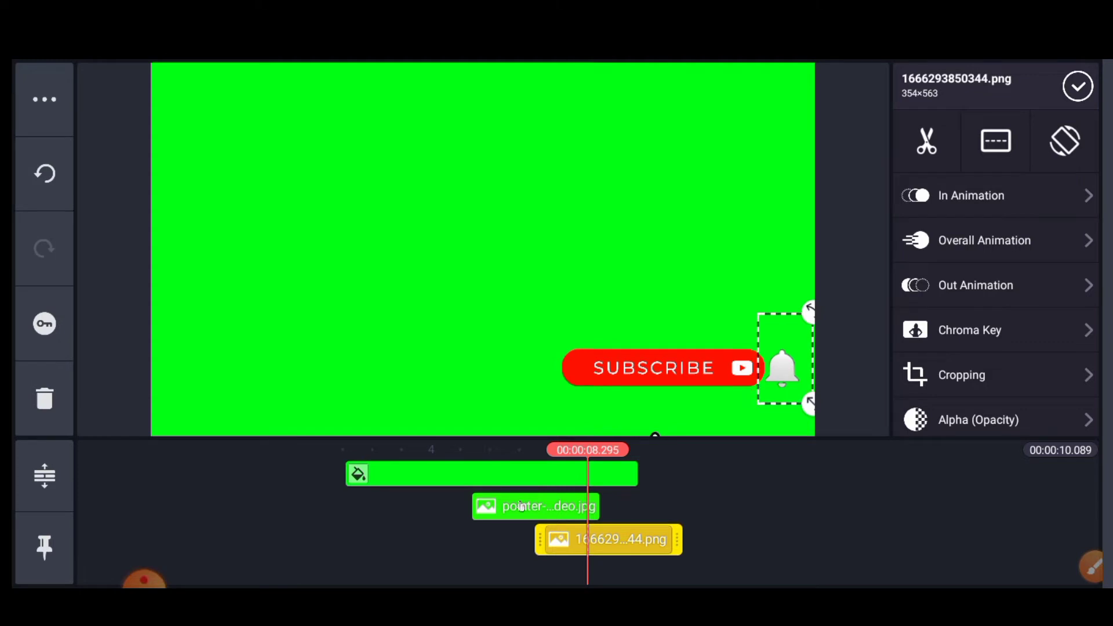
pyautogui.press('Escape')
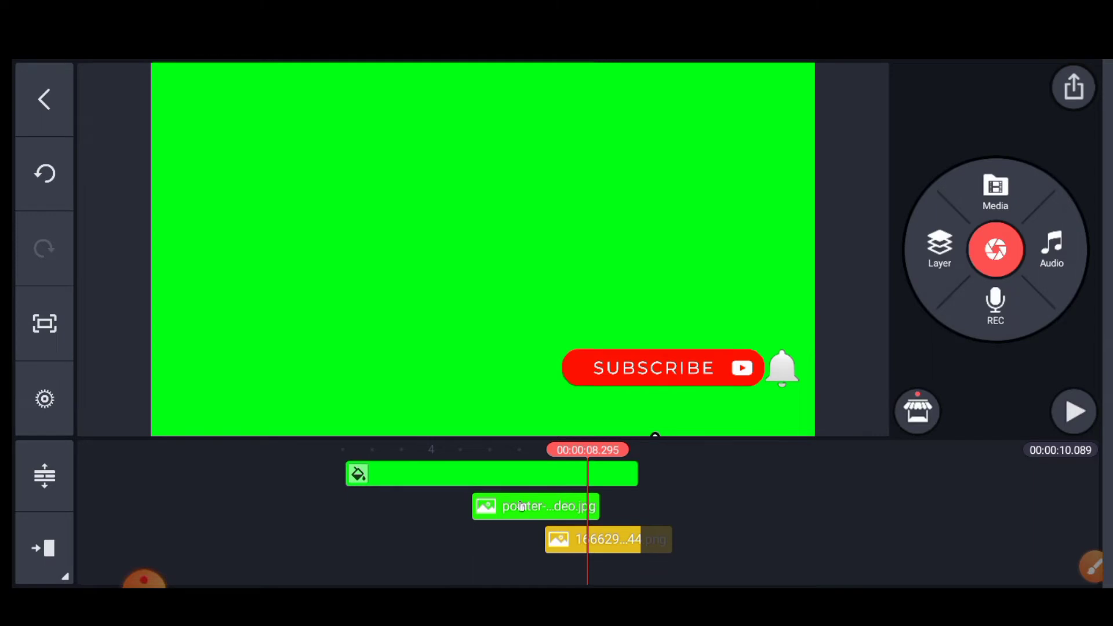
pyautogui.click(522, 506)
pyautogui.moveTo(677, 539)
pyautogui.mouseDown()
pyautogui.moveTo(643, 539)
pyautogui.moveTo(708, 539)
pyautogui.mouseUp()
pyautogui.moveTo(522, 507)
pyautogui.mouseDown()
pyautogui.moveTo(403, 507)
pyautogui.moveTo(487, 506)
pyautogui.moveTo(487, 561)
pyautogui.moveTo(488, 541)
pyautogui.mouseUp()
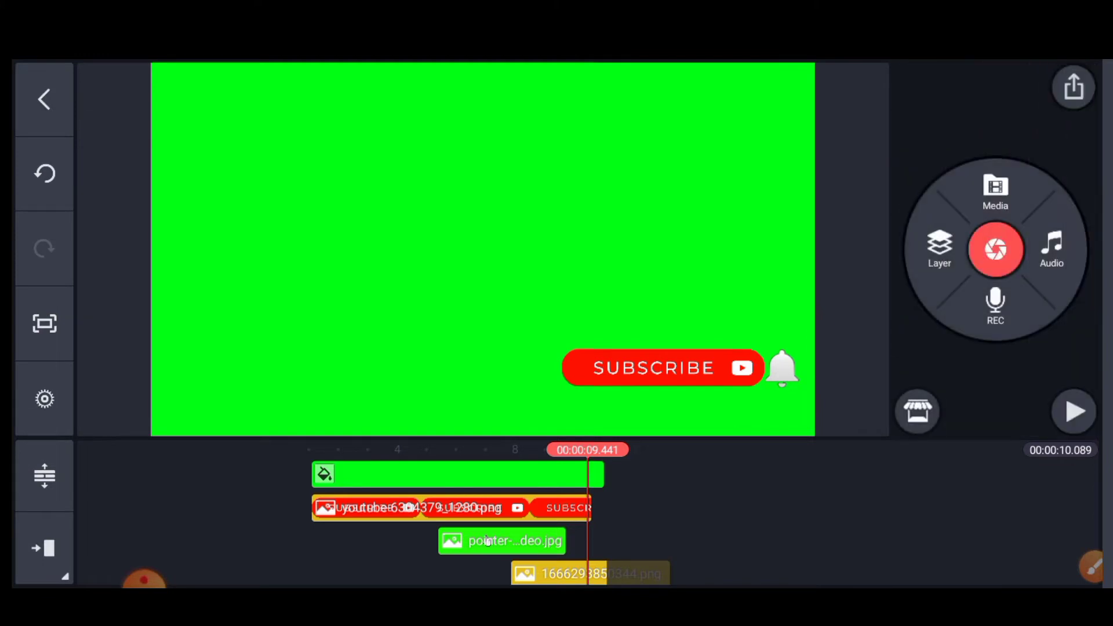
# - Lengthen the green background and subscribe button clips on the timeline
pyautogui.click(406, 506)
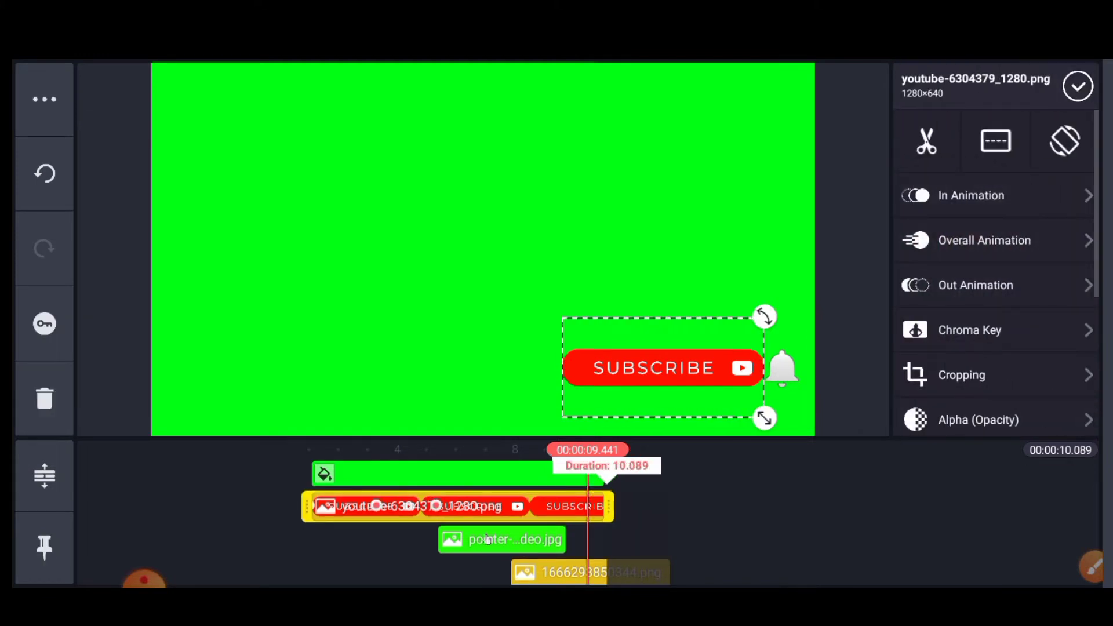
pyautogui.moveTo(487, 539); pyautogui.dragTo(469, 539)
pyautogui.click(441, 473)
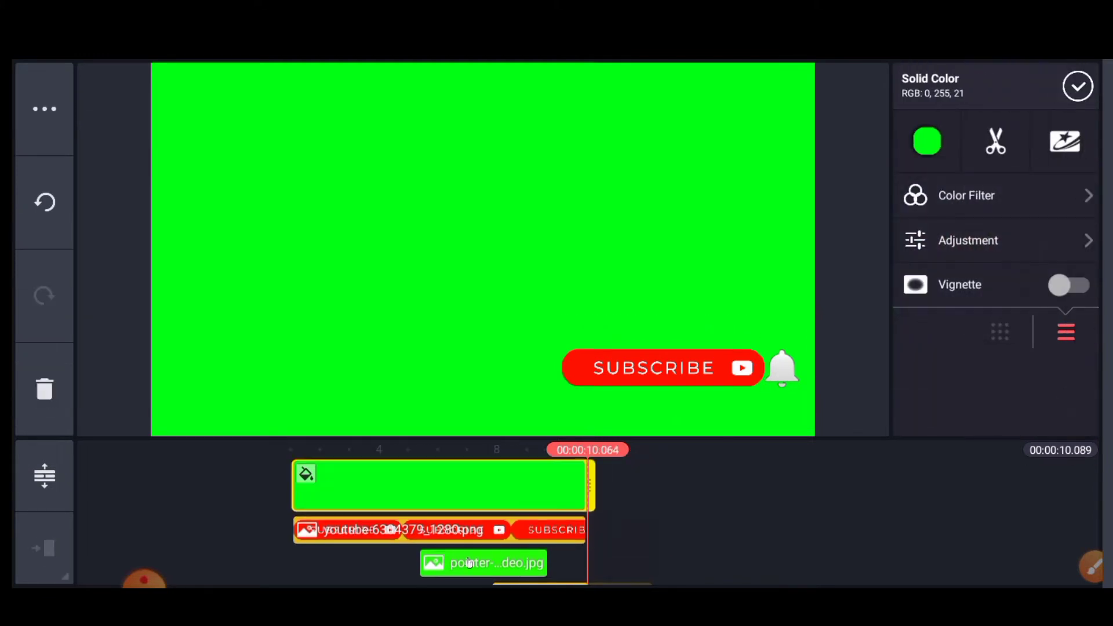
pyautogui.moveTo(588, 485); pyautogui.dragTo(708, 485)
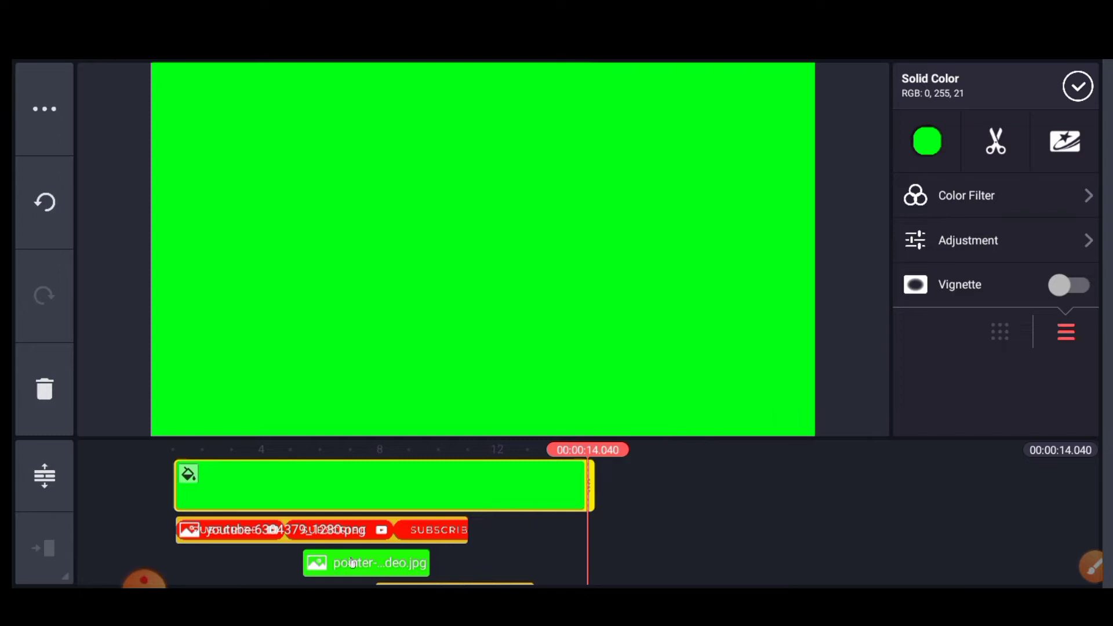
pyautogui.moveTo(352, 561); pyautogui.dragTo(468, 562)
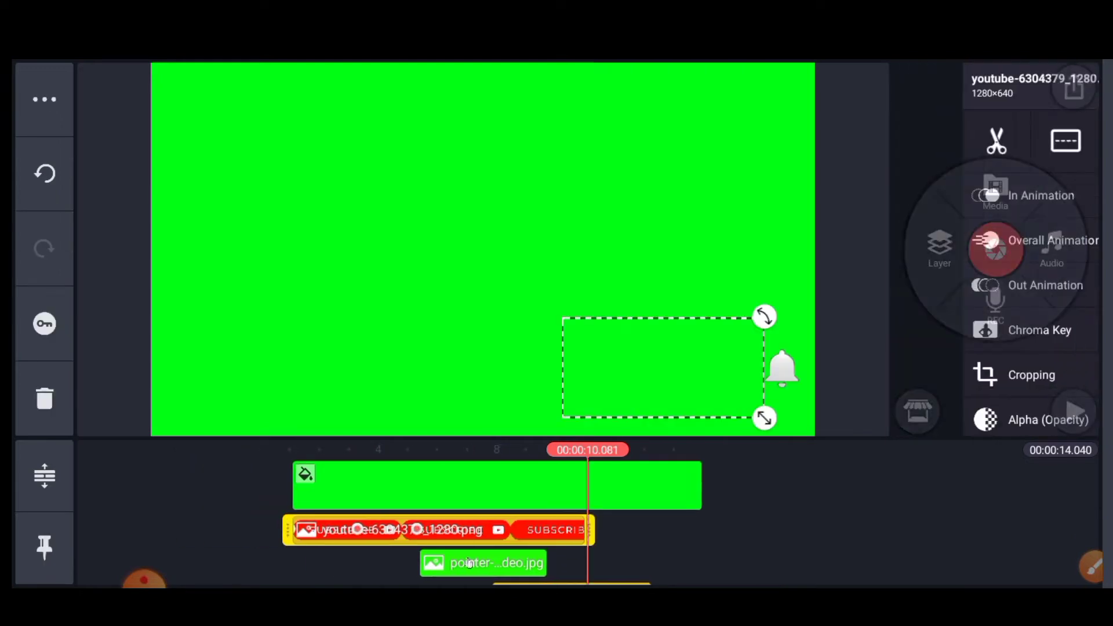
pyautogui.moveTo(591, 530); pyautogui.dragTo(684, 530)
pyautogui.moveTo(468, 562); pyautogui.dragTo(358, 564)
pyautogui.click(1078, 86)
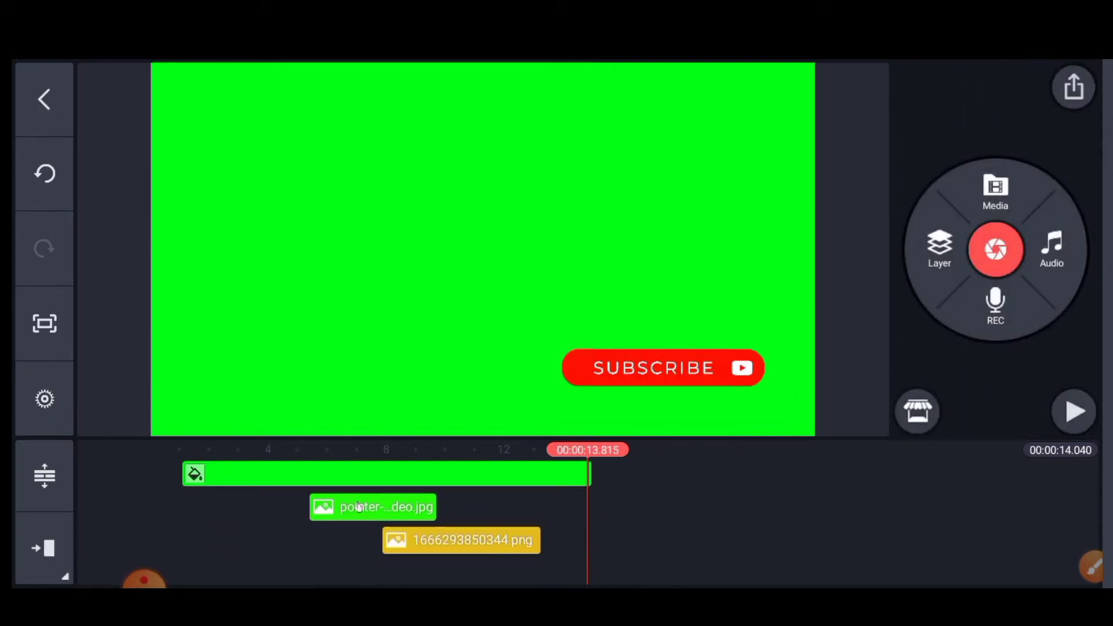
# - Lengthen the bell clip in two passes and check the pointer hand clip so all clips end together
pyautogui.click(463, 540)
pyautogui.moveTo(590, 539); pyautogui.dragTo(614, 539)
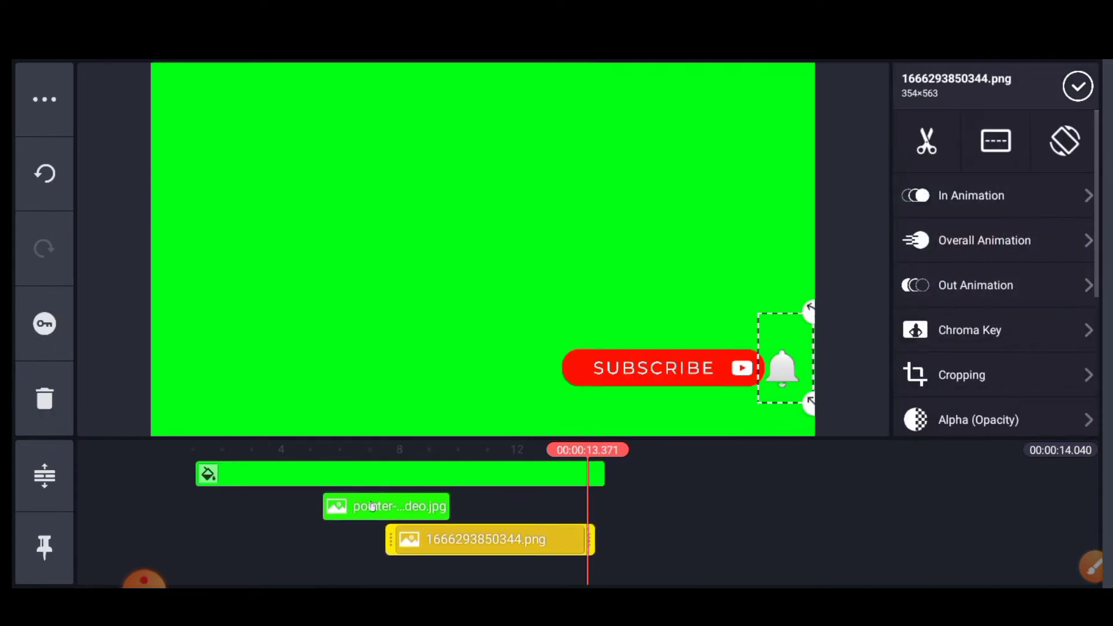
pyautogui.click(1078, 86)
pyautogui.click(464, 540)
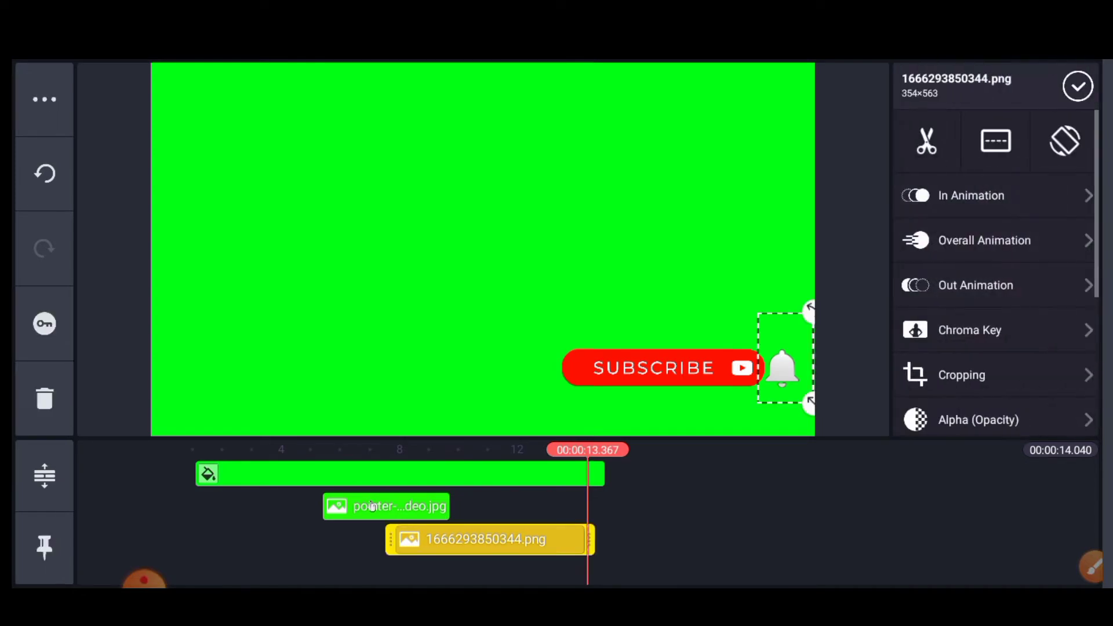
pyautogui.moveTo(590, 539)
pyautogui.mouseDown()
pyautogui.moveTo(692, 506)
pyautogui.moveTo(742, 506)
pyautogui.mouseUp()
pyautogui.click(1078, 86)
pyautogui.click(360, 506)
pyautogui.click(1078, 86)
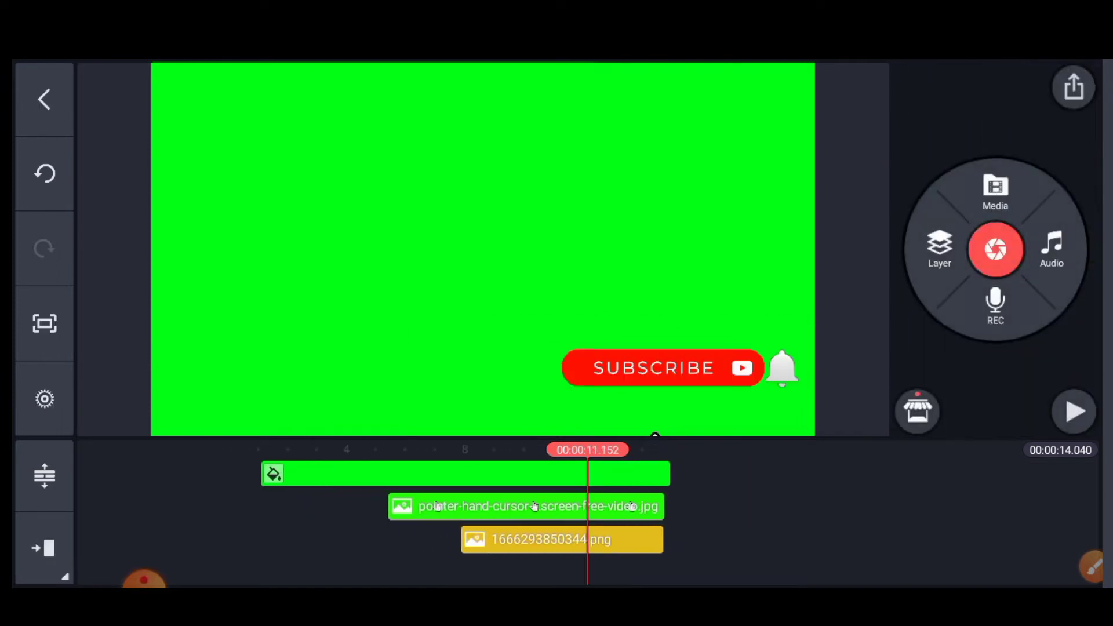
pyautogui.moveTo(289, 568); pyautogui.dragTo(695, 568)
# - Preview the animation twice to check its timing
pyautogui.click(1073, 411)
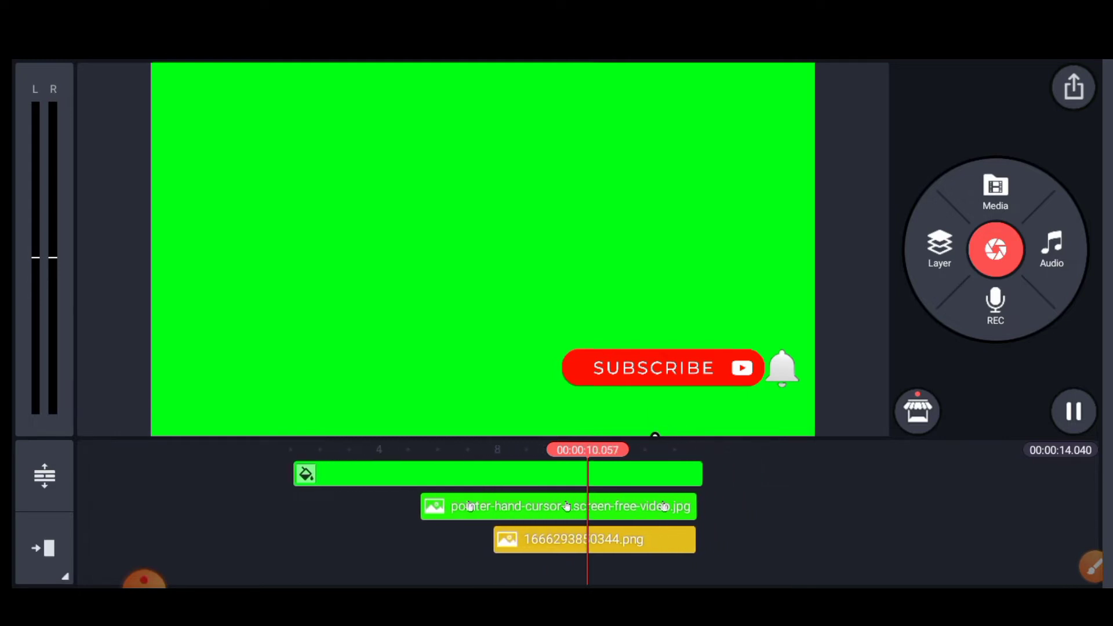
pyautogui.moveTo(464, 568); pyautogui.dragTo(557, 569)
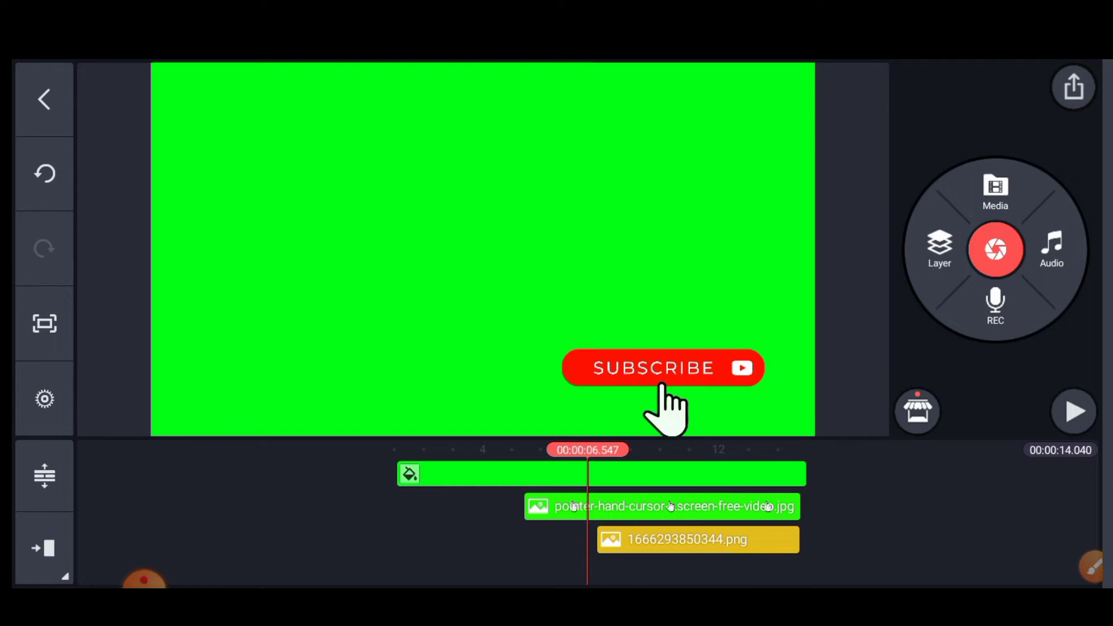
pyautogui.hscroll(-3, 603, 504)
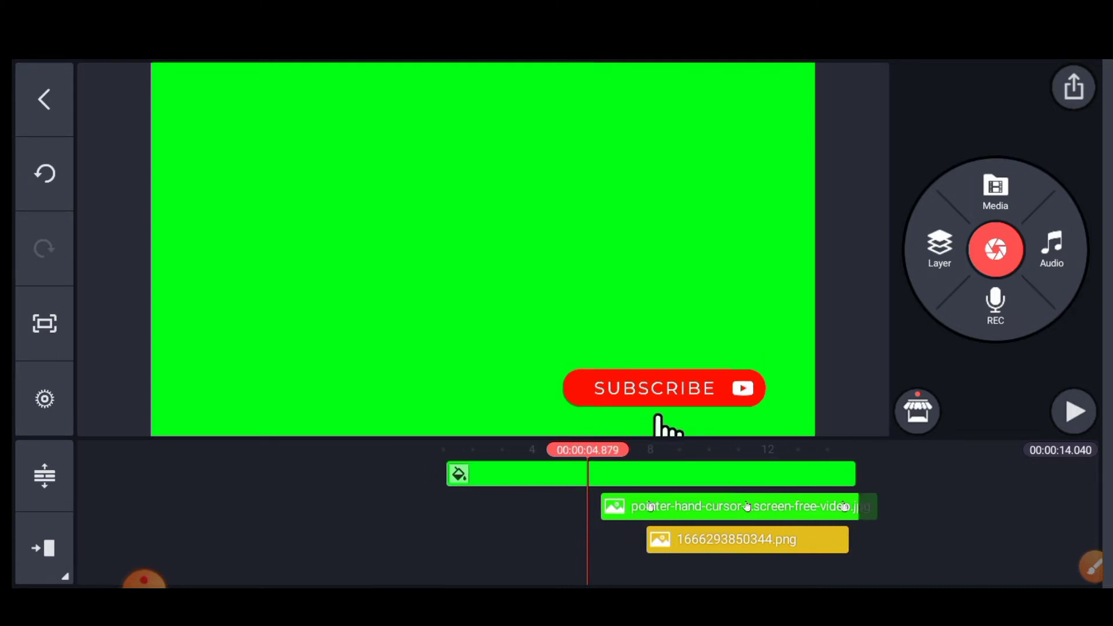
pyautogui.click(1074, 411)
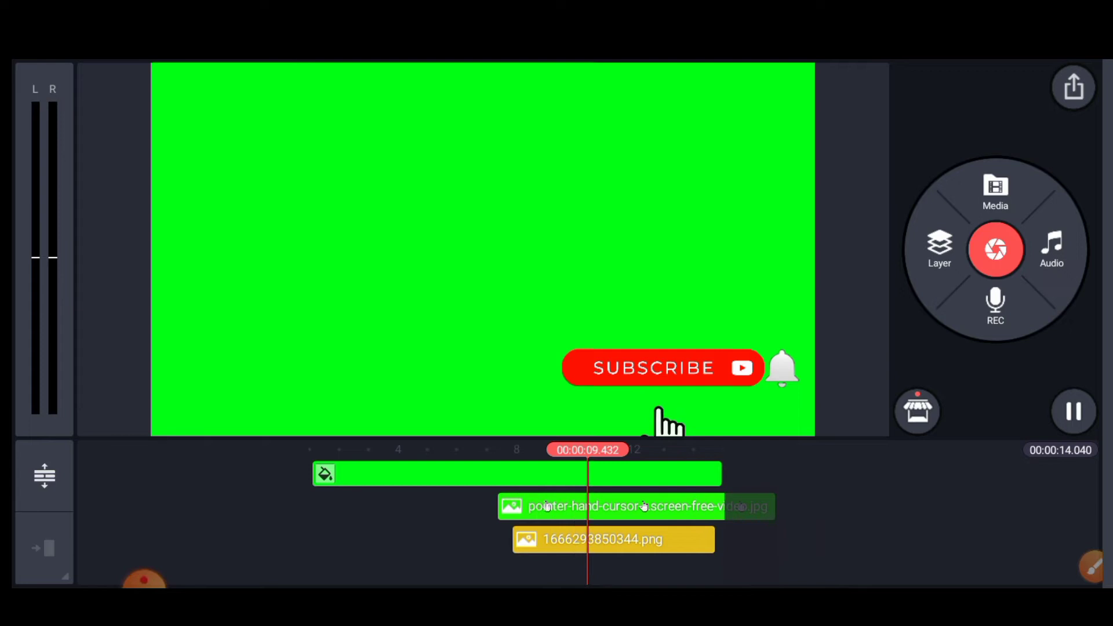
pyautogui.click(1073, 411)
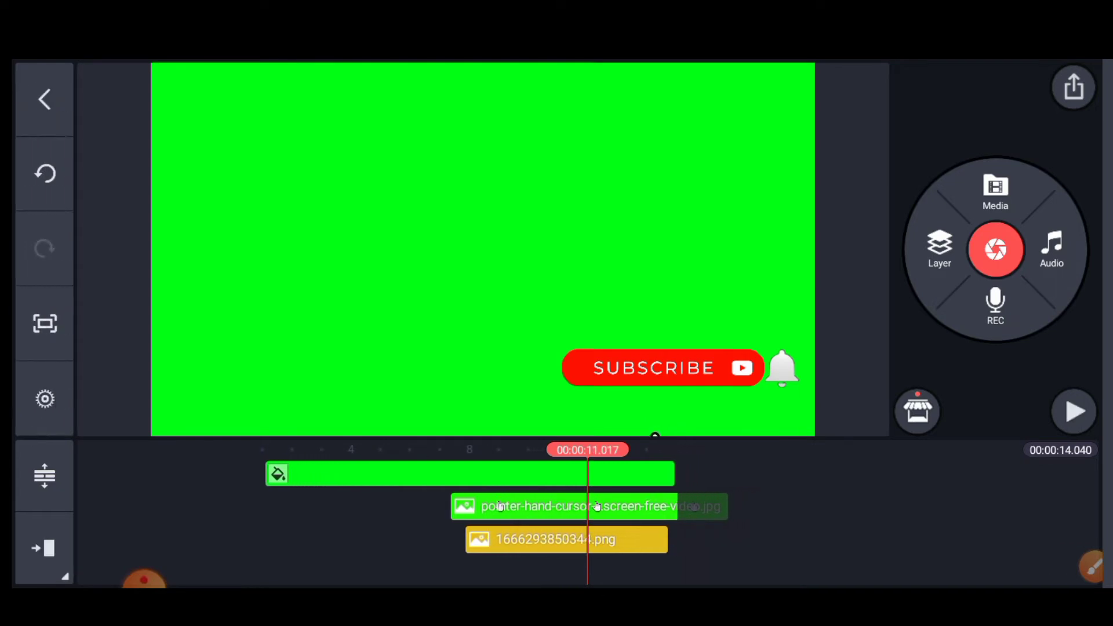
# - Shift the bell clip later so it follows the subscribe button, recheck timing, and select it
pyautogui.moveTo(566, 539); pyautogui.dragTo(679, 539)
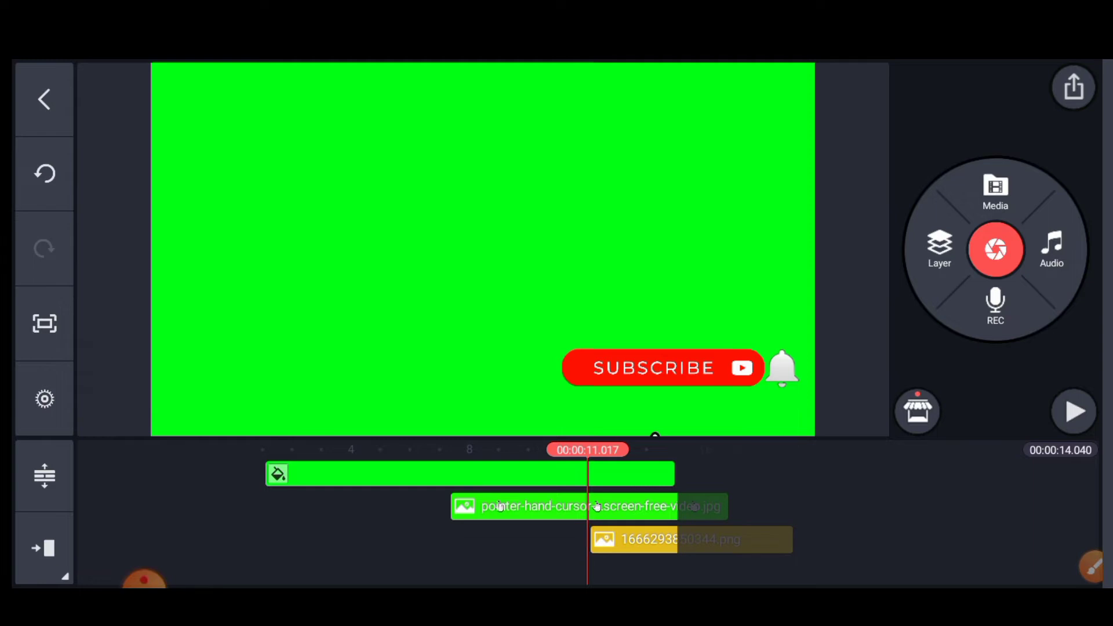
pyautogui.click(1073, 411)
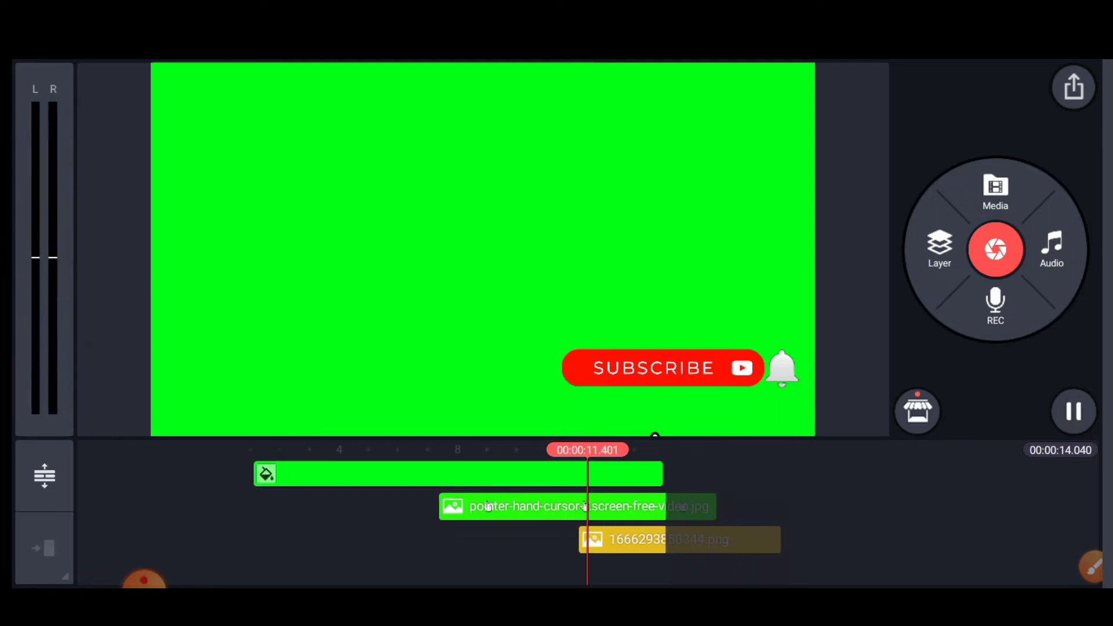
pyautogui.click(1074, 411)
pyautogui.click(1074, 411)
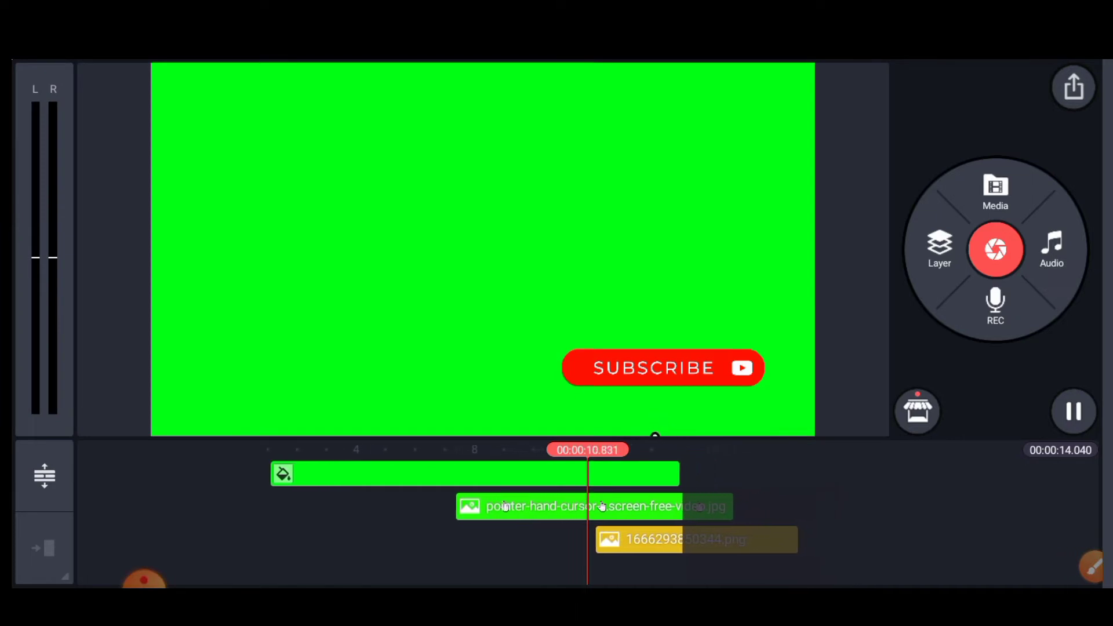
pyautogui.click(1074, 411)
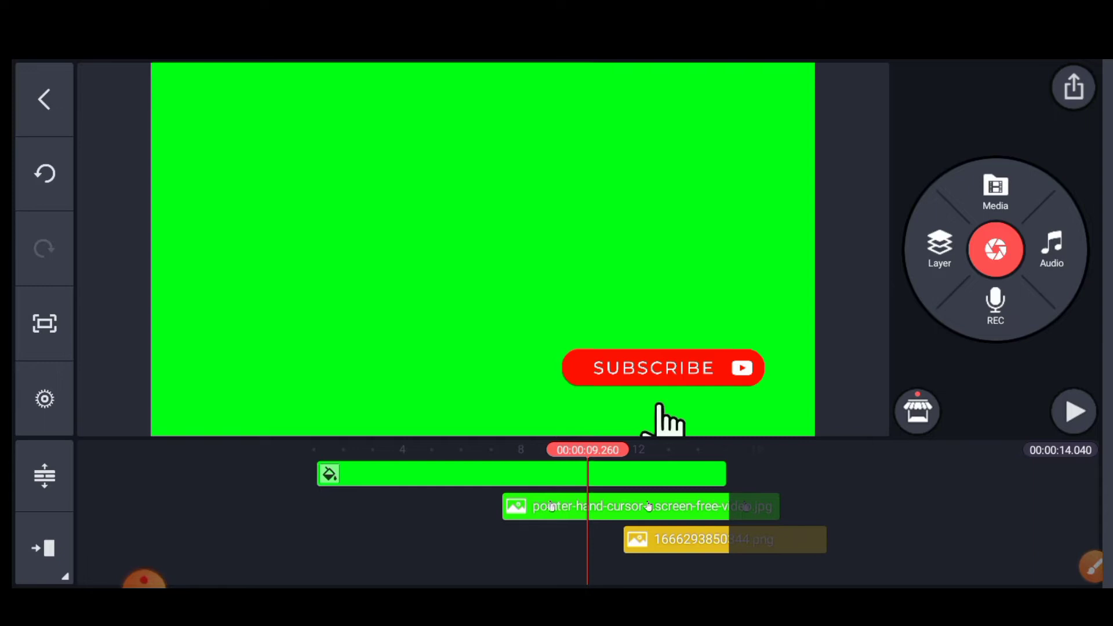
pyautogui.click(1074, 411)
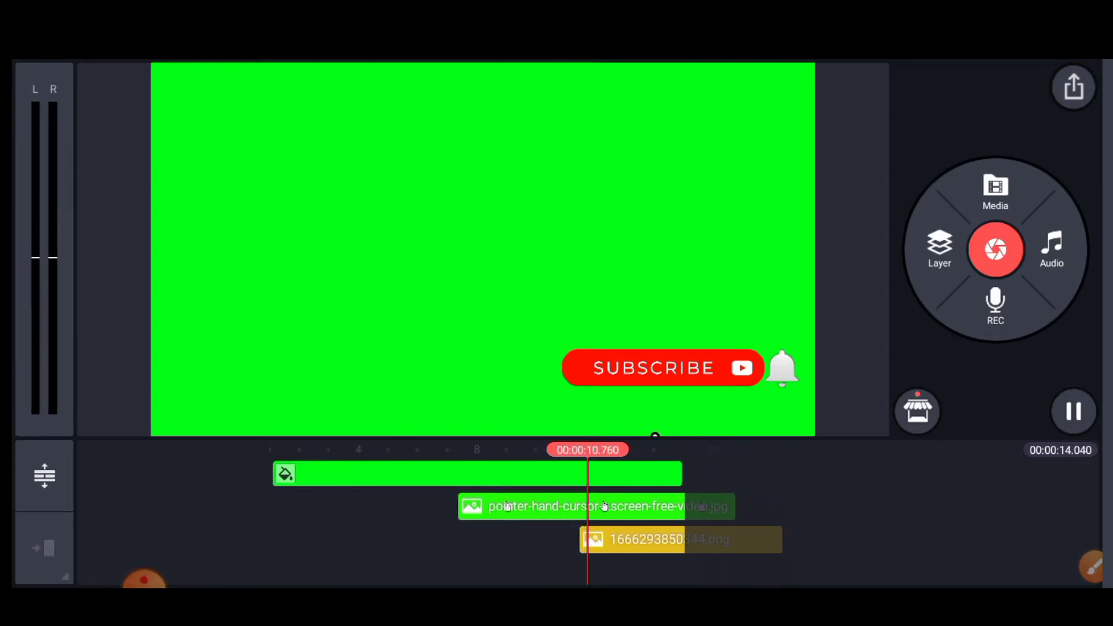
pyautogui.click(1073, 411)
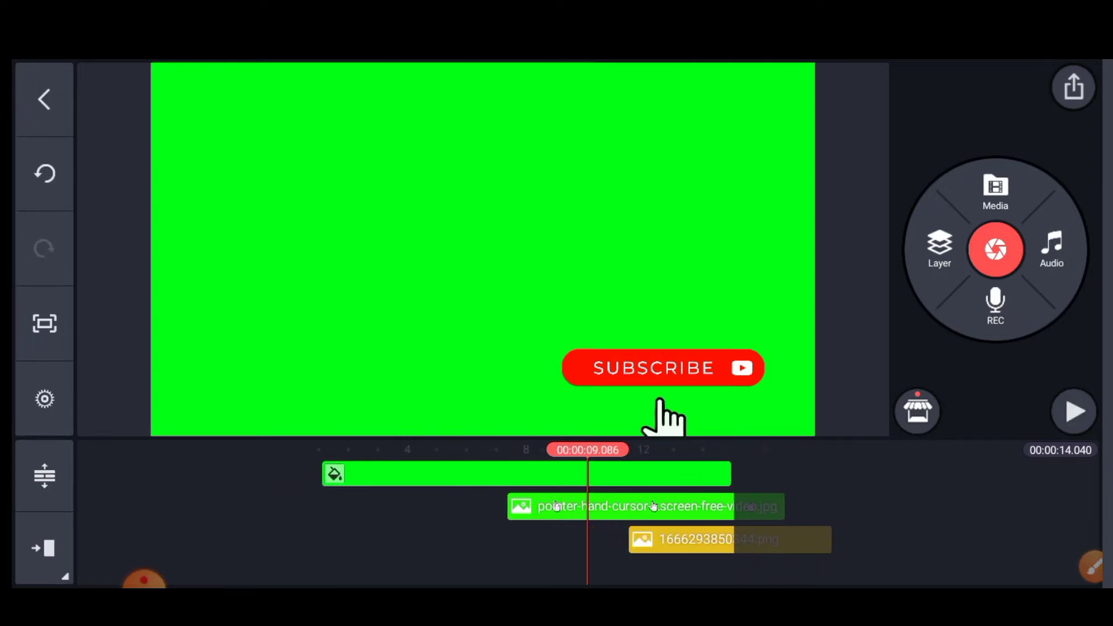
pyautogui.click(725, 539)
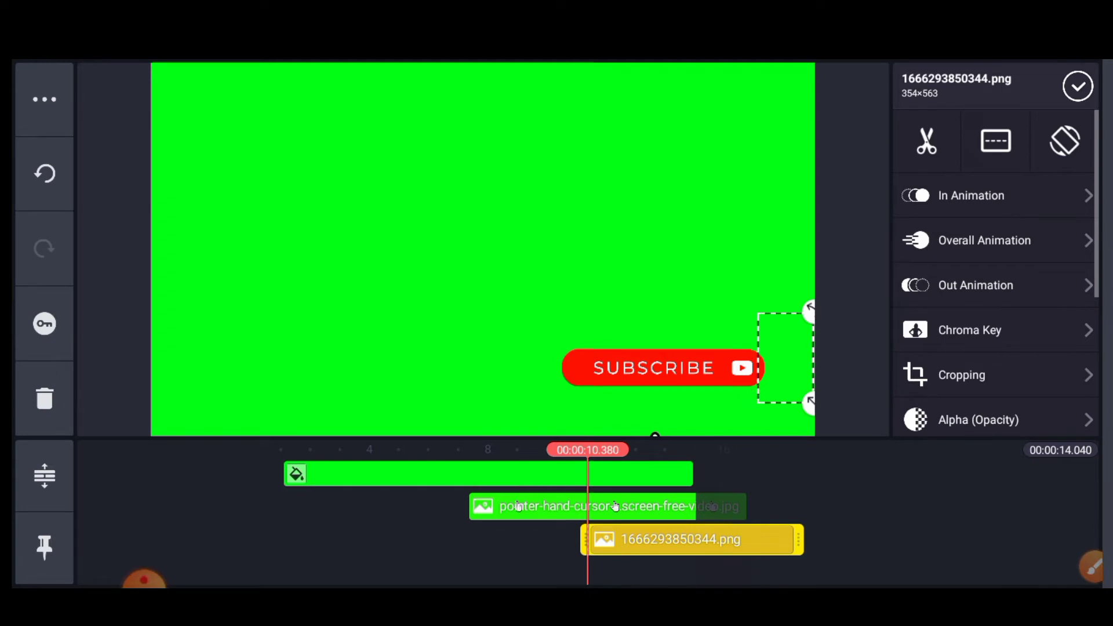
# - Open the bell's entrance animations and try Wipe Right, Wipe Left and Wipe Up
pyautogui.moveTo(666, 568); pyautogui.dragTo(632, 568)
pyautogui.click(1093, 567)
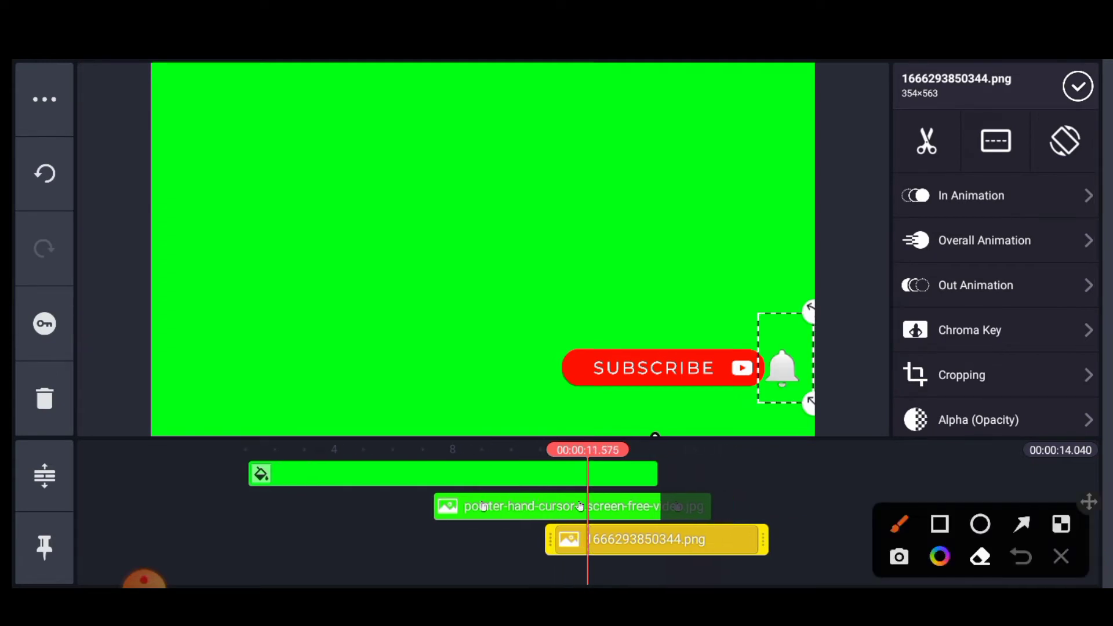
pyautogui.moveTo(922, 181); pyautogui.dragTo(1011, 219)
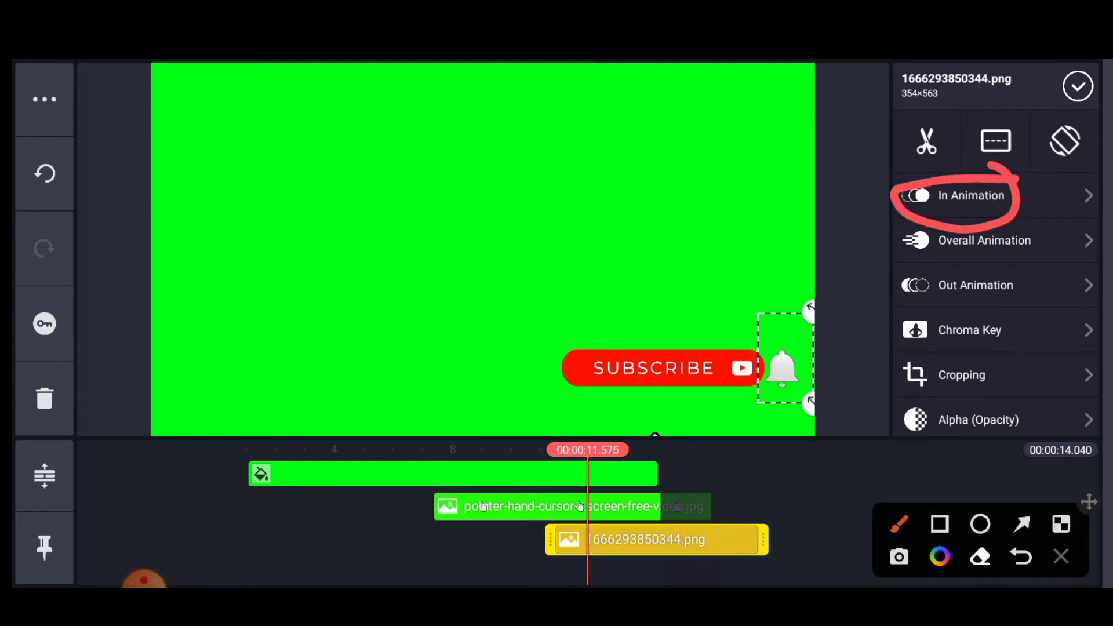
pyautogui.click(1062, 556)
pyautogui.click(971, 195)
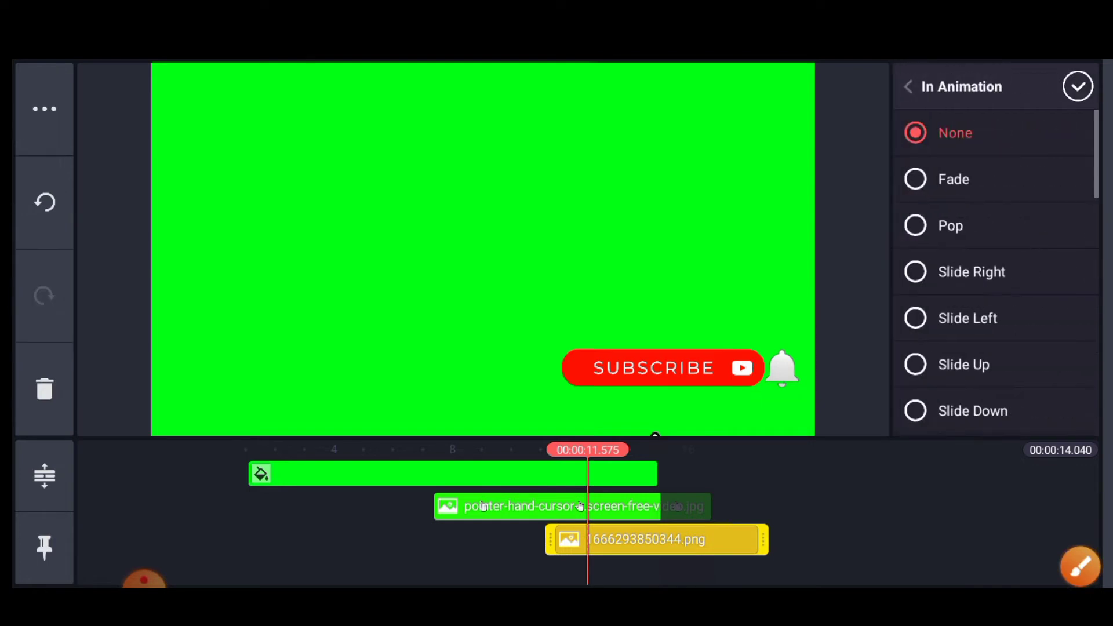
pyautogui.scroll(-3, 998, 273)
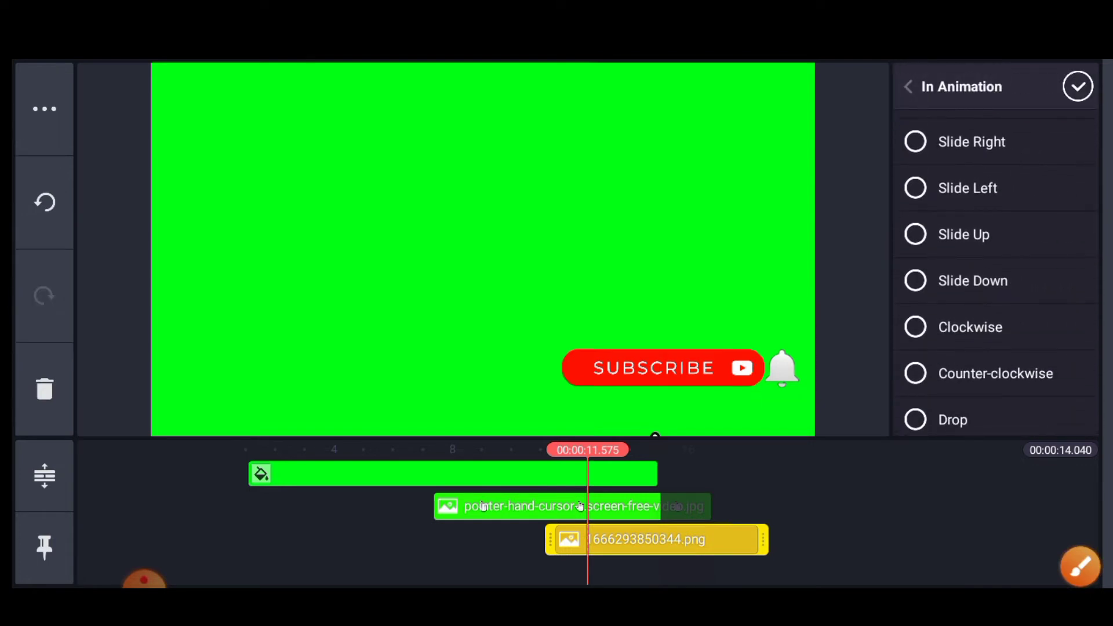
pyautogui.scroll(-2, 998, 272)
pyautogui.scroll(-2, 997, 273)
pyautogui.scroll(-2, 997, 272)
pyautogui.scroll(-1, 997, 272)
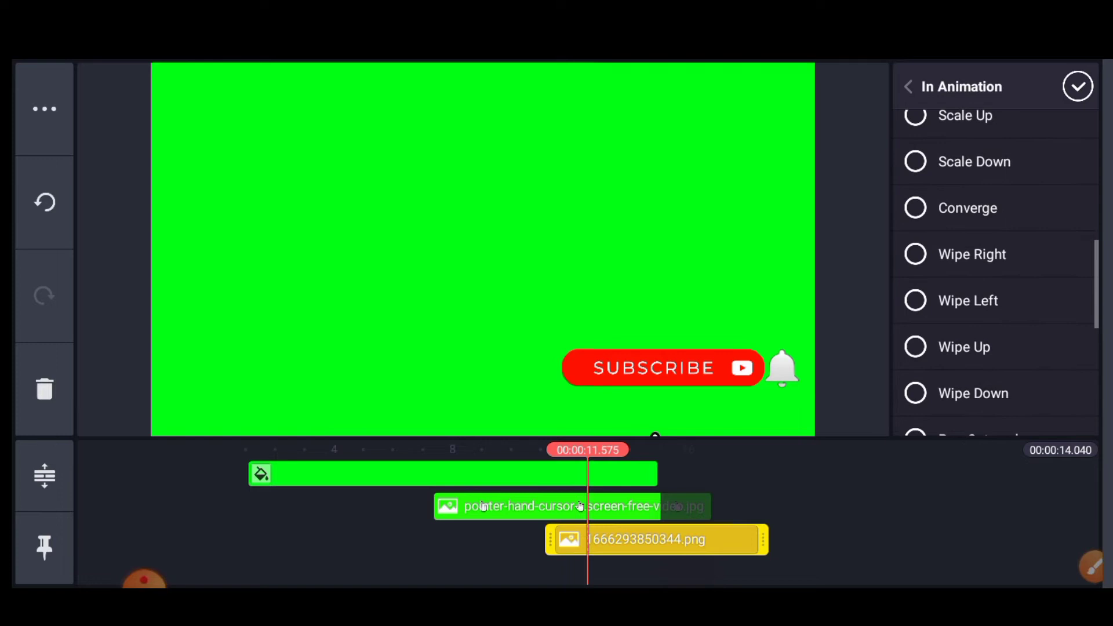
pyautogui.click(973, 253)
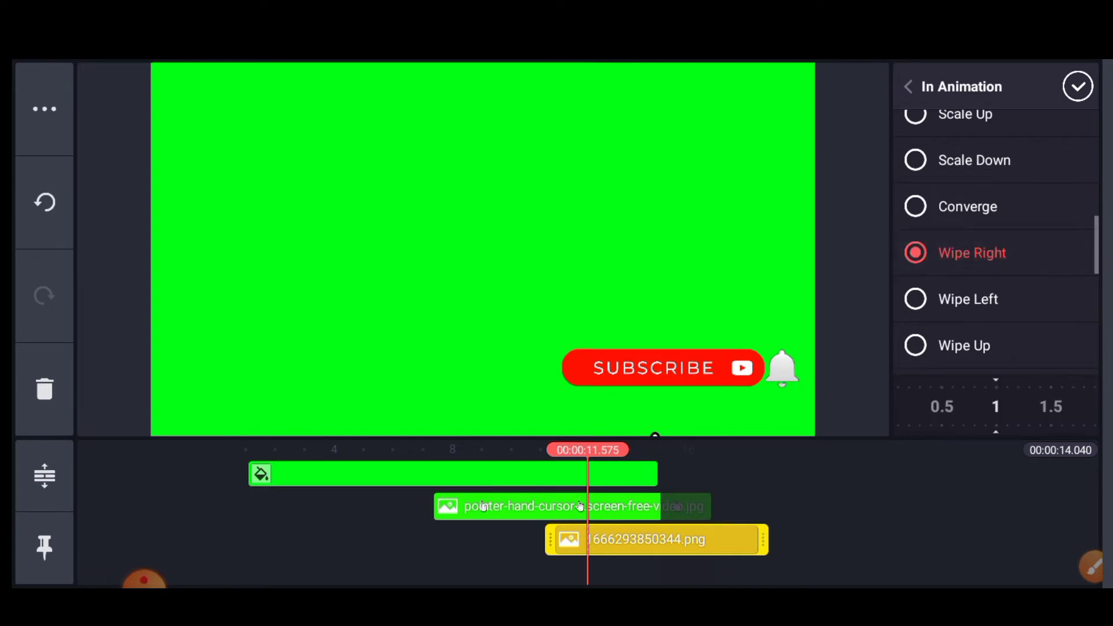
pyautogui.click(968, 299)
pyautogui.click(964, 346)
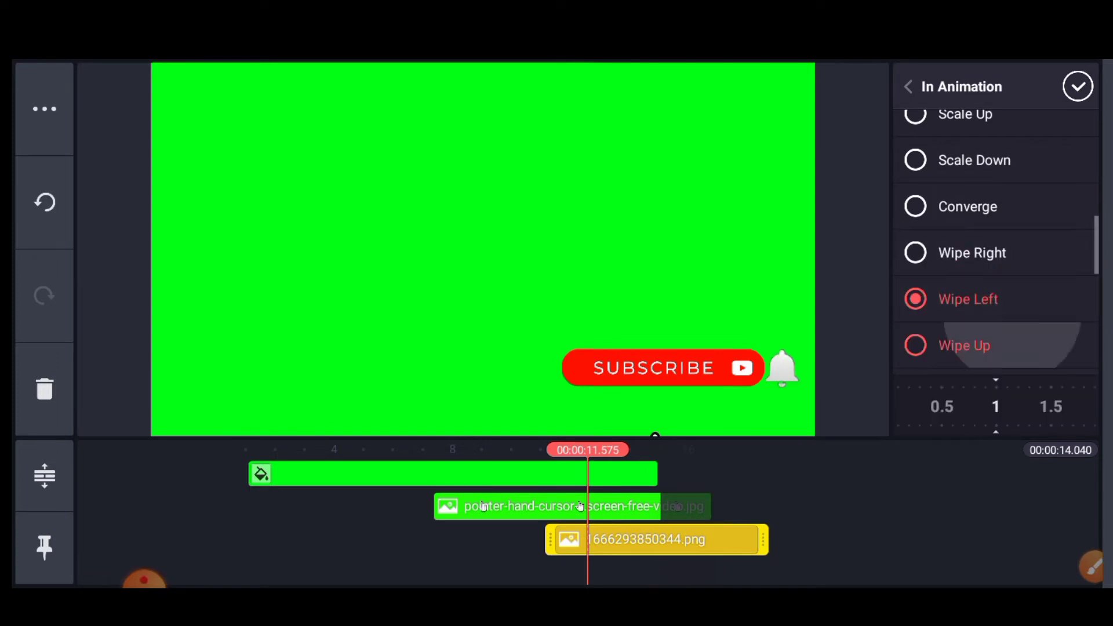
pyautogui.scroll(3, 996, 244)
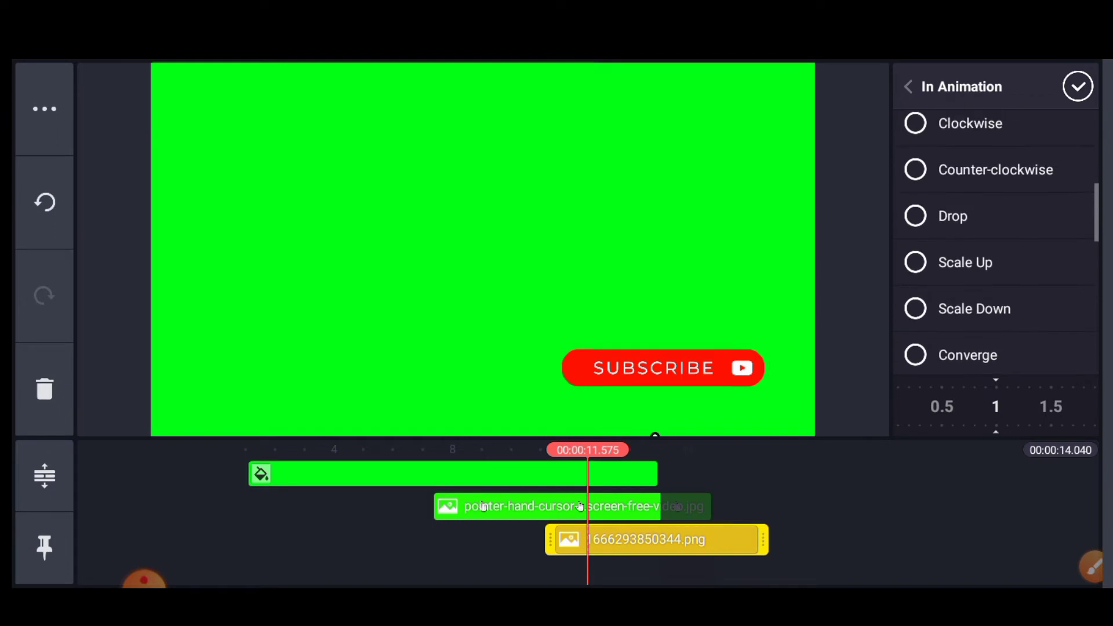
pyautogui.scroll(3, 996, 243)
pyautogui.scroll(3, 996, 243)
pyautogui.scroll(1, 996, 244)
# - Apply a Slide Right entrance lasting 1.5 seconds and preview the bell sliding in
pyautogui.click(968, 222)
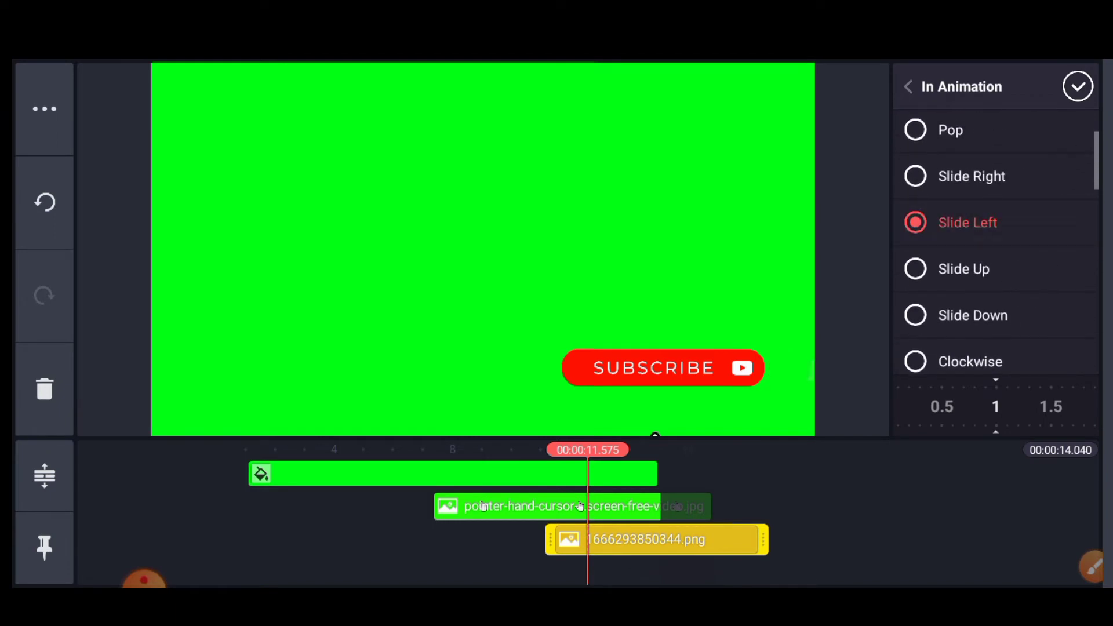
pyautogui.click(971, 176)
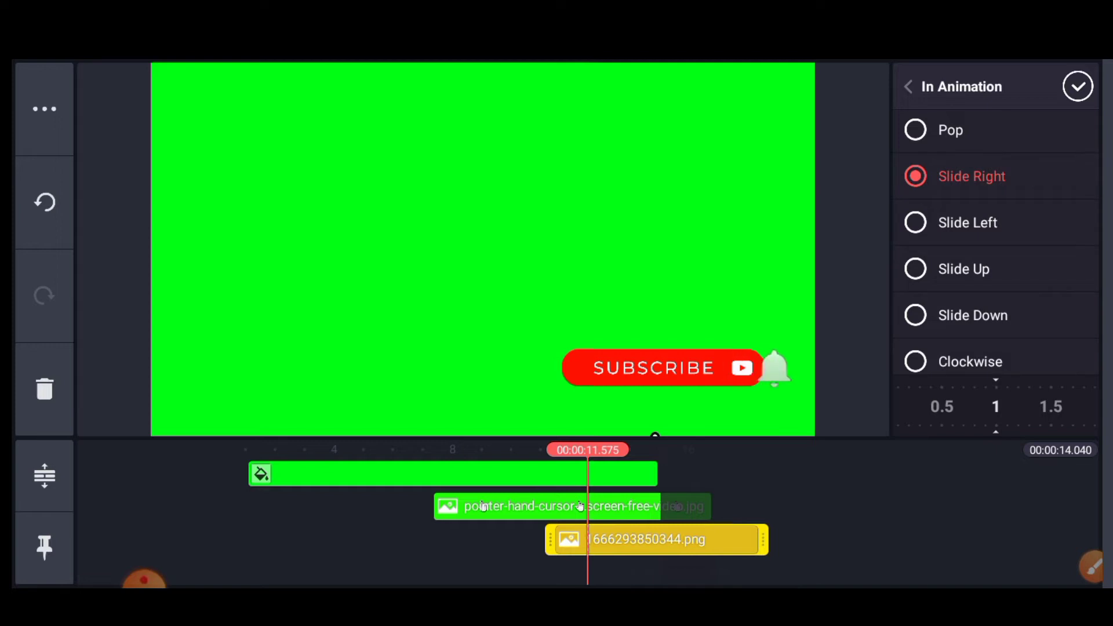
pyautogui.moveTo(1023, 406); pyautogui.dragTo(970, 406)
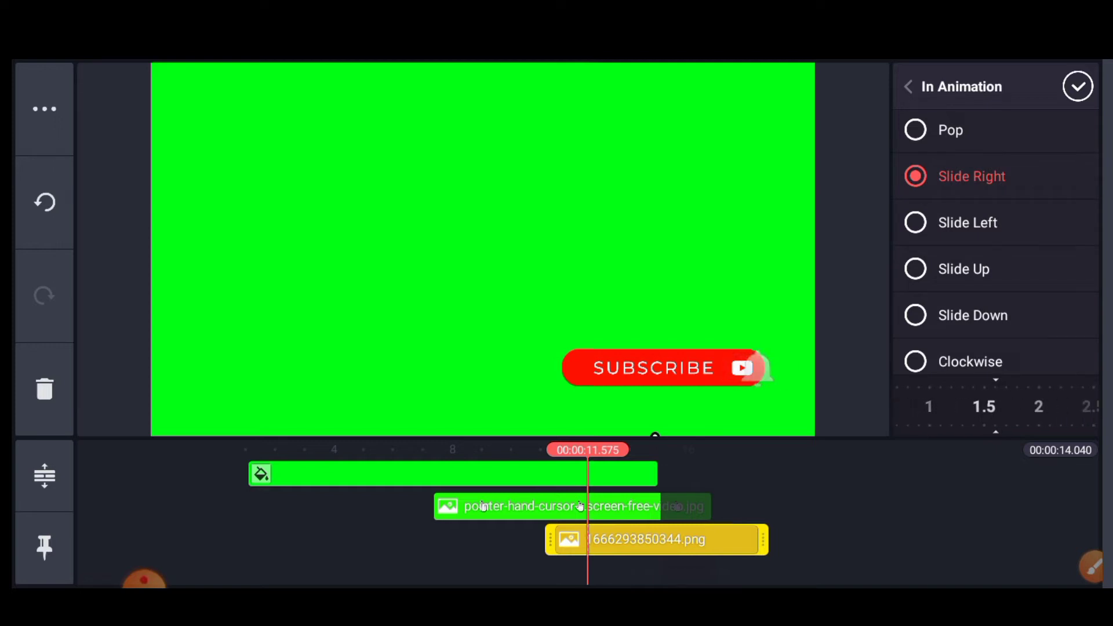
pyautogui.click(1092, 567)
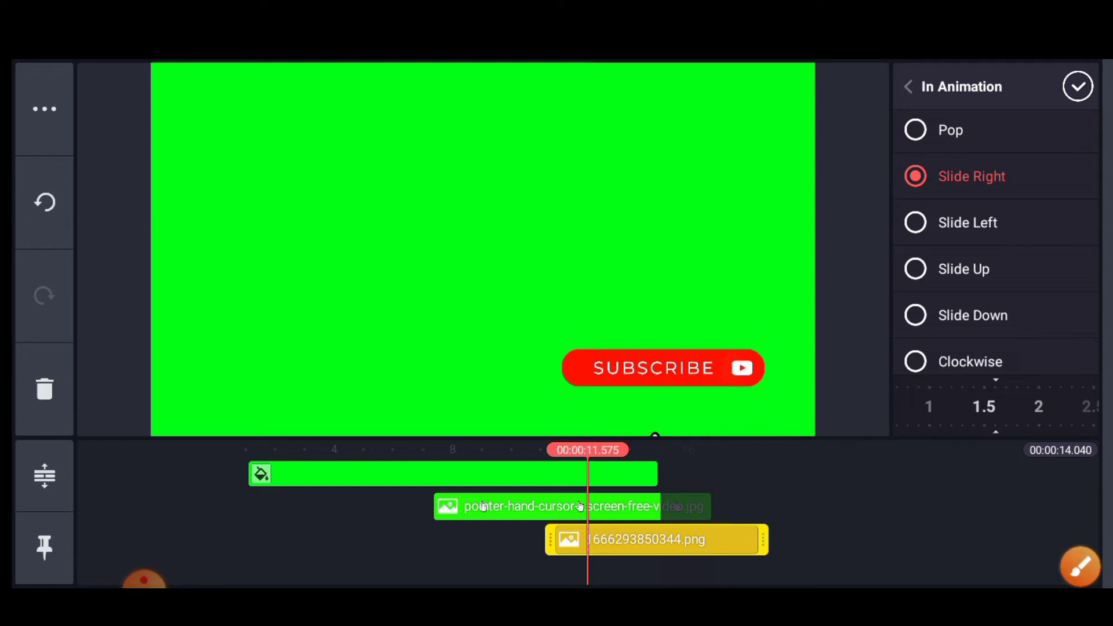
pyautogui.moveTo(1038, 173); pyautogui.dragTo(1081, 208)
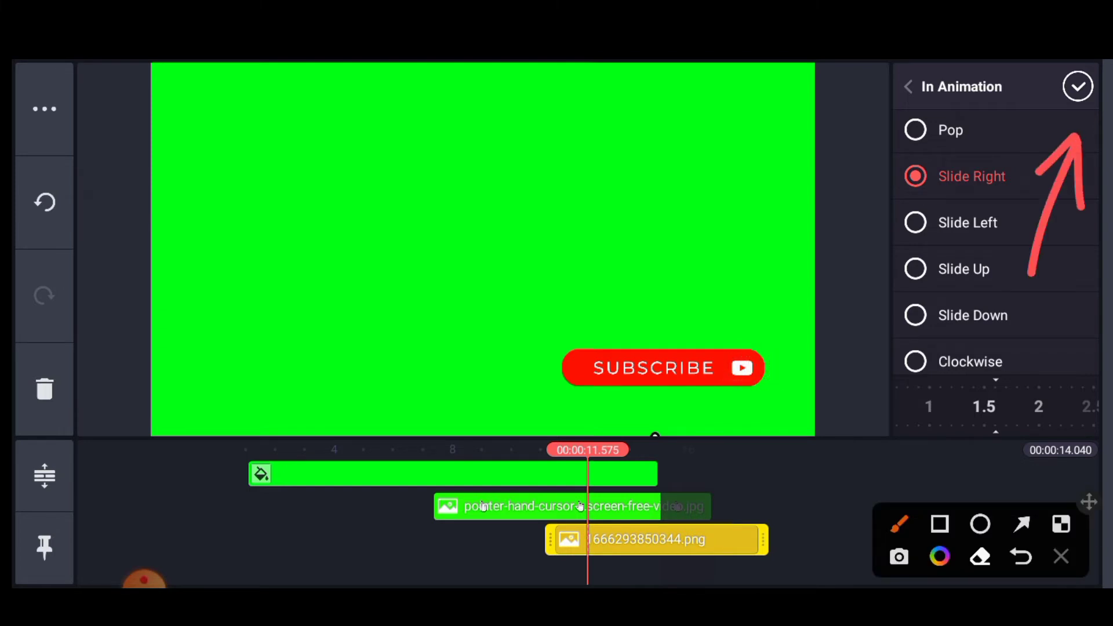
pyautogui.click(1061, 556)
pyautogui.click(1078, 86)
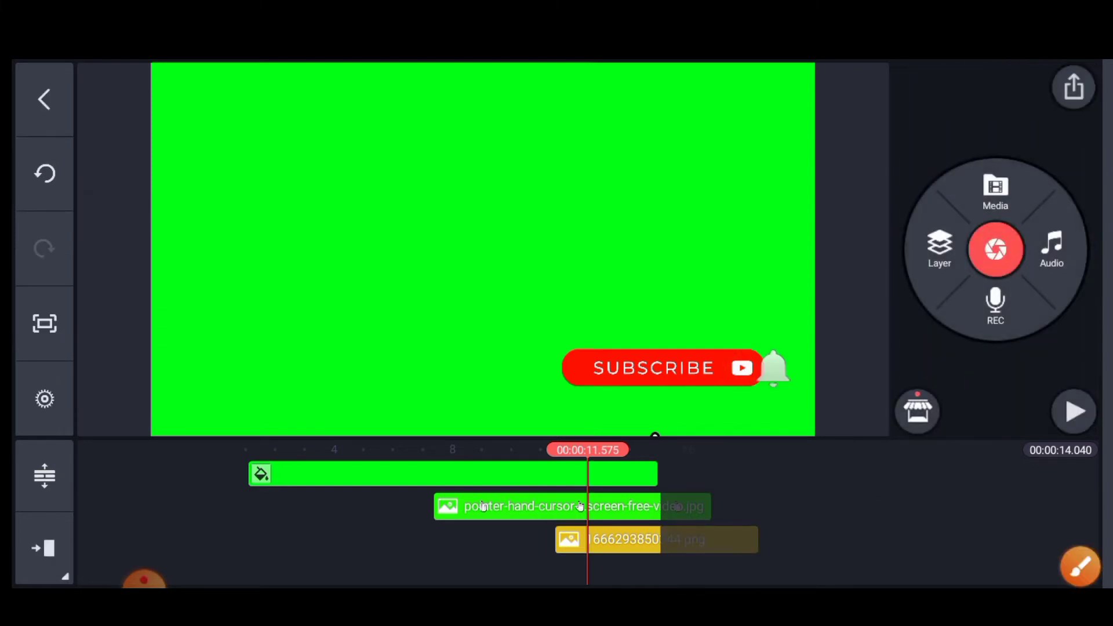
pyautogui.moveTo(406, 568); pyautogui.dragTo(462, 568)
pyautogui.click(1074, 412)
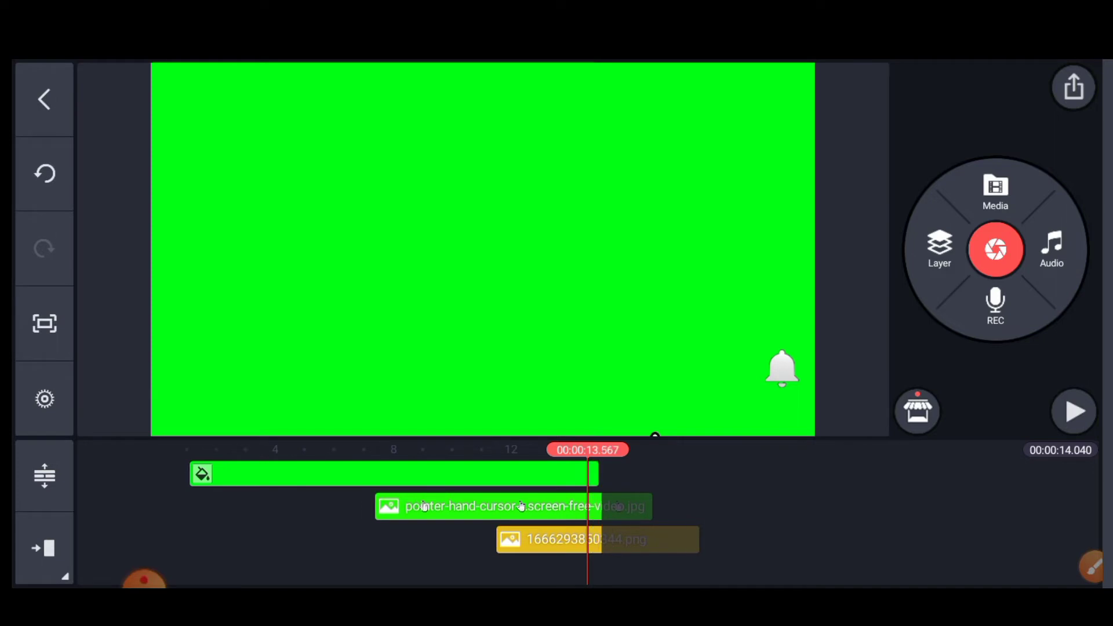
pyautogui.moveTo(754, 510); pyautogui.dragTo(803, 510)
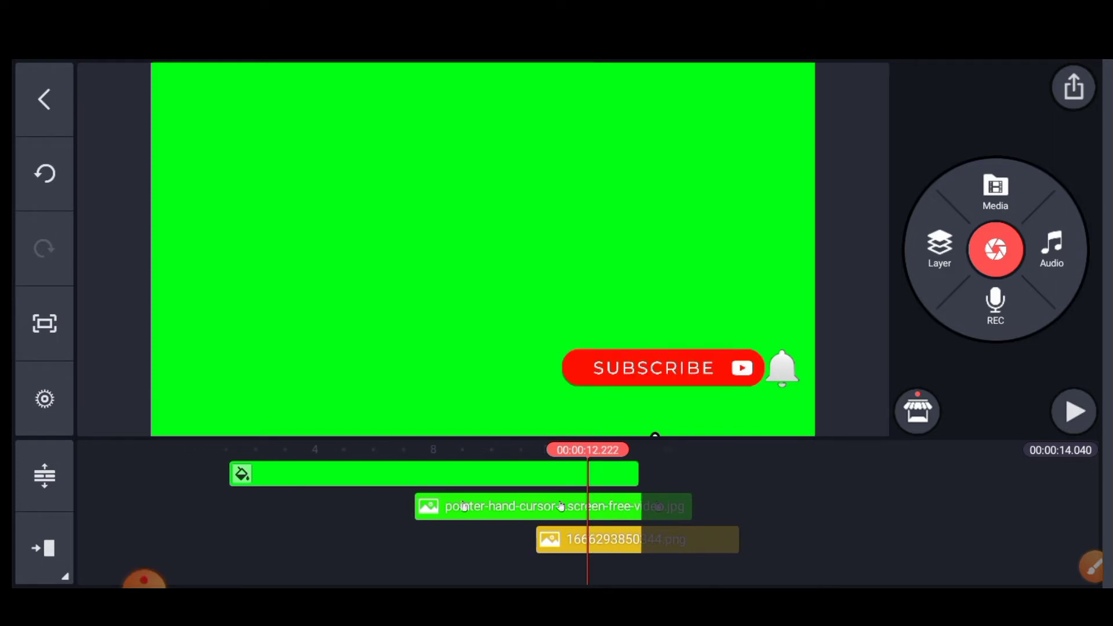
# - Keyframe the pointer hand so it moves from the subscribe button onto the bell
pyautogui.click(561, 506)
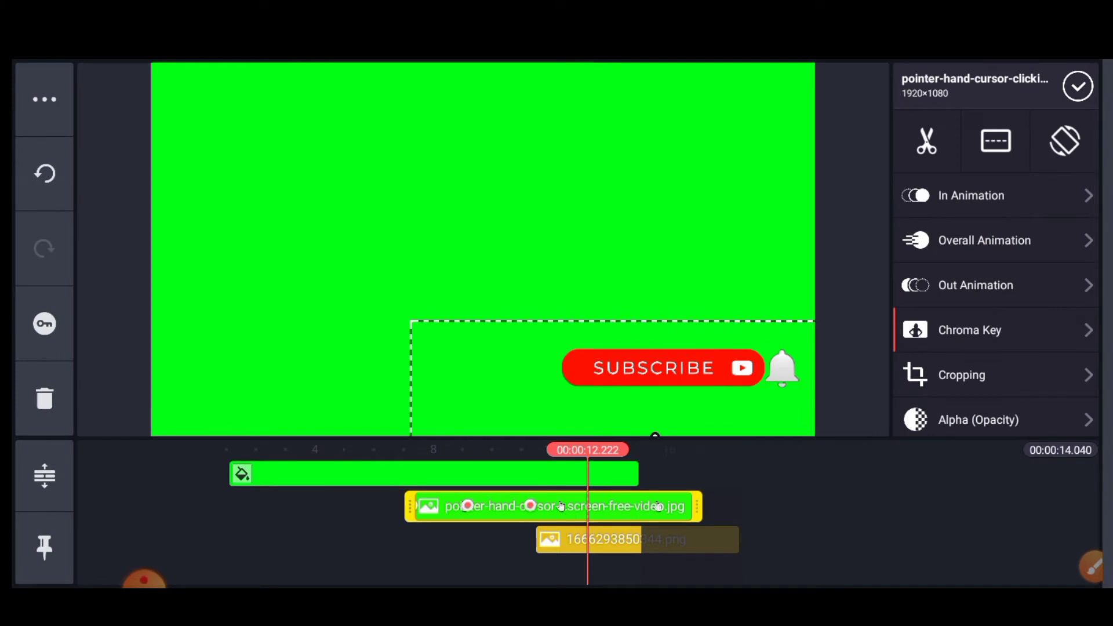
pyautogui.moveTo(561, 506); pyautogui.dragTo(556, 506)
pyautogui.click(1092, 567)
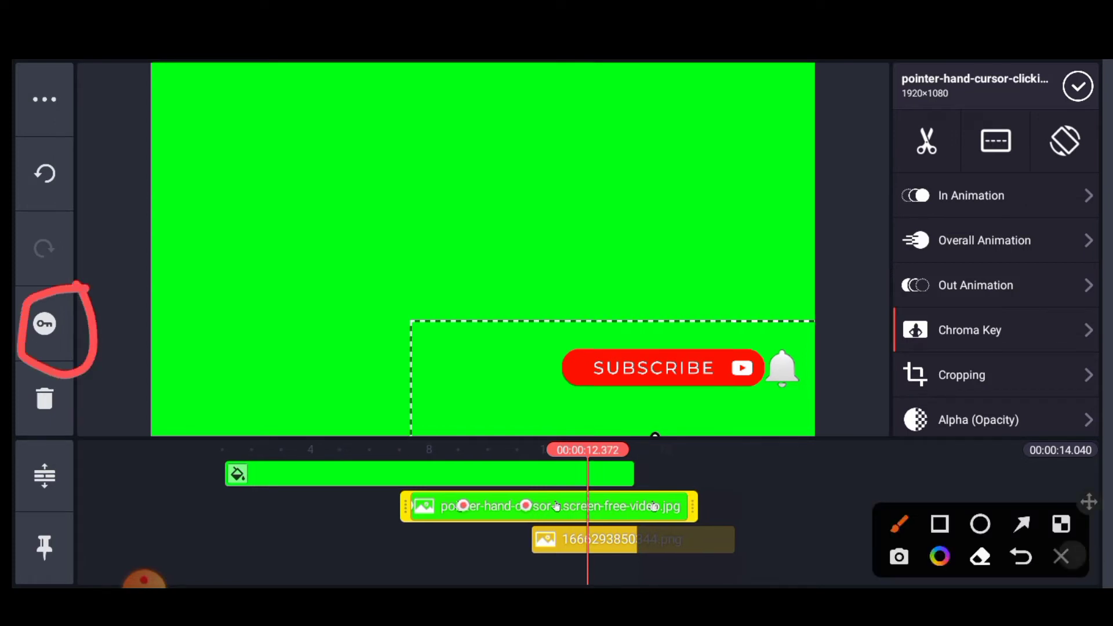
pyautogui.click(1062, 557)
pyautogui.click(45, 324)
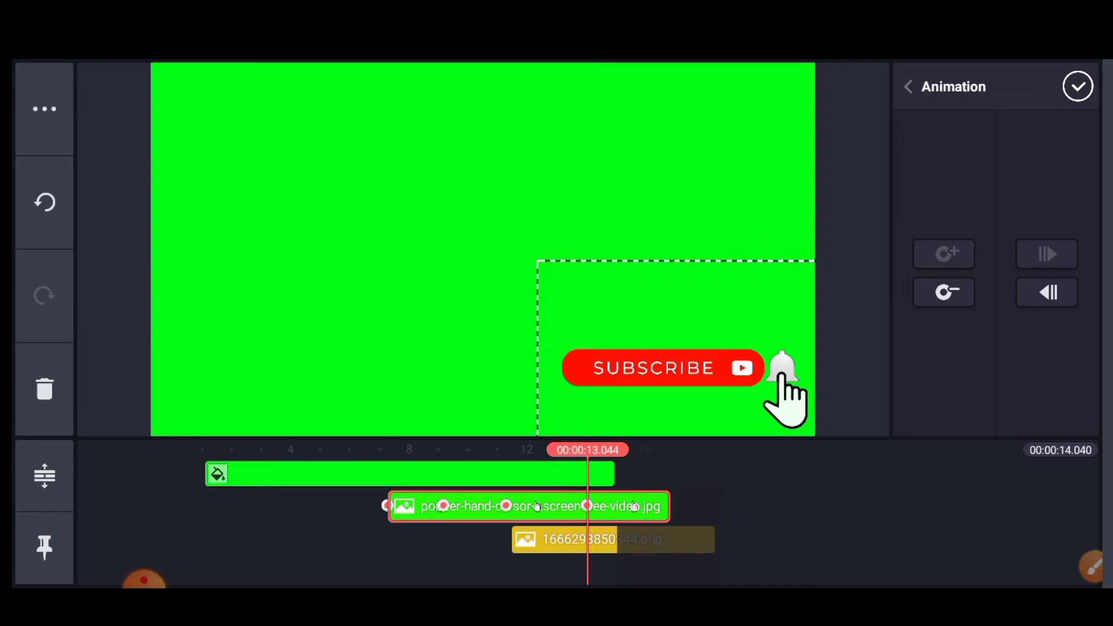
pyautogui.moveTo(406, 557); pyautogui.dragTo(376, 556)
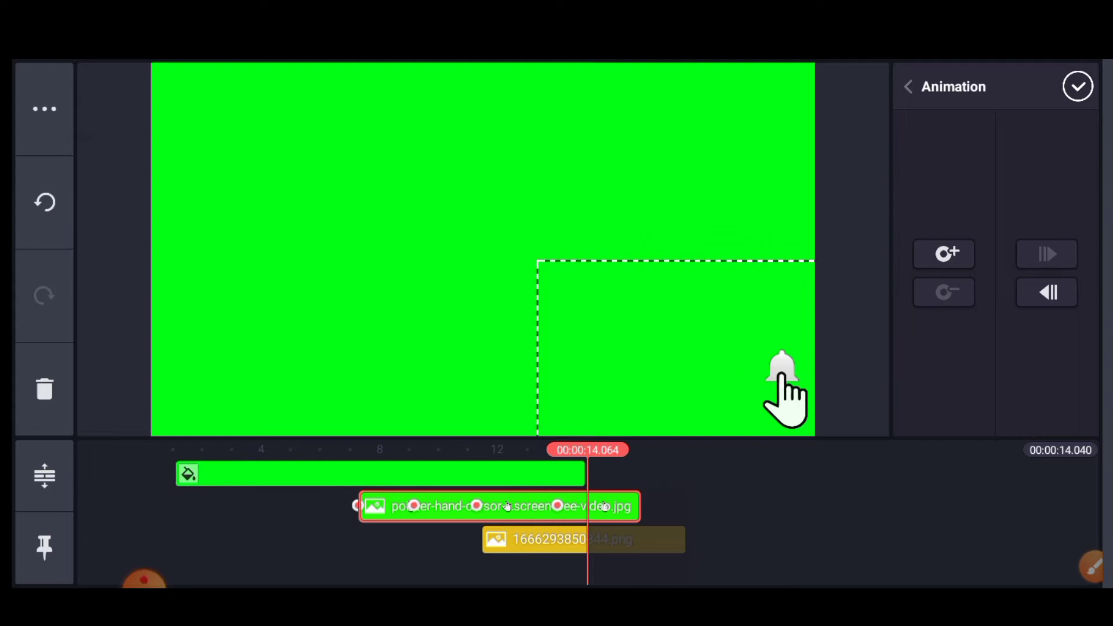
pyautogui.moveTo(508, 506); pyautogui.dragTo(489, 506)
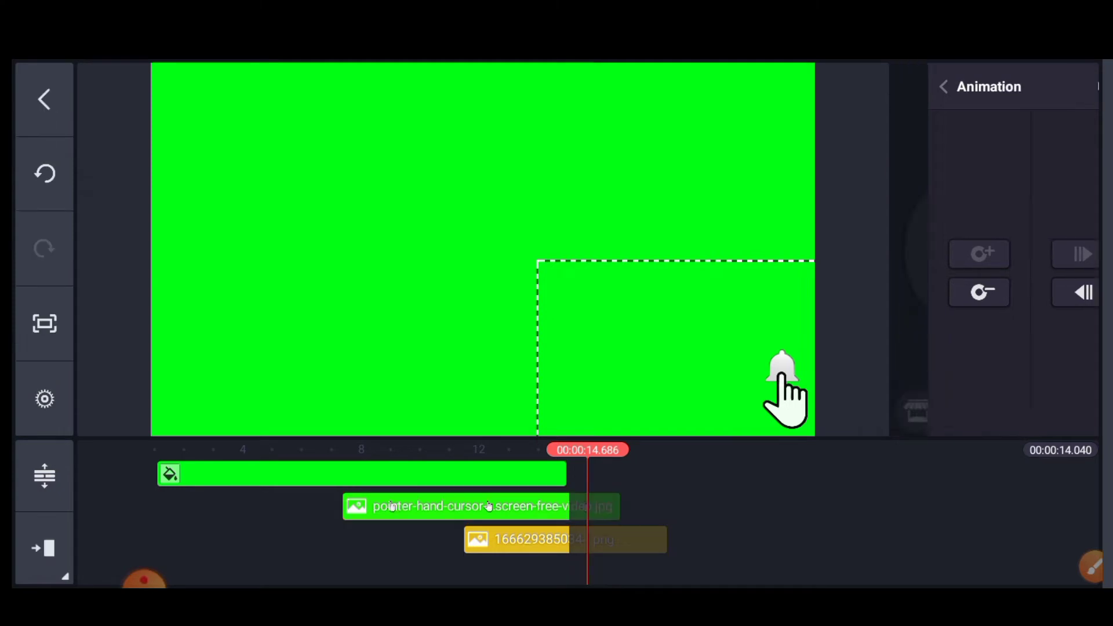
pyautogui.moveTo(489, 507)
pyautogui.mouseDown()
pyautogui.moveTo(556, 539)
pyautogui.moveTo(587, 539)
pyautogui.mouseUp()
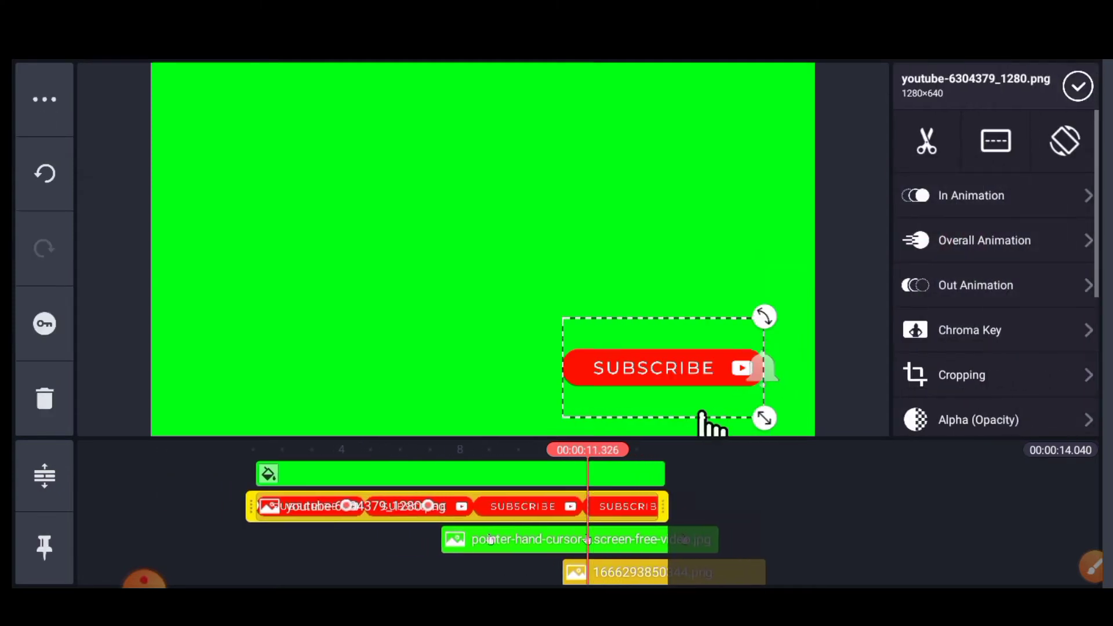
# - Extend the green background to about 15.7 seconds, lengthen the subscribe layer, and preview
pyautogui.click(464, 486)
pyautogui.moveTo(670, 486); pyautogui.dragTo(719, 485)
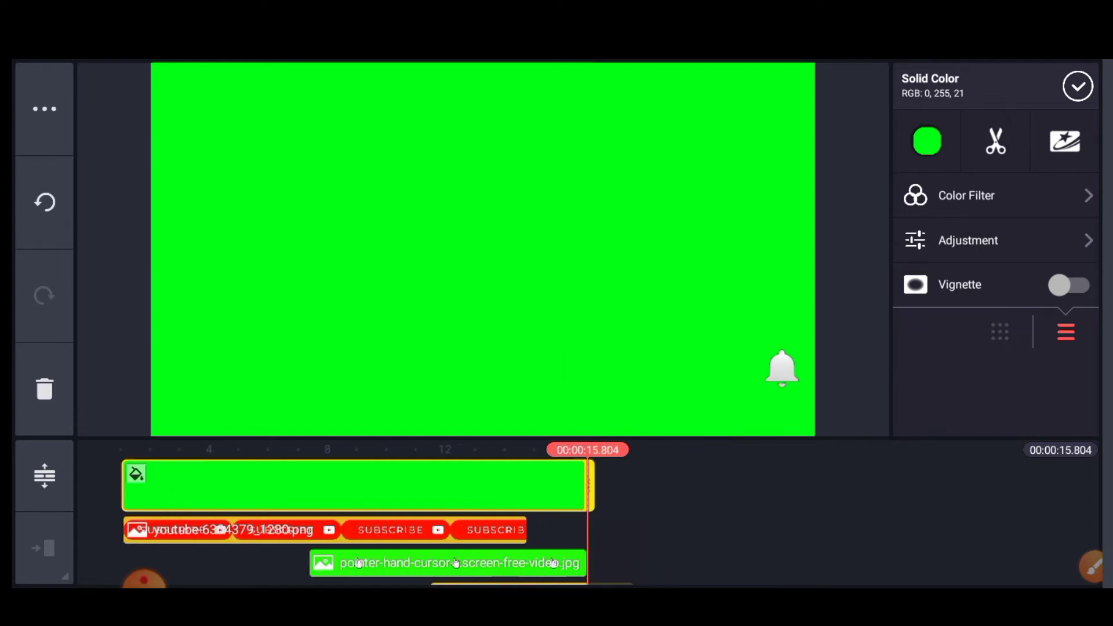
pyautogui.scroll(-1, 377, 516)
pyautogui.click(290, 505)
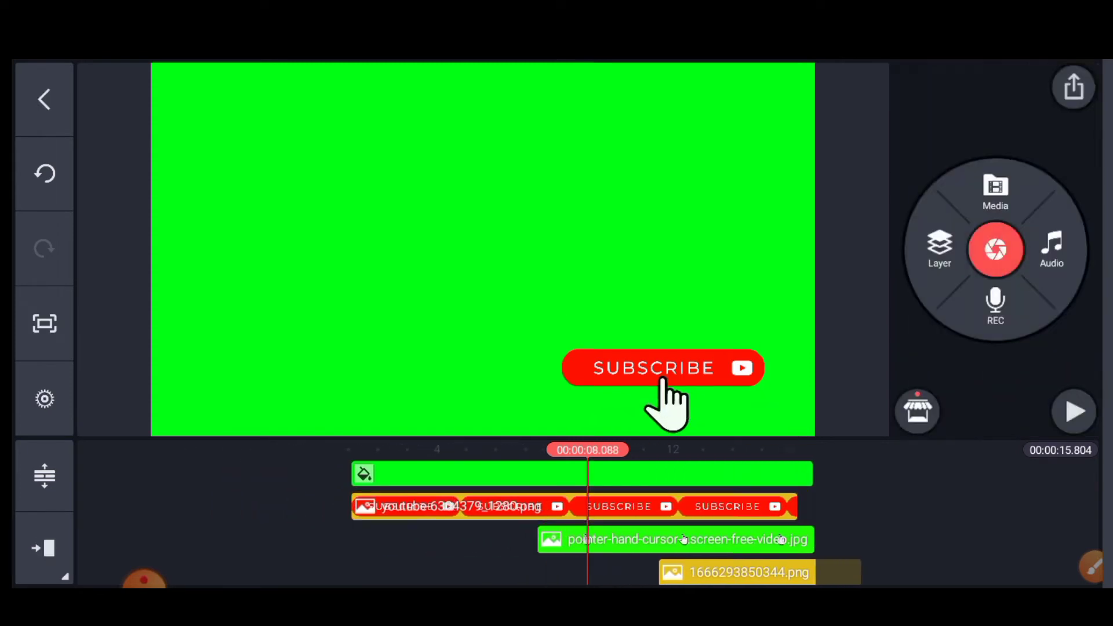
pyautogui.click(1073, 411)
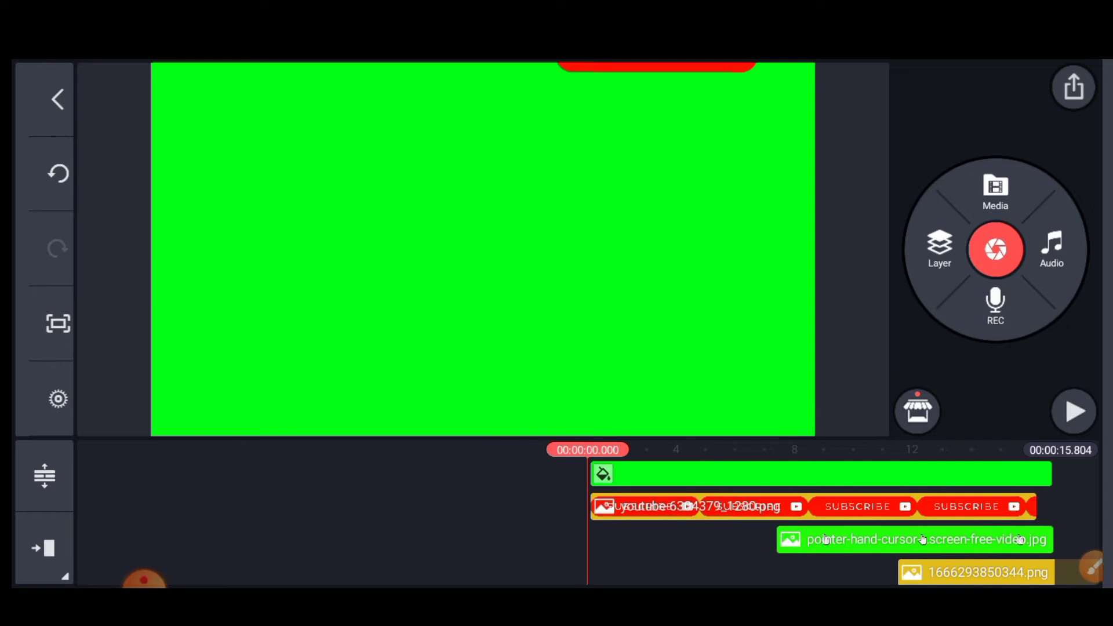
# - Preview the animation until the hand taps the bell, then select the bell clip
pyautogui.click(1074, 411)
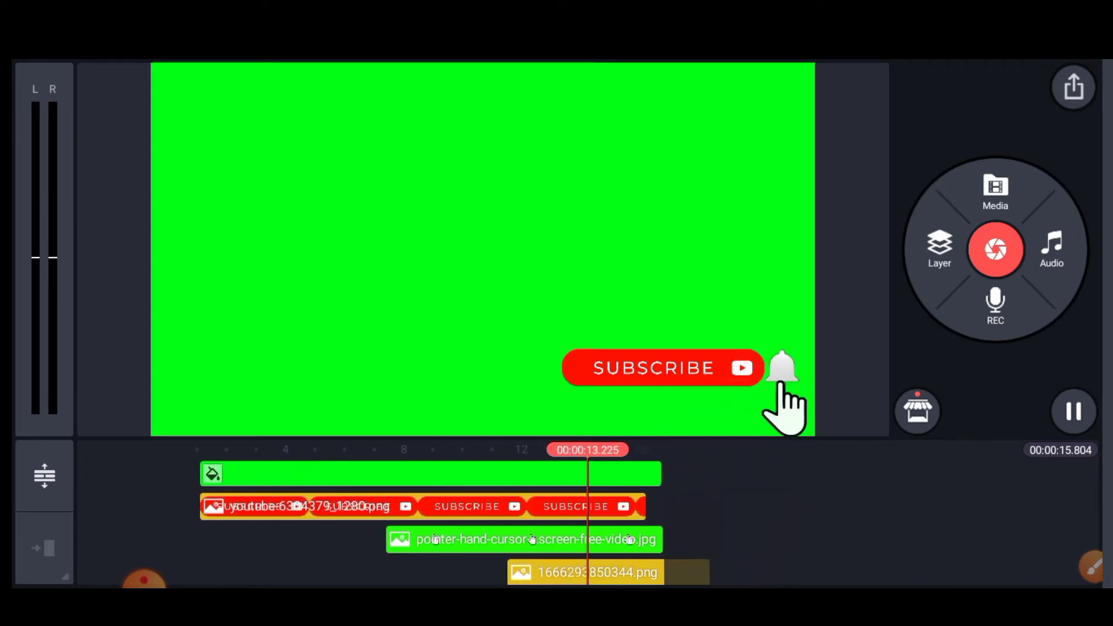
pyautogui.click(495, 539)
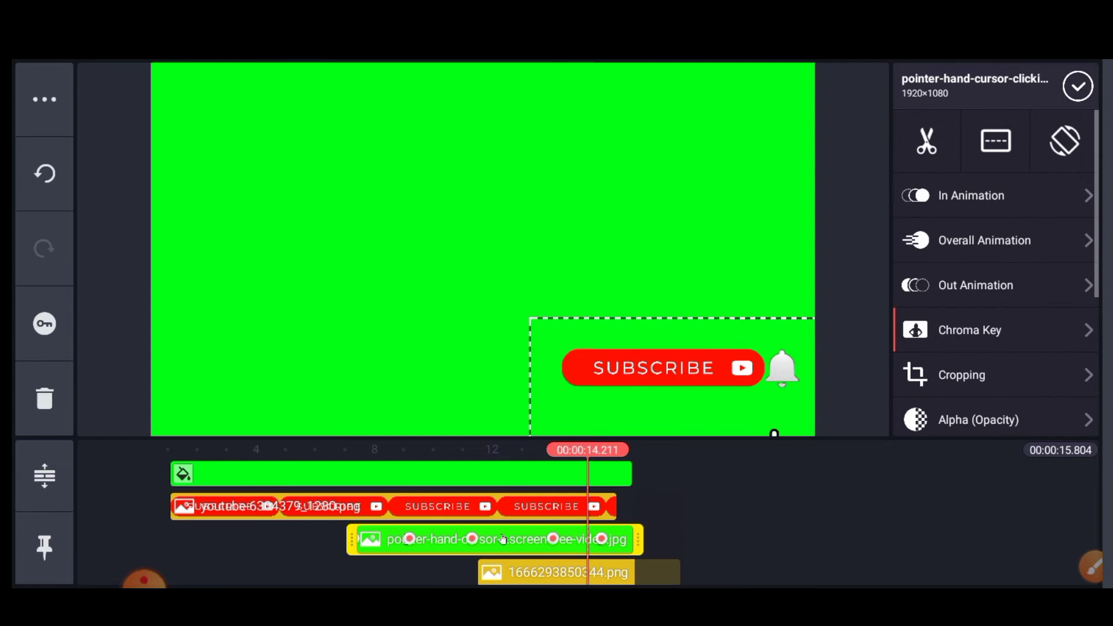
pyautogui.click(1078, 86)
pyautogui.click(556, 572)
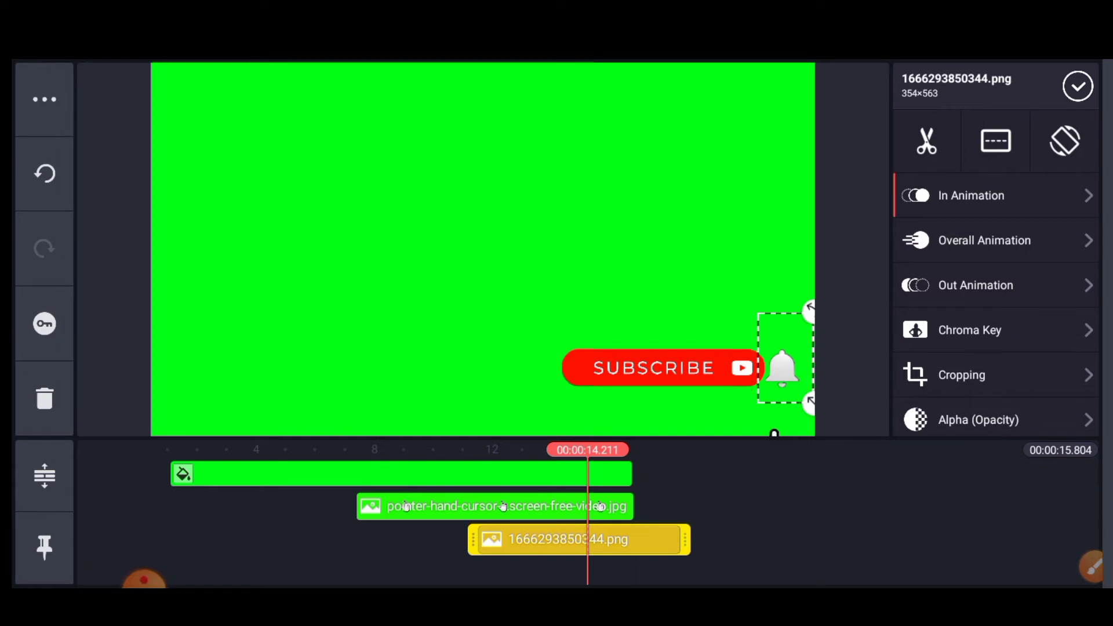
# - Try Blink Slow, then apply Flicker as the bell's overall animation
pyautogui.click(985, 240)
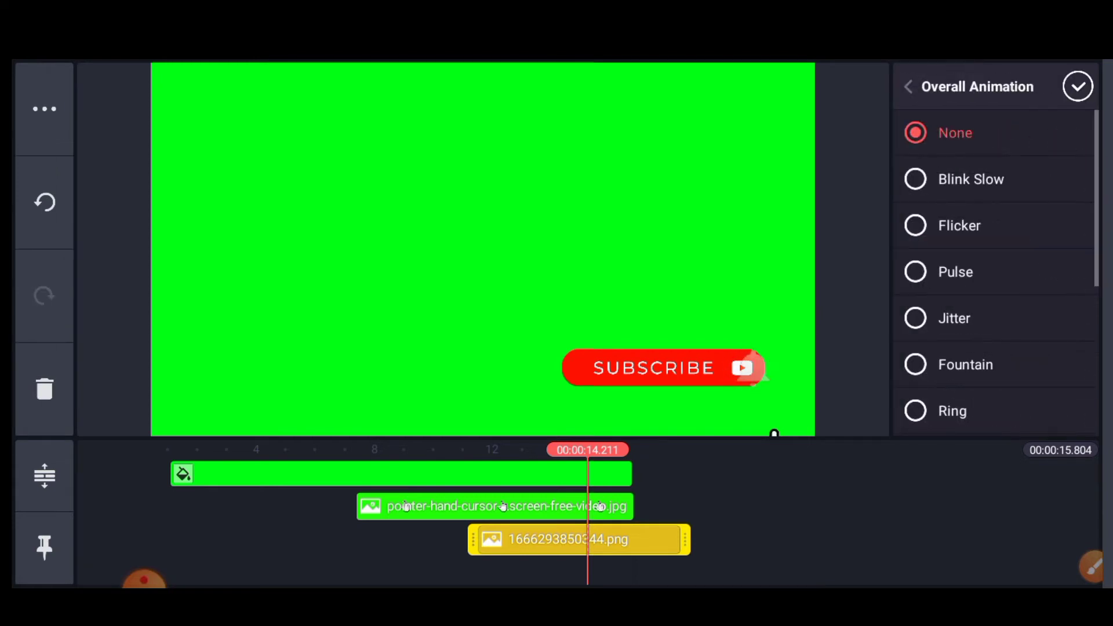
pyautogui.click(971, 179)
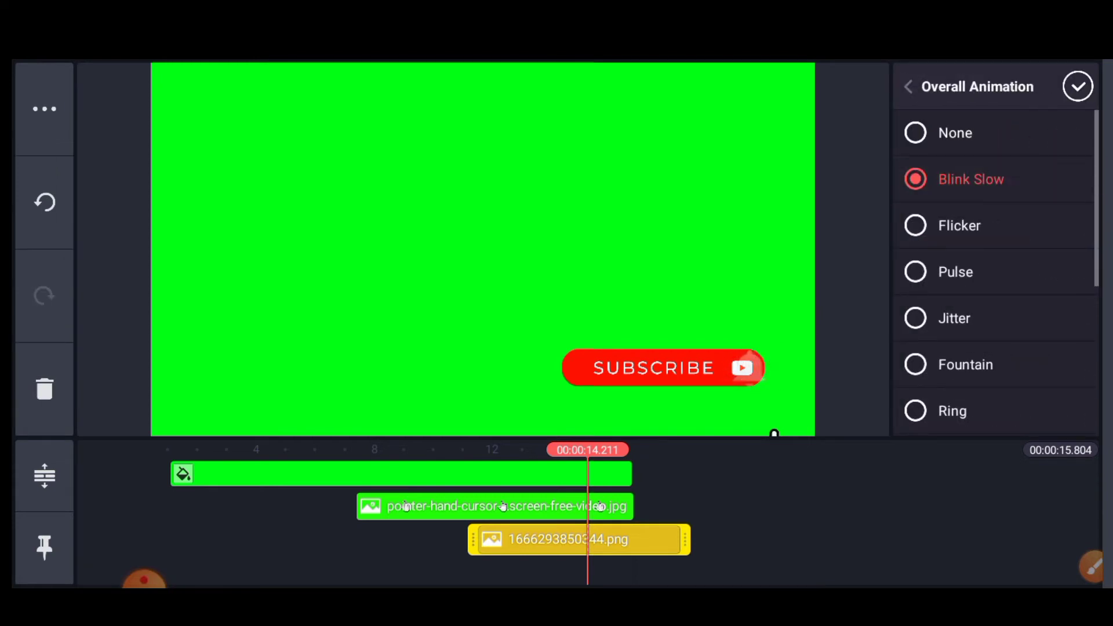
pyautogui.click(959, 226)
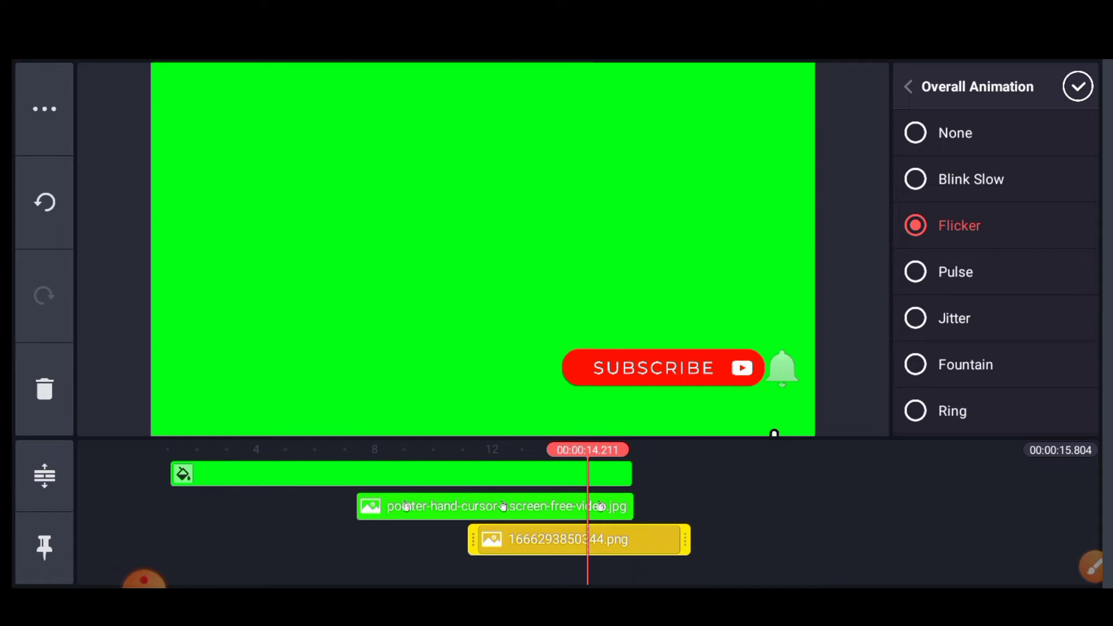
pyautogui.click(1077, 86)
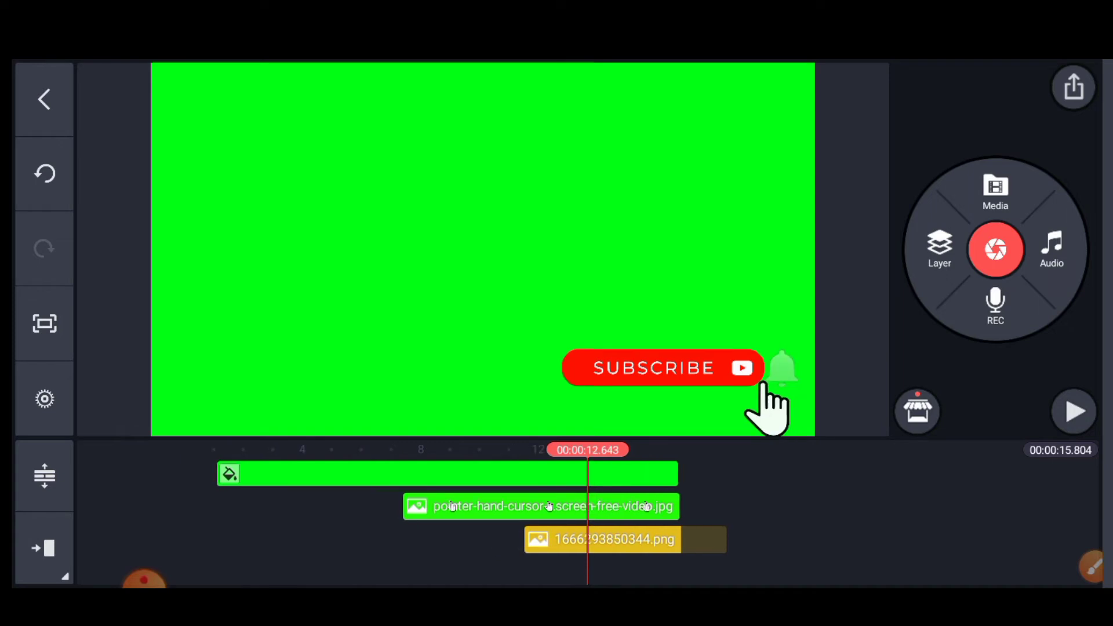
# - Split the bell clip at the playhead, around 13 seconds
pyautogui.click(591, 539)
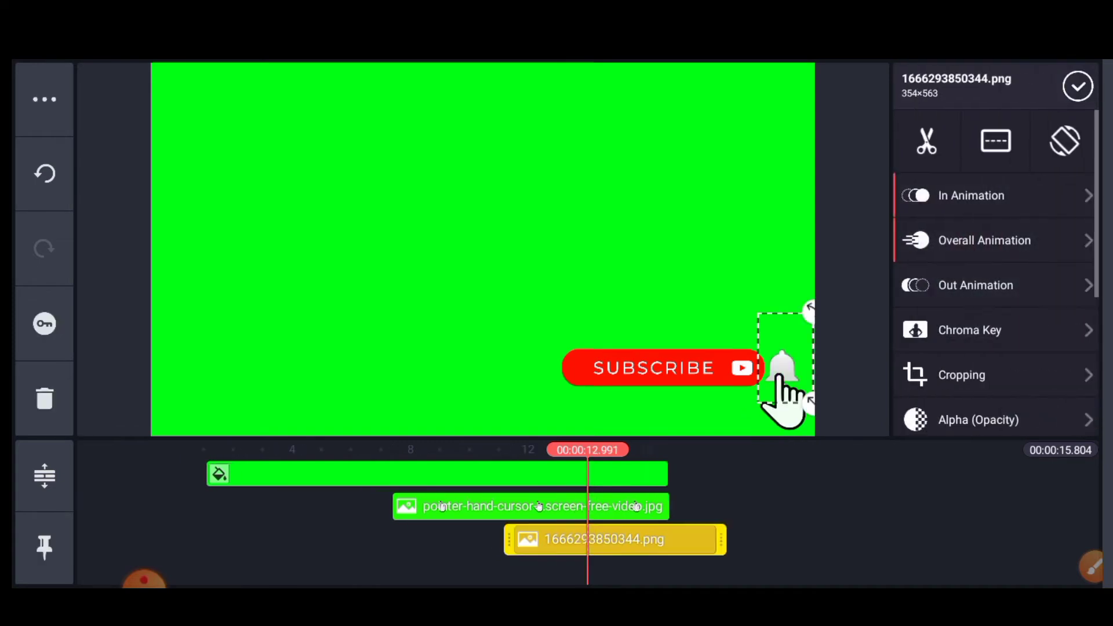
pyautogui.click(1092, 566)
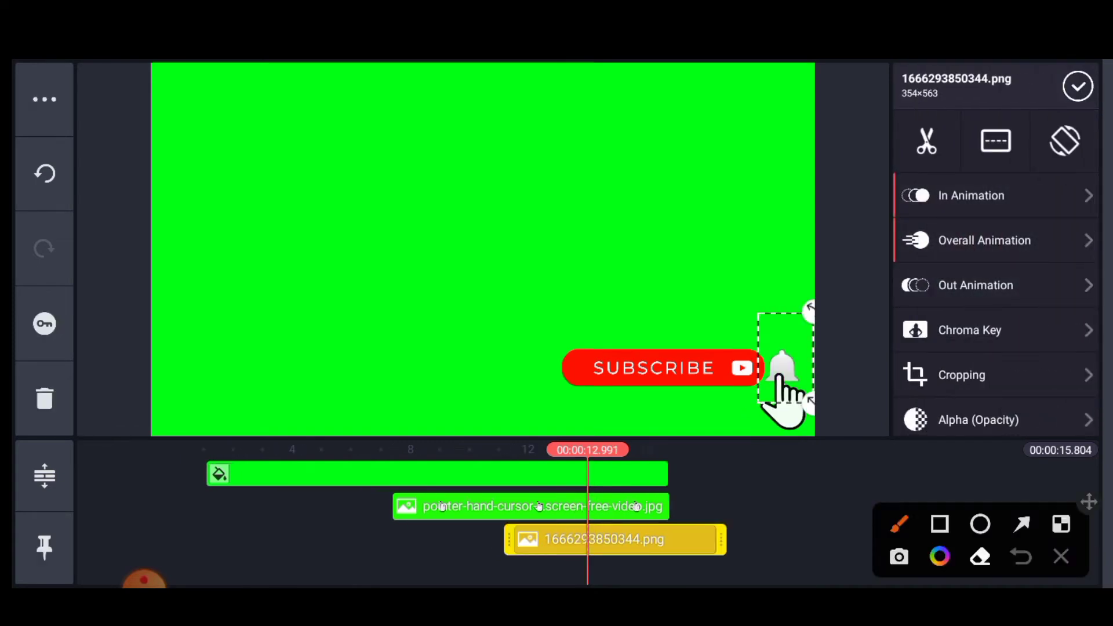
pyautogui.click(1061, 557)
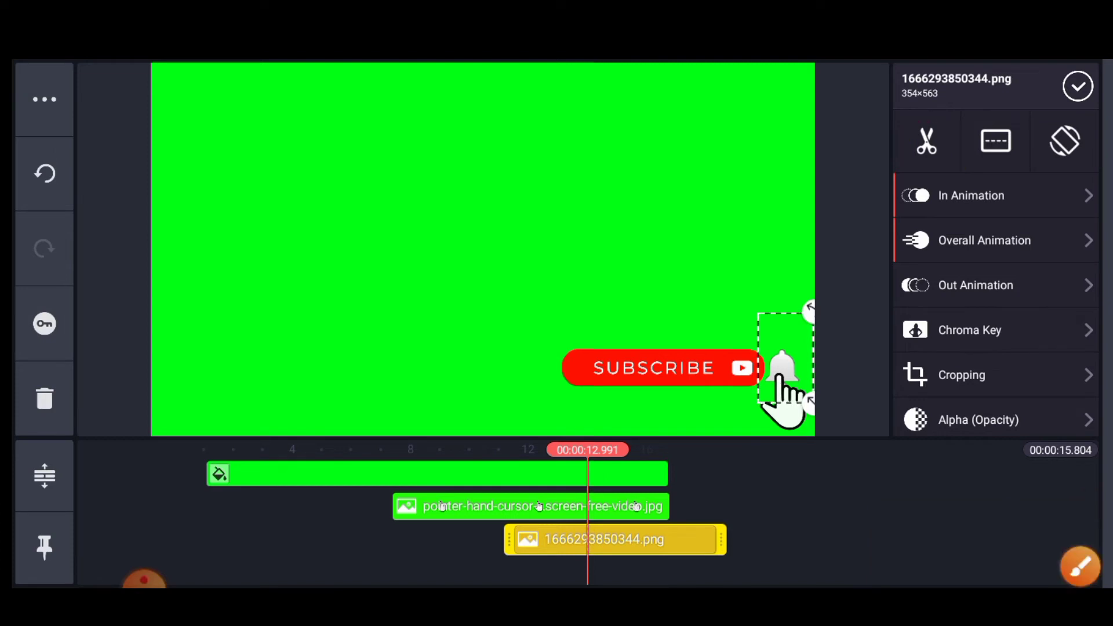
pyautogui.click(926, 141)
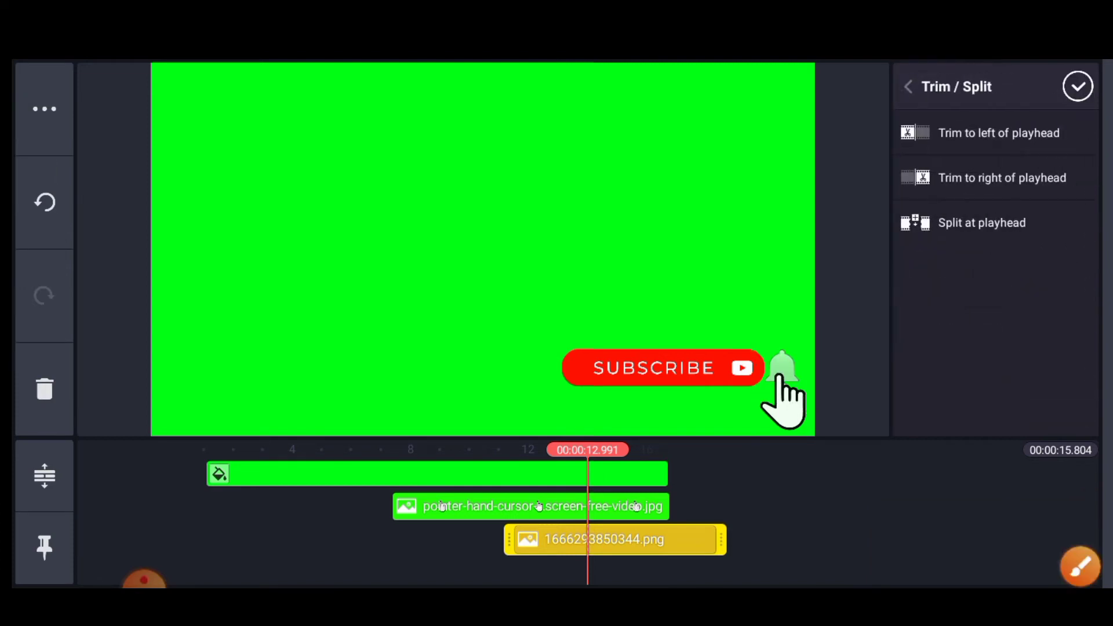
pyautogui.click(1081, 566)
pyautogui.moveTo(1020, 200)
pyautogui.mouseDown()
pyautogui.moveTo(986, 203)
pyautogui.moveTo(1055, 220)
pyautogui.mouseUp()
pyautogui.click(1061, 557)
pyautogui.click(981, 223)
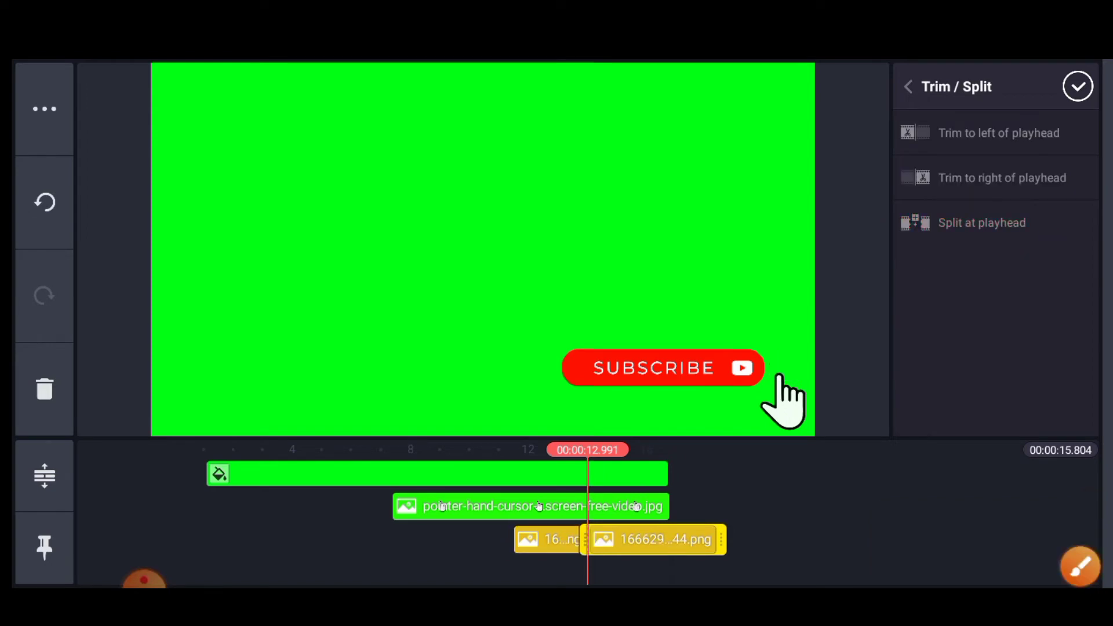
pyautogui.press('Escape')
pyautogui.moveTo(440, 475); pyautogui.dragTo(406, 475)
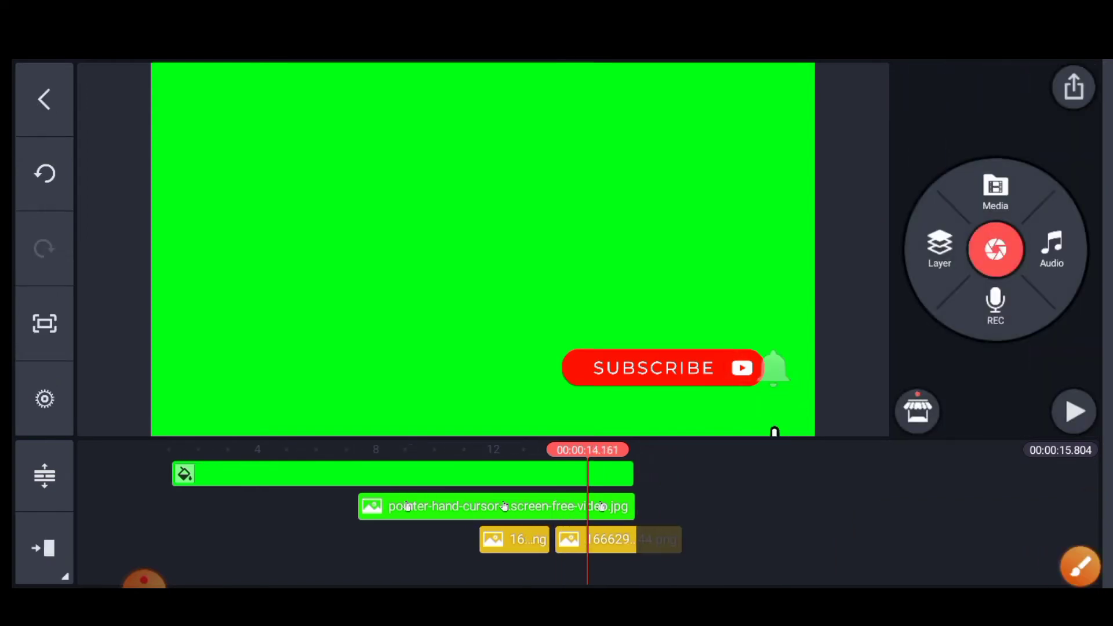
pyautogui.click(620, 539)
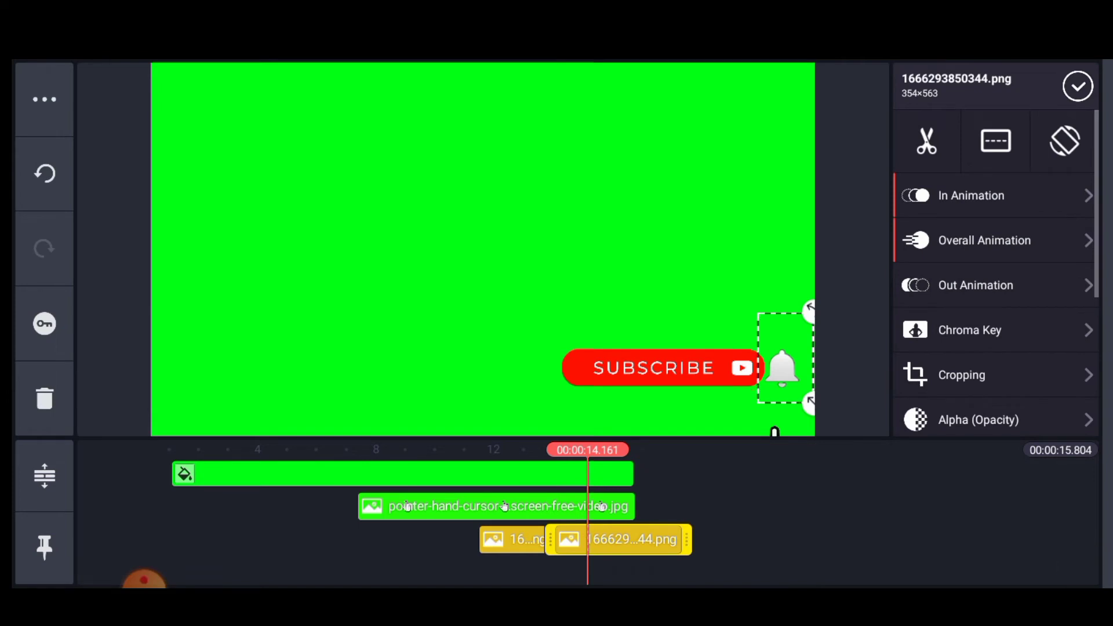
pyautogui.hotkey('ctrl', 'shift', 'd')
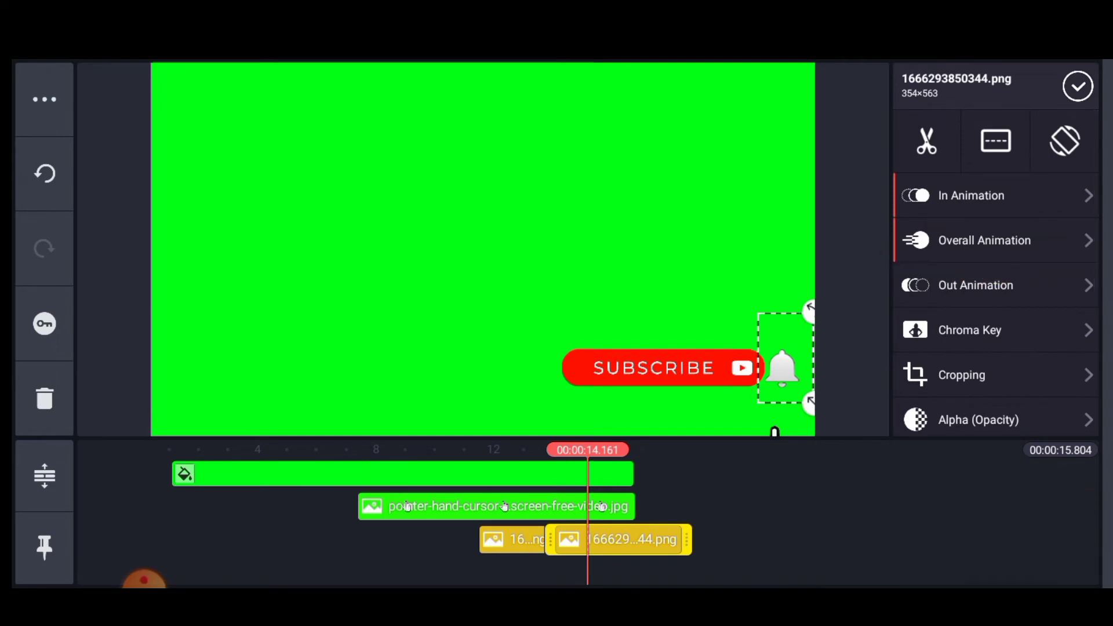
pyautogui.click(984, 240)
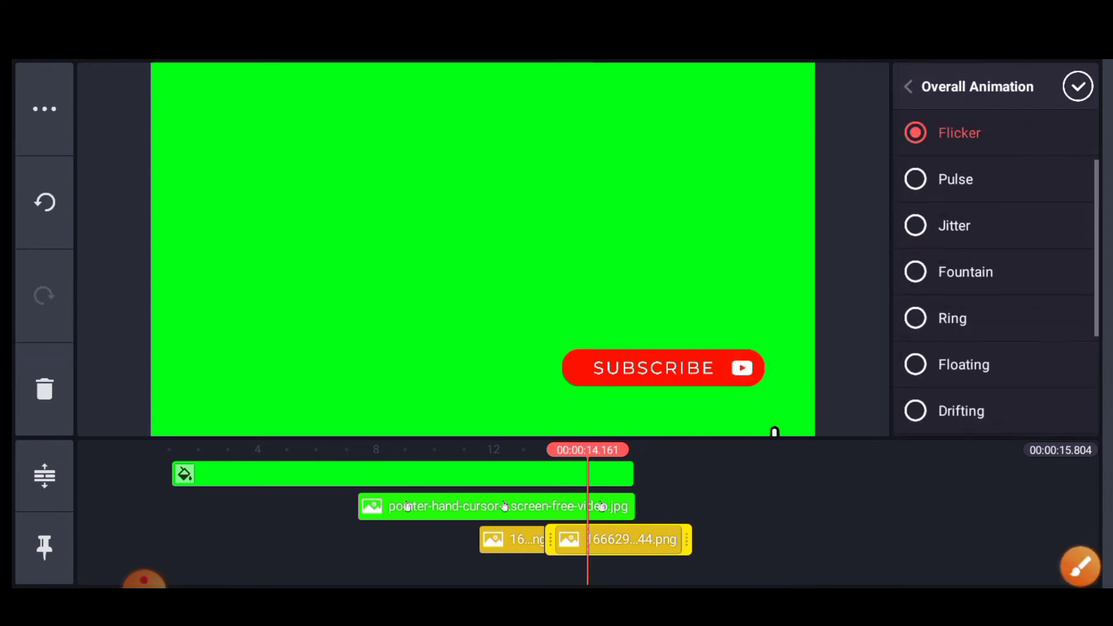
pyautogui.click(953, 226)
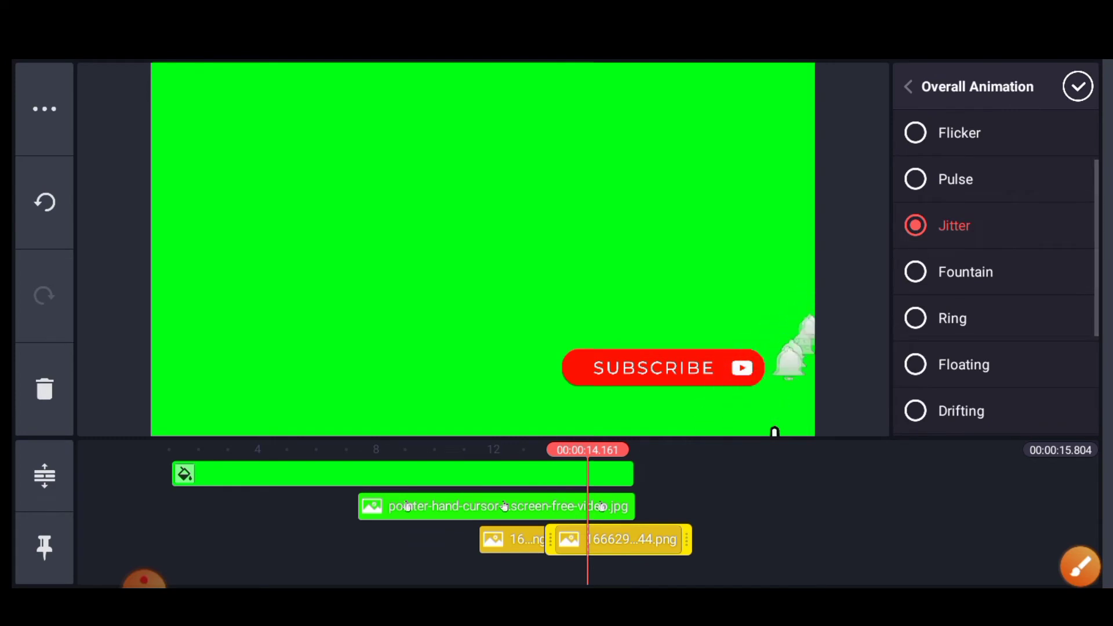
pyautogui.click(955, 179)
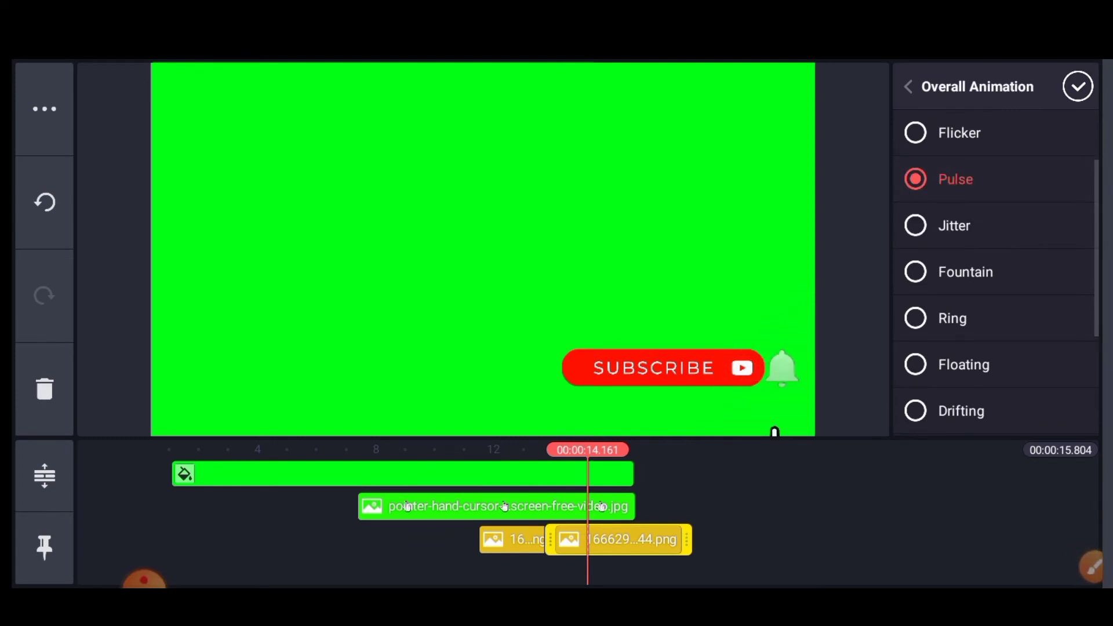
pyautogui.click(965, 272)
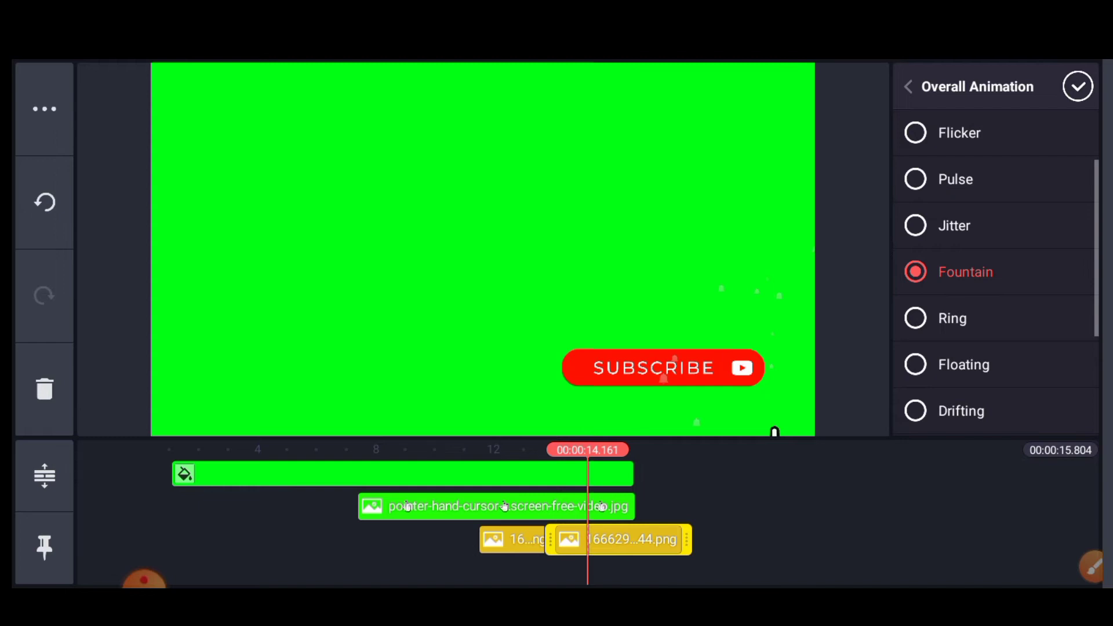
pyautogui.click(953, 225)
pyautogui.click(960, 133)
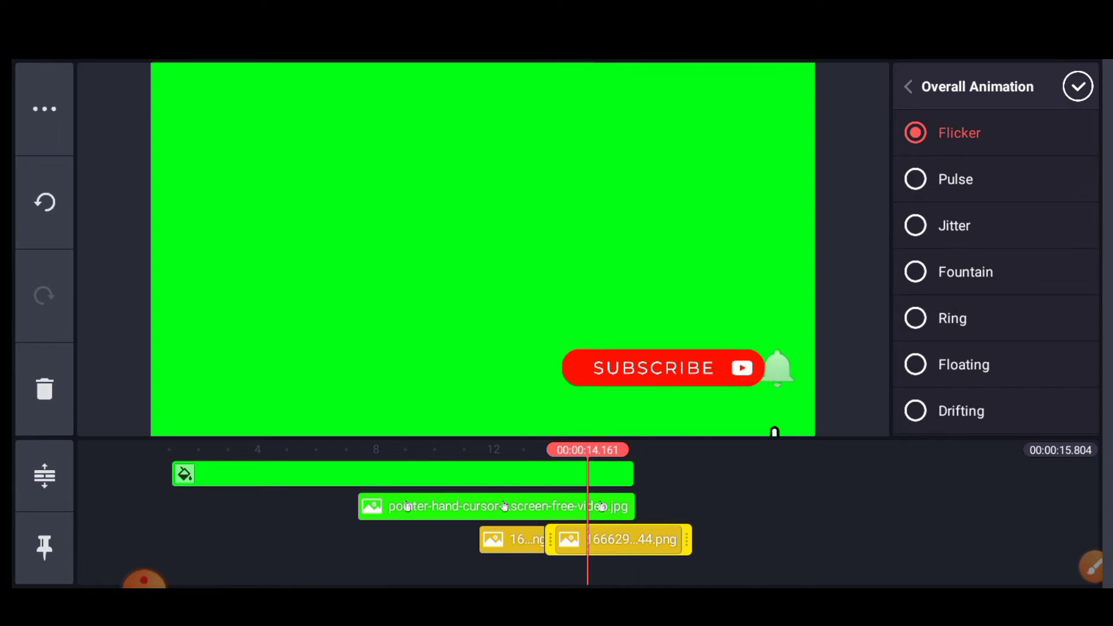
pyautogui.click(1077, 86)
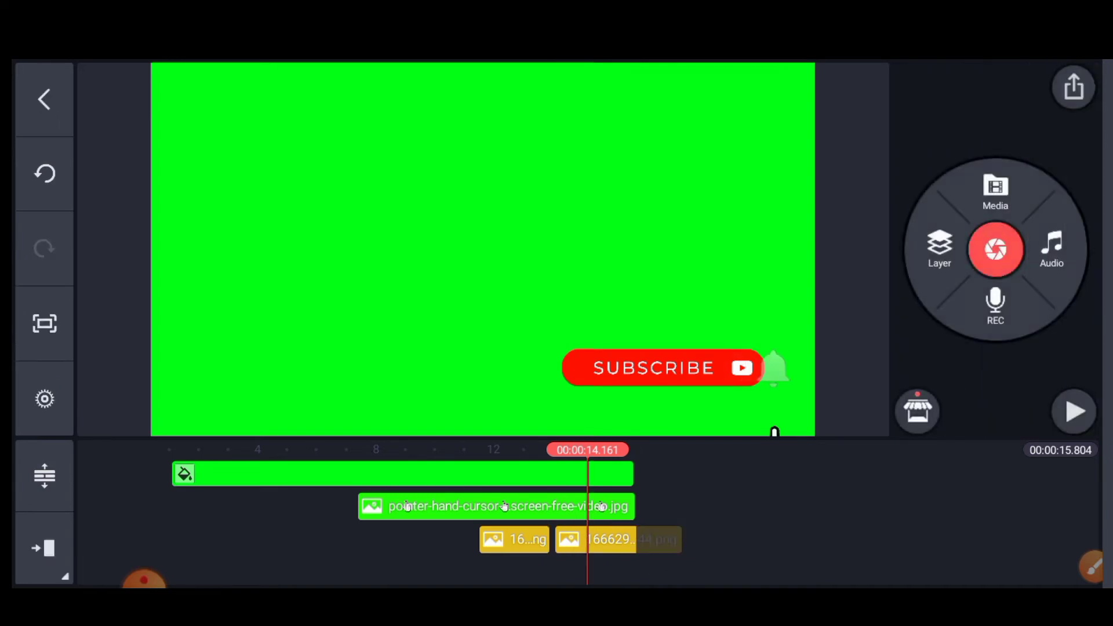
# - Preview the animation twice, rewinding the playhead to about 8 seconds
pyautogui.moveTo(522, 574); pyautogui.dragTo(636, 574)
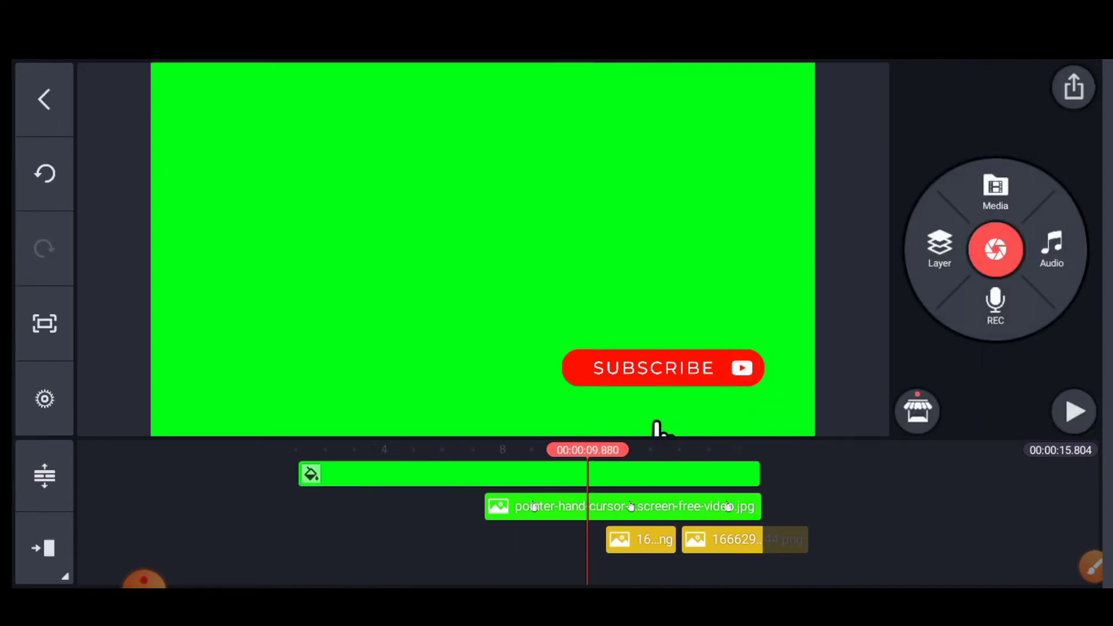
pyautogui.click(1073, 411)
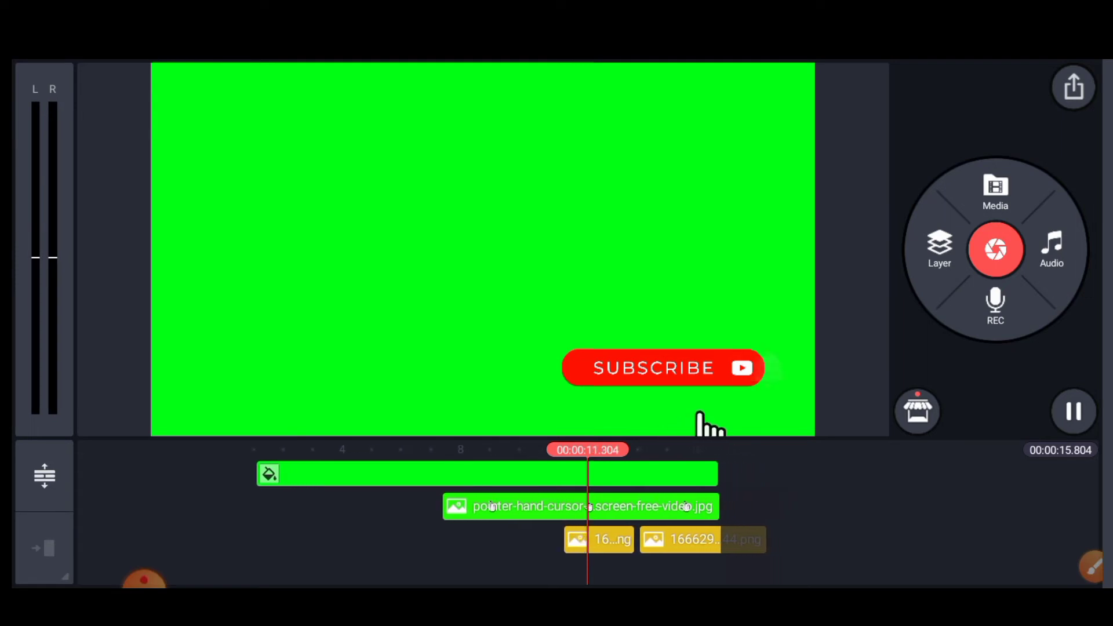
pyautogui.moveTo(522, 574); pyautogui.dragTo(588, 574)
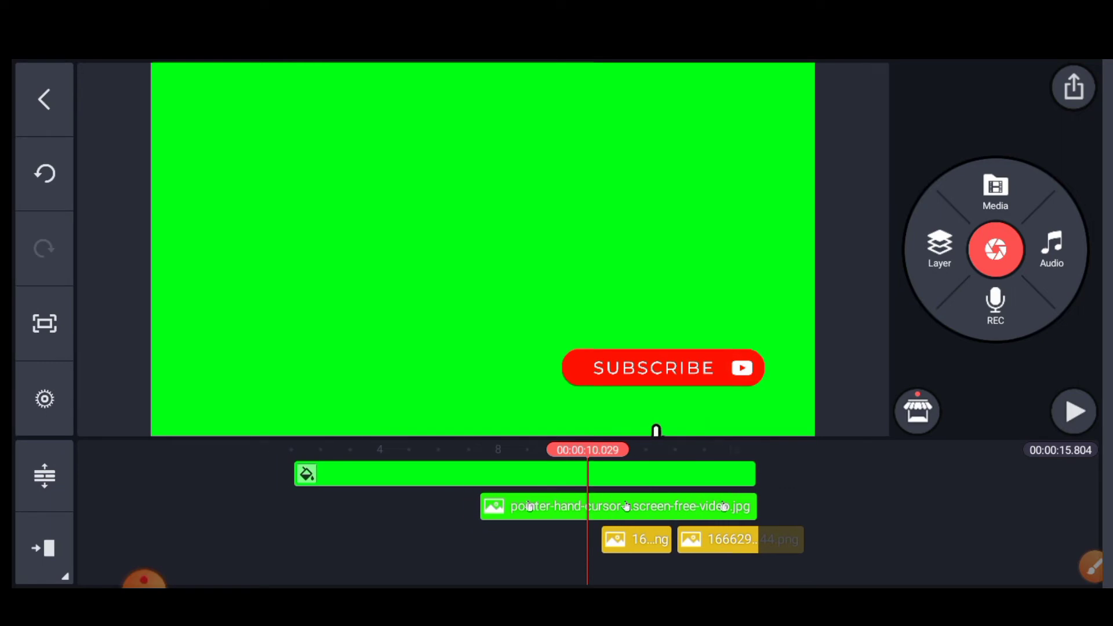
pyautogui.click(1074, 411)
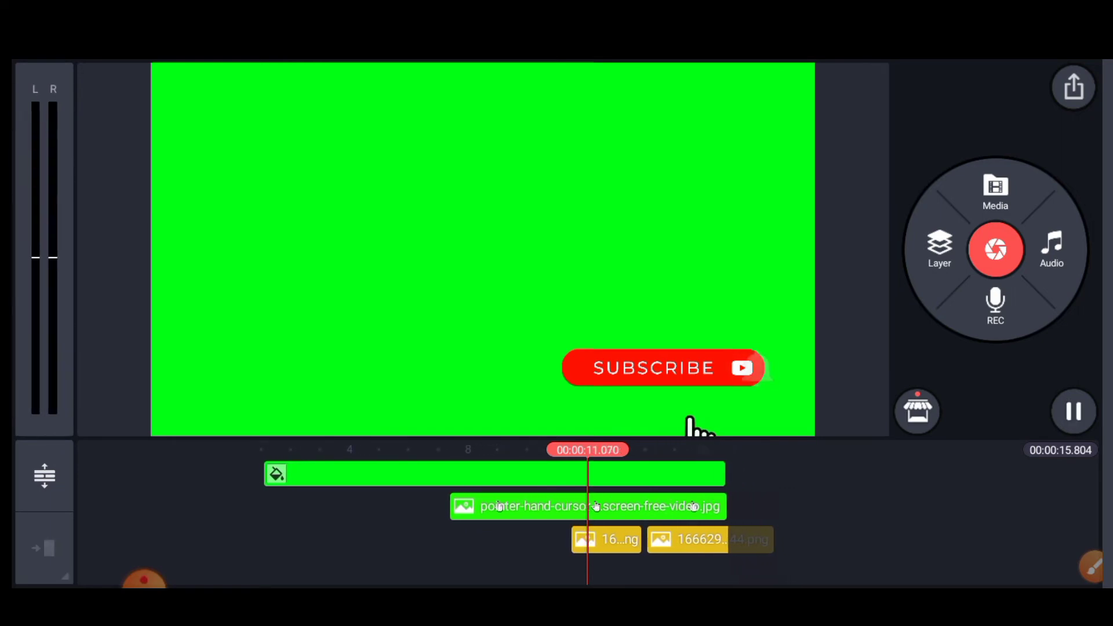
pyautogui.moveTo(521, 573); pyautogui.dragTo(602, 574)
# - Preview 'I Feel It All So Deeply' in the Songs list and add it to the timeline as an audio track
pyautogui.click(1052, 249)
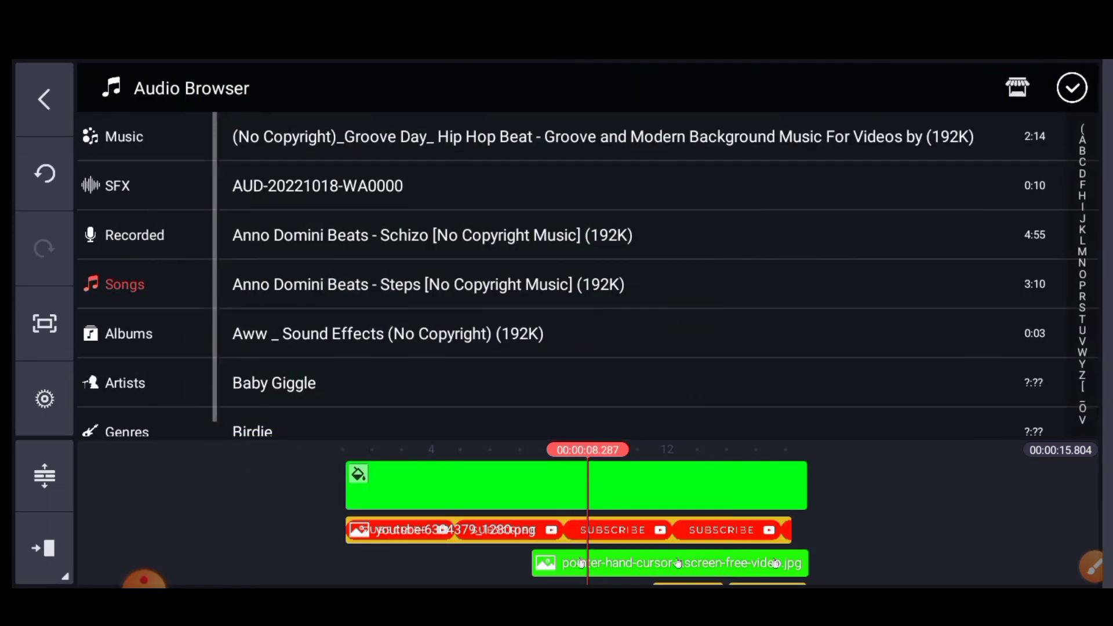
pyautogui.scroll(-1, 637, 261)
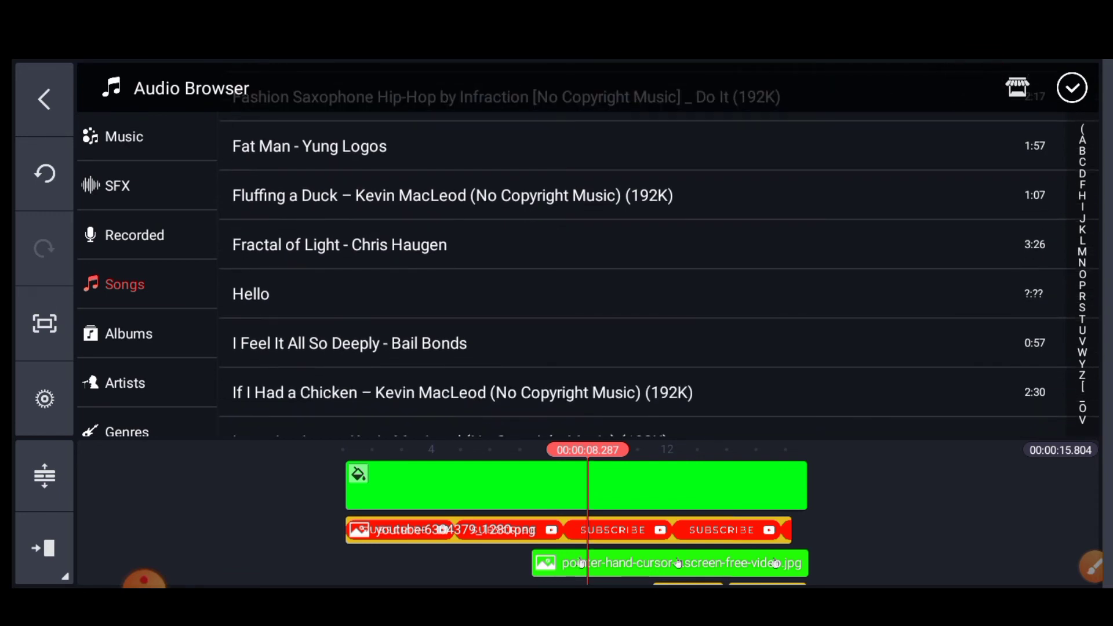
pyautogui.scroll(-1, 638, 261)
pyautogui.click(348, 304)
pyautogui.scroll(-2, 637, 261)
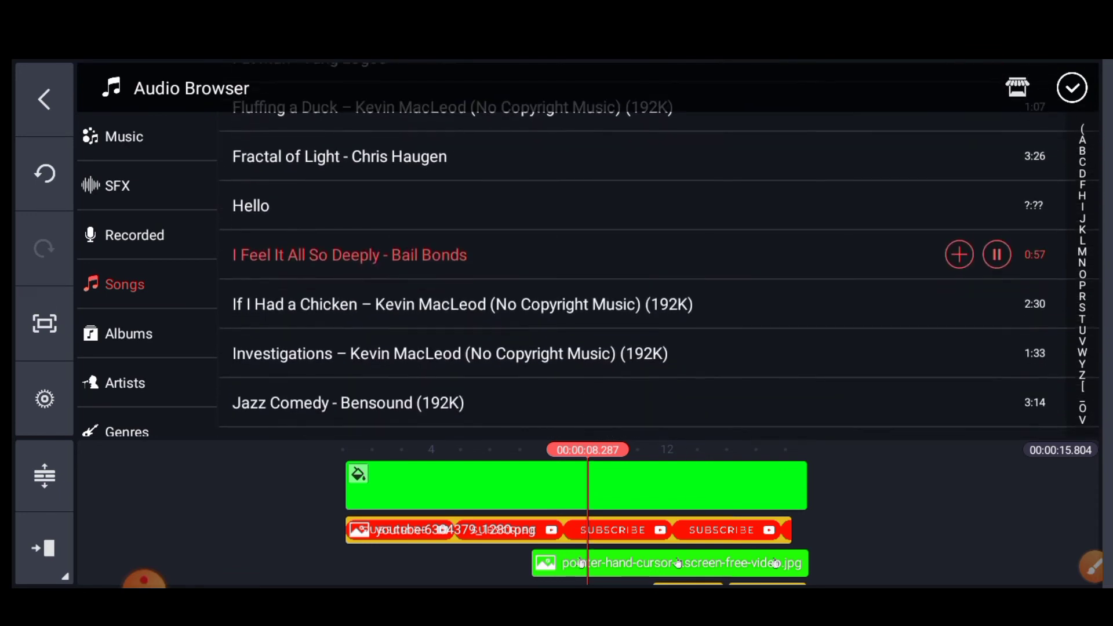
pyautogui.click(1092, 566)
pyautogui.moveTo(929, 186); pyautogui.dragTo(952, 189)
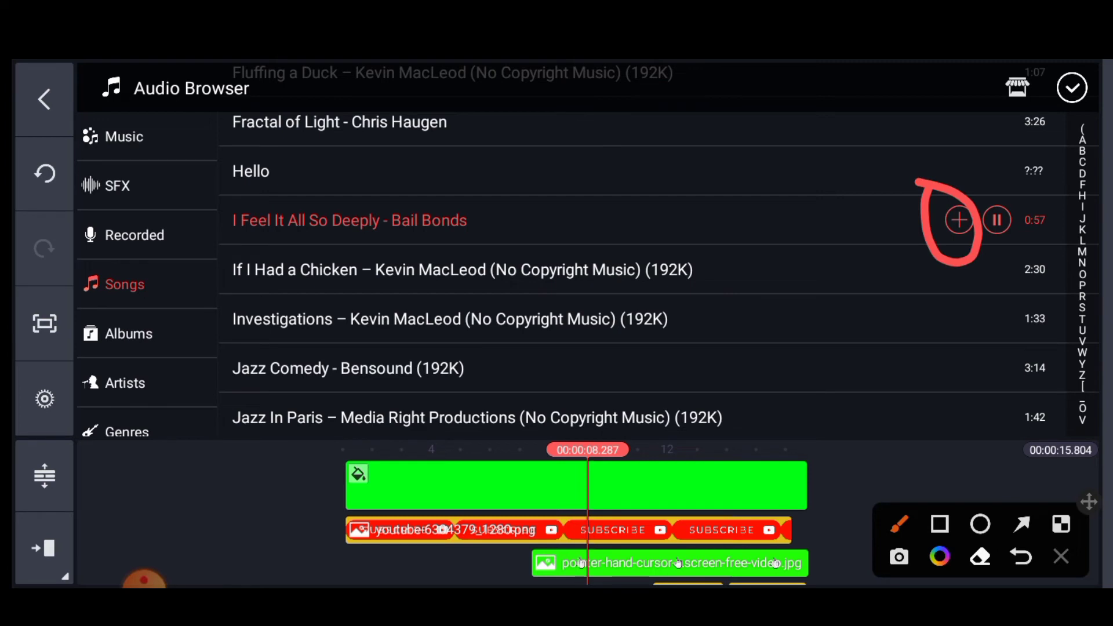
pyautogui.click(1062, 557)
pyautogui.click(959, 220)
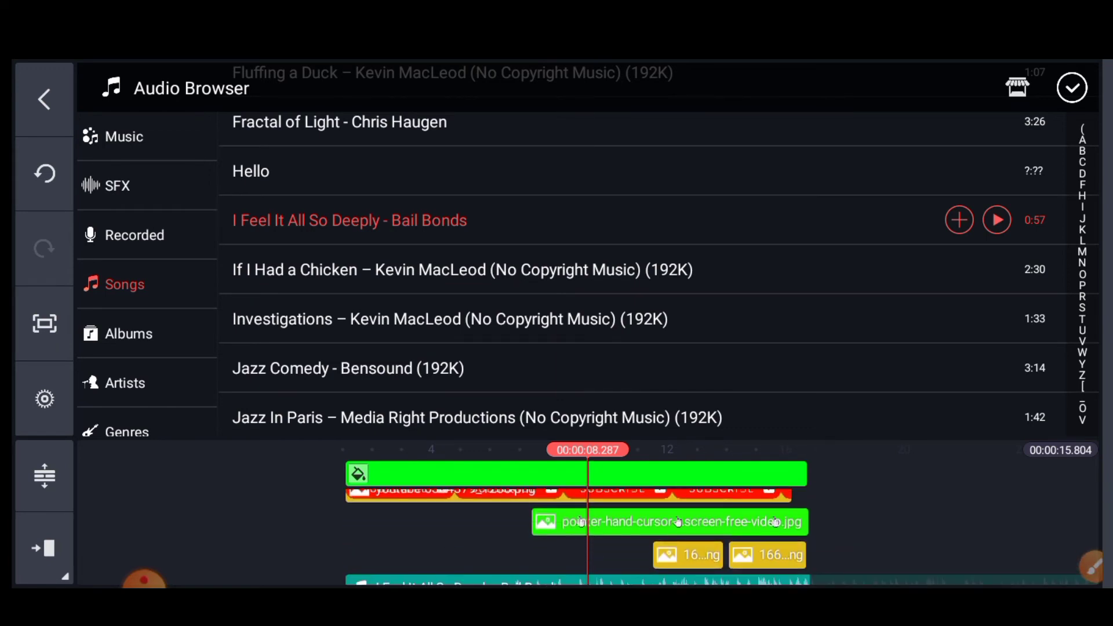
pyautogui.click(1092, 566)
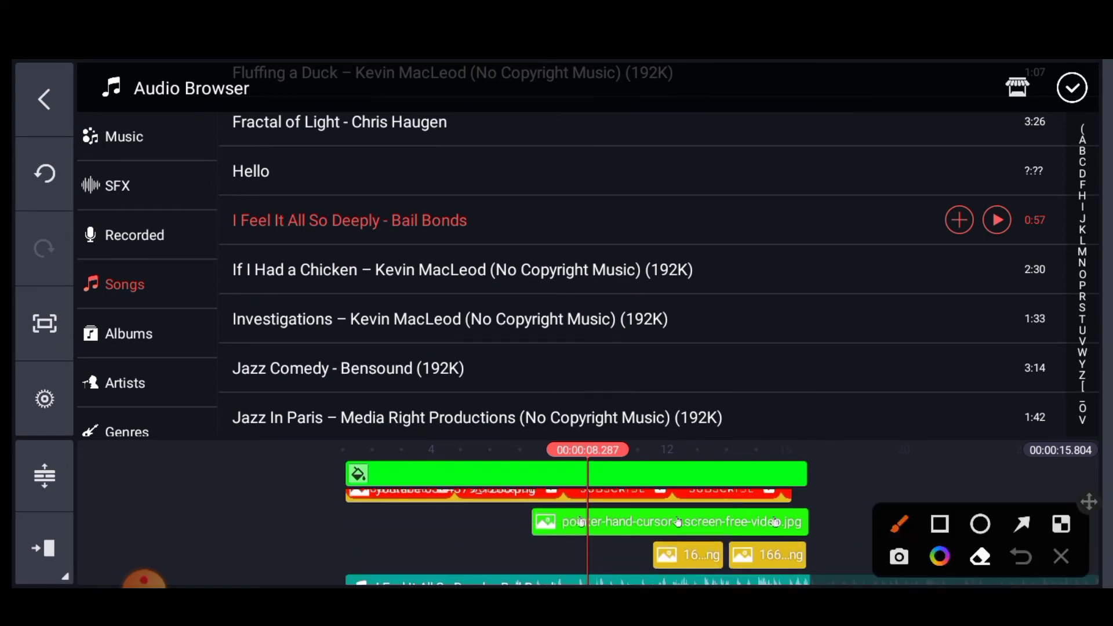
# - In SFX > Click, preview Click 4, 3 and 2, then add Click 2 at the playhead
pyautogui.click(113, 185)
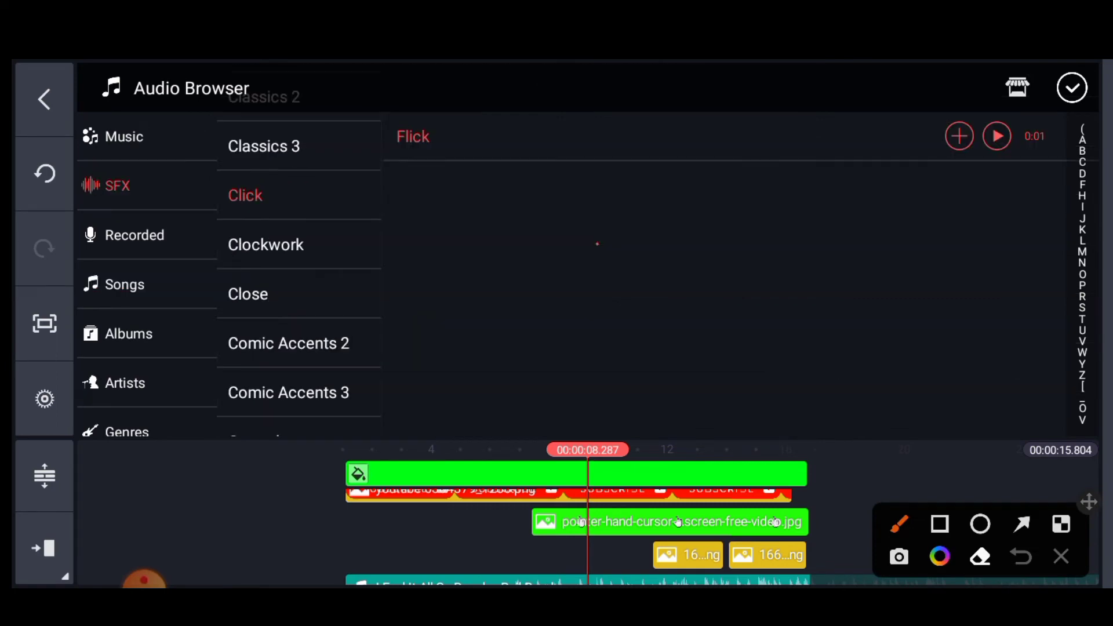
pyautogui.moveTo(289, 169); pyautogui.dragTo(270, 233)
pyautogui.click(1061, 557)
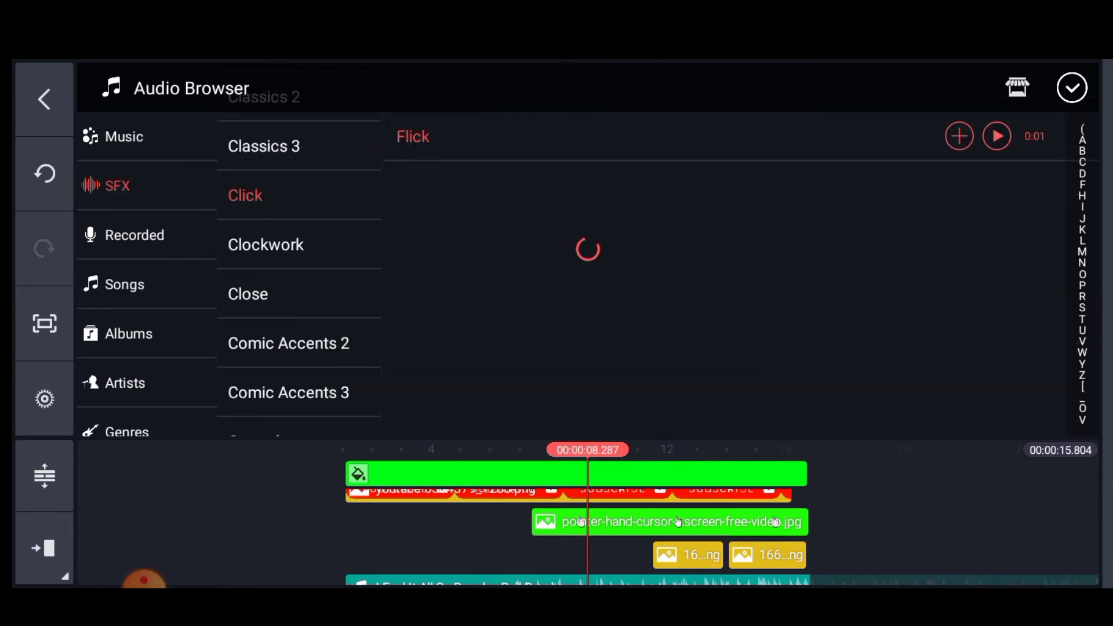
pyautogui.click(420, 284)
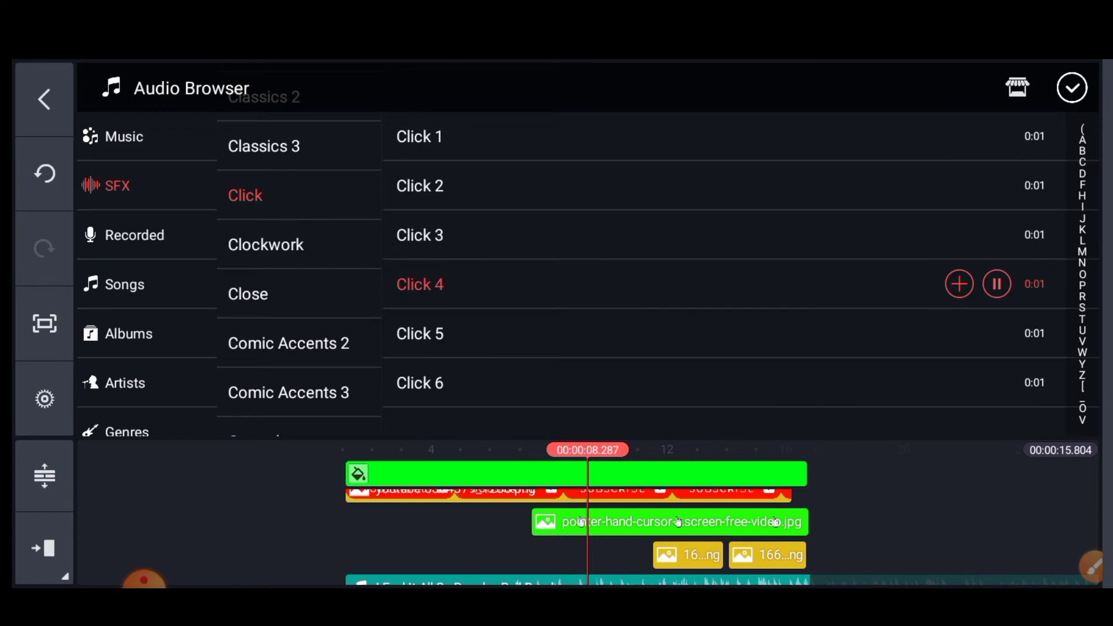
pyautogui.click(420, 235)
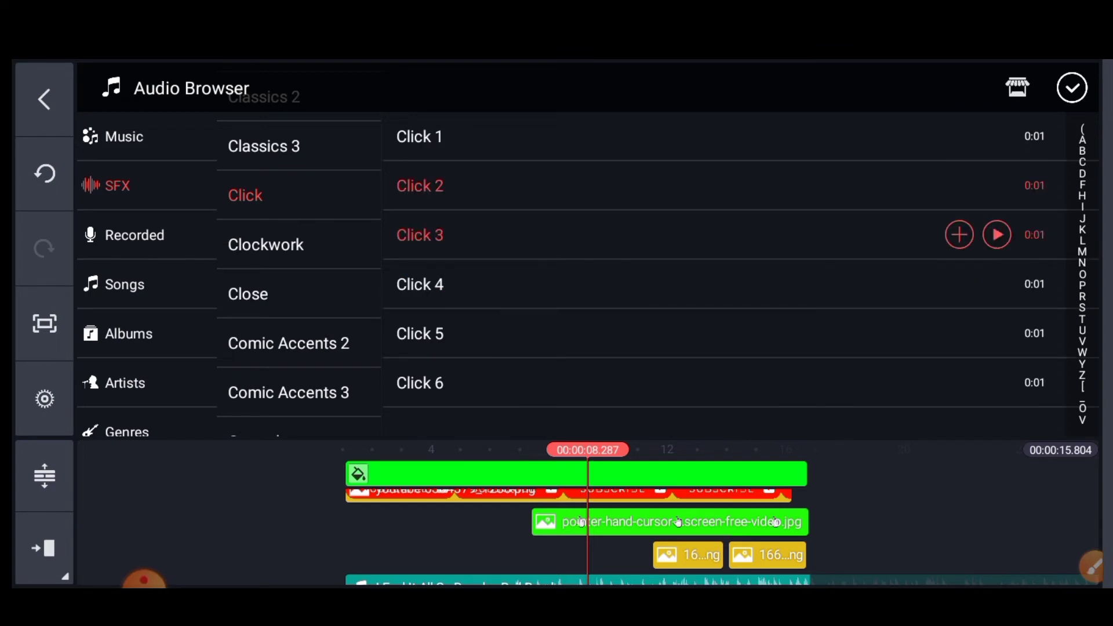
pyautogui.click(419, 185)
pyautogui.click(959, 185)
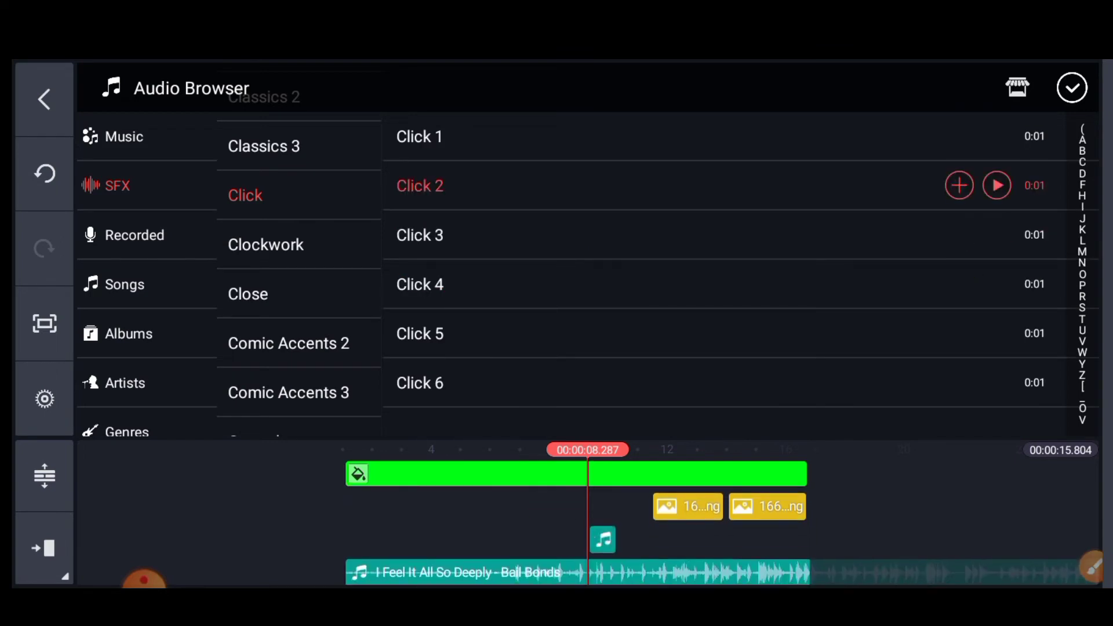
# - Close the sound browser and check the new Click 2 clip near eight seconds
pyautogui.click(1072, 87)
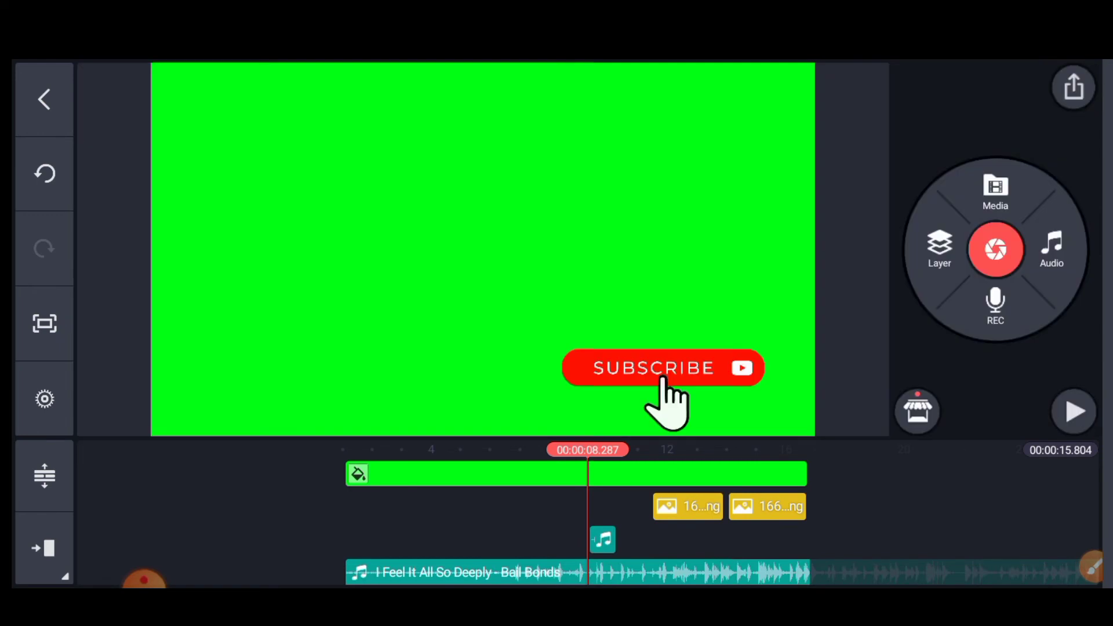
pyautogui.click(603, 540)
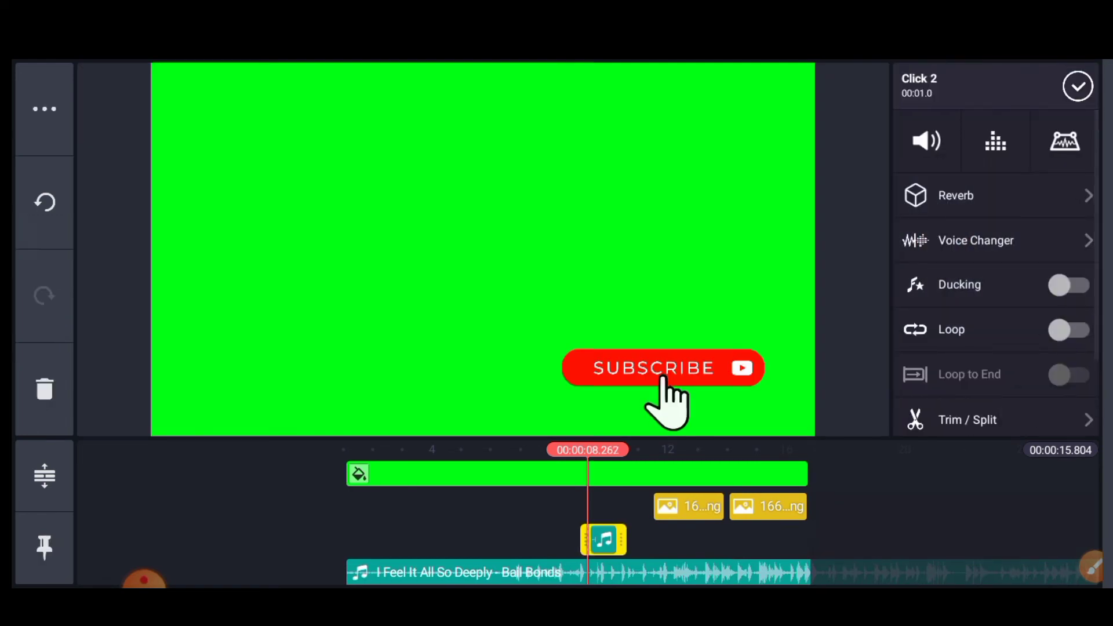
pyautogui.click(1078, 86)
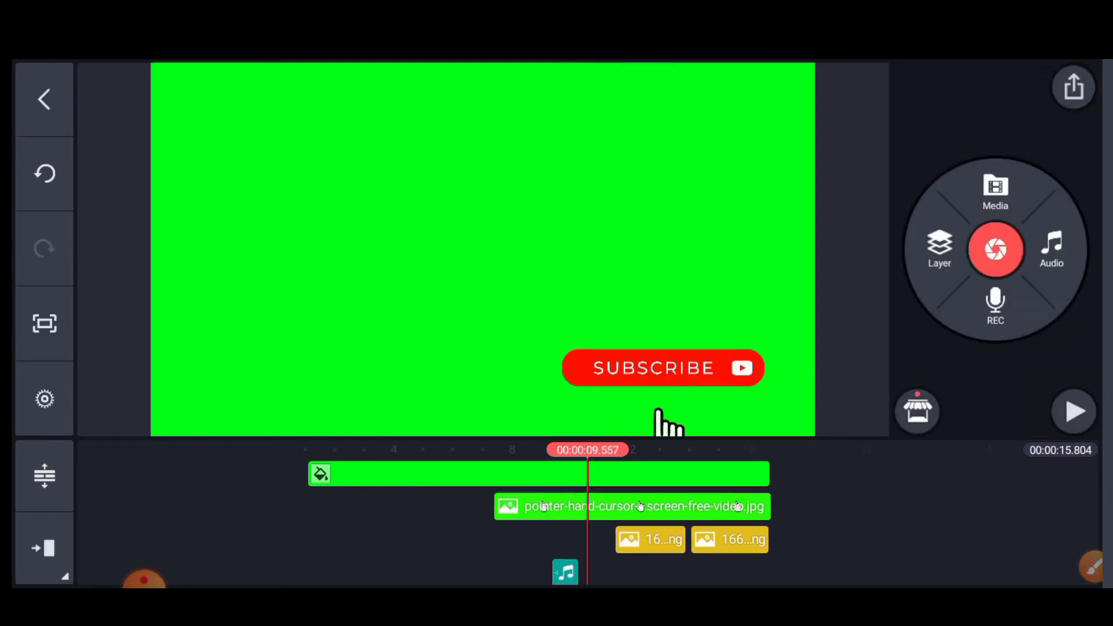
pyautogui.hscroll(-3, 619, 516)
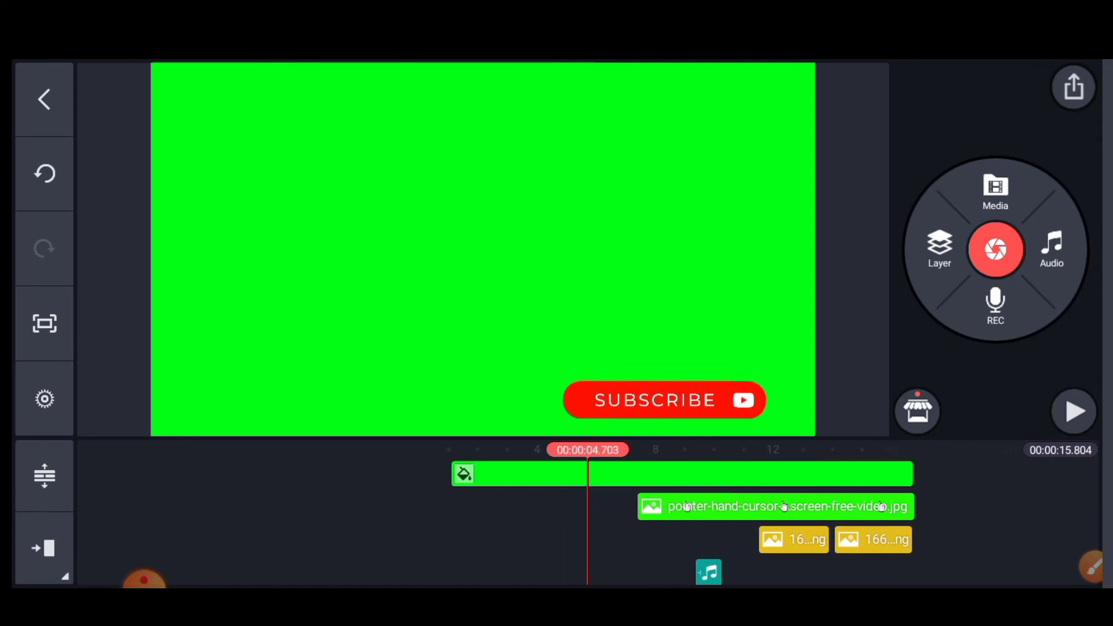
pyautogui.hscroll(3, 619, 516)
pyautogui.hscroll(1, 597, 516)
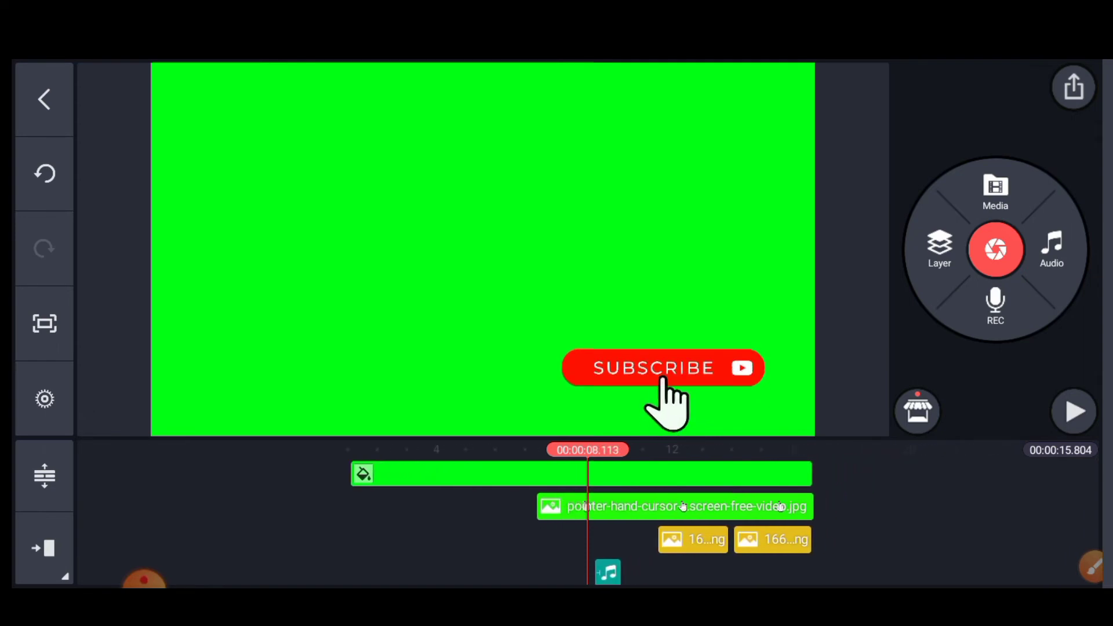
pyautogui.hscroll(-1, 619, 516)
pyautogui.hscroll(-1, 619, 516)
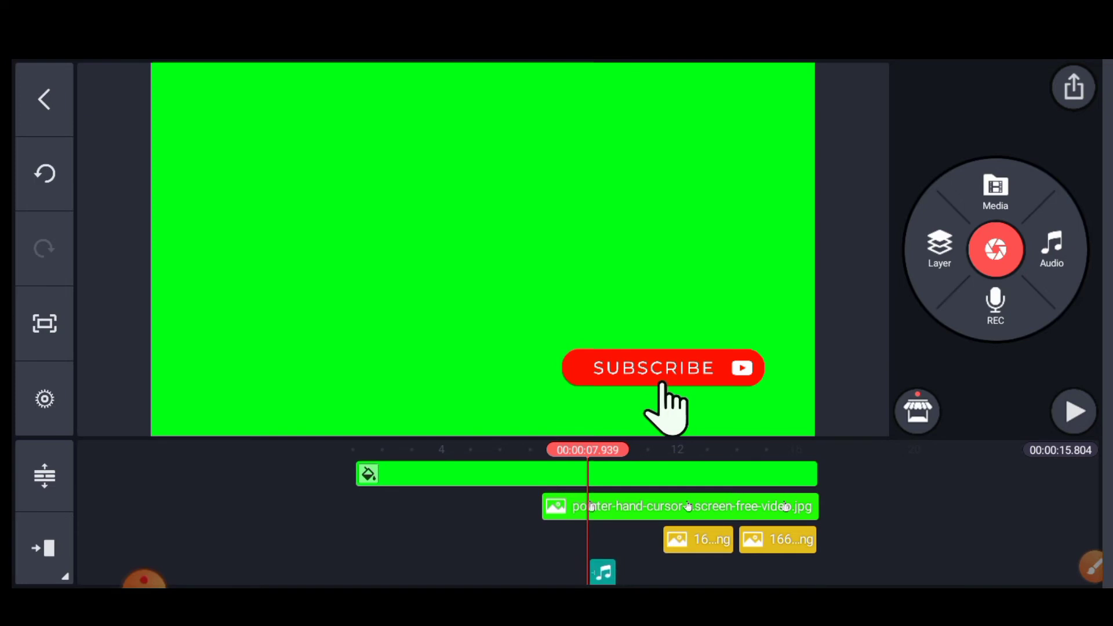
pyautogui.scroll(-1, 589, 522)
pyautogui.hscroll(-1, 588, 522)
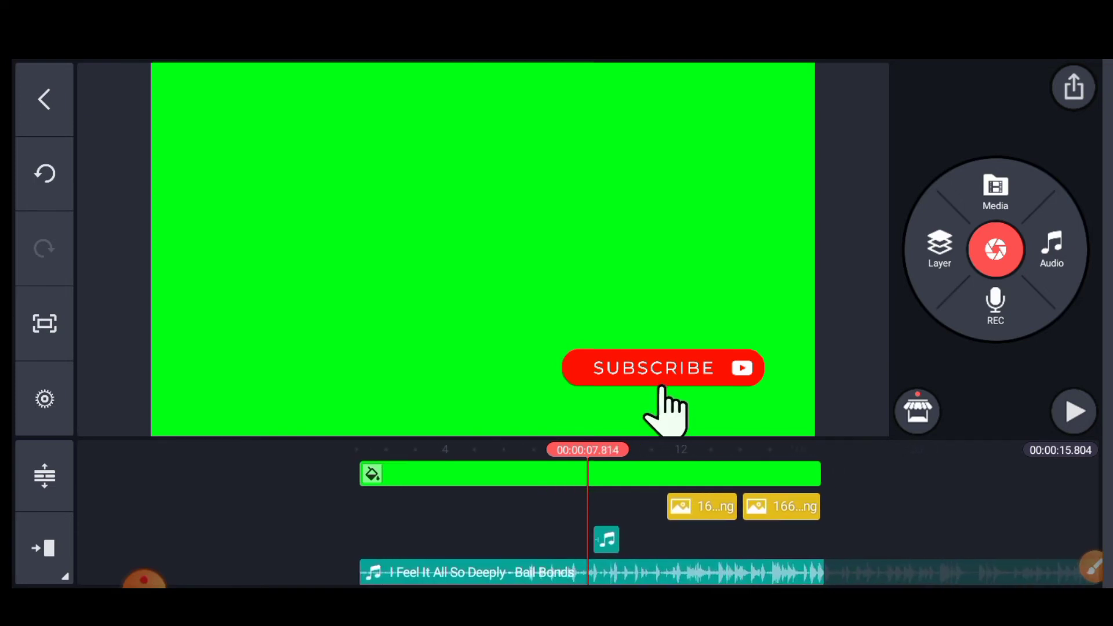
# - Duplicate the Click 2 sound clip from its extra options menu
pyautogui.click(606, 540)
pyautogui.click(1092, 566)
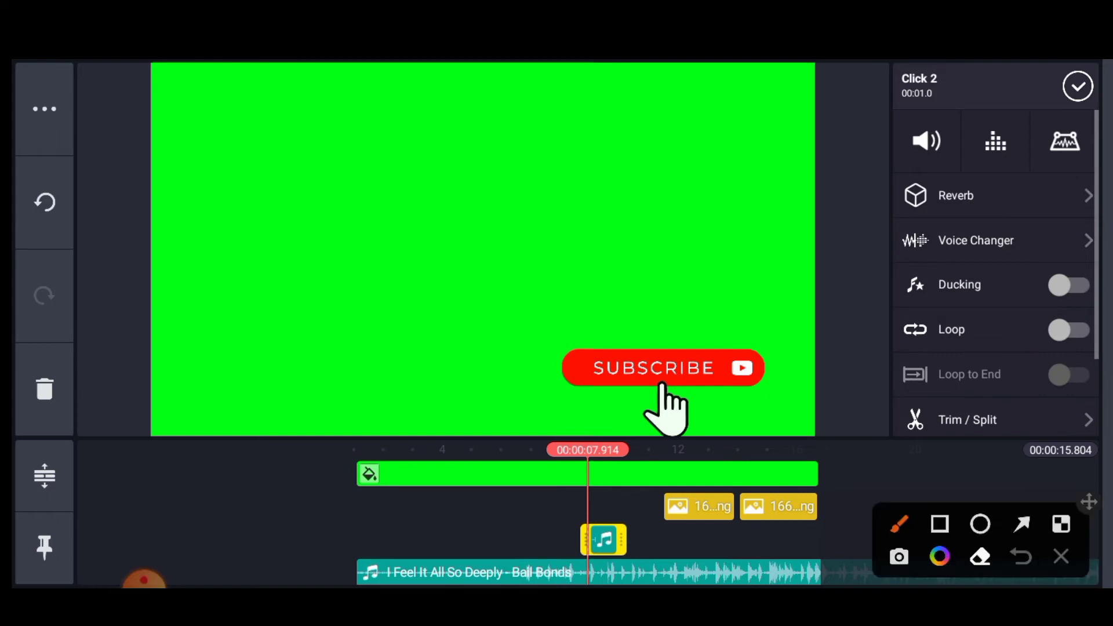
pyautogui.moveTo(41, 87)
pyautogui.mouseDown()
pyautogui.moveTo(101, 91)
pyautogui.moveTo(106, 110)
pyautogui.mouseUp()
pyautogui.click(1061, 556)
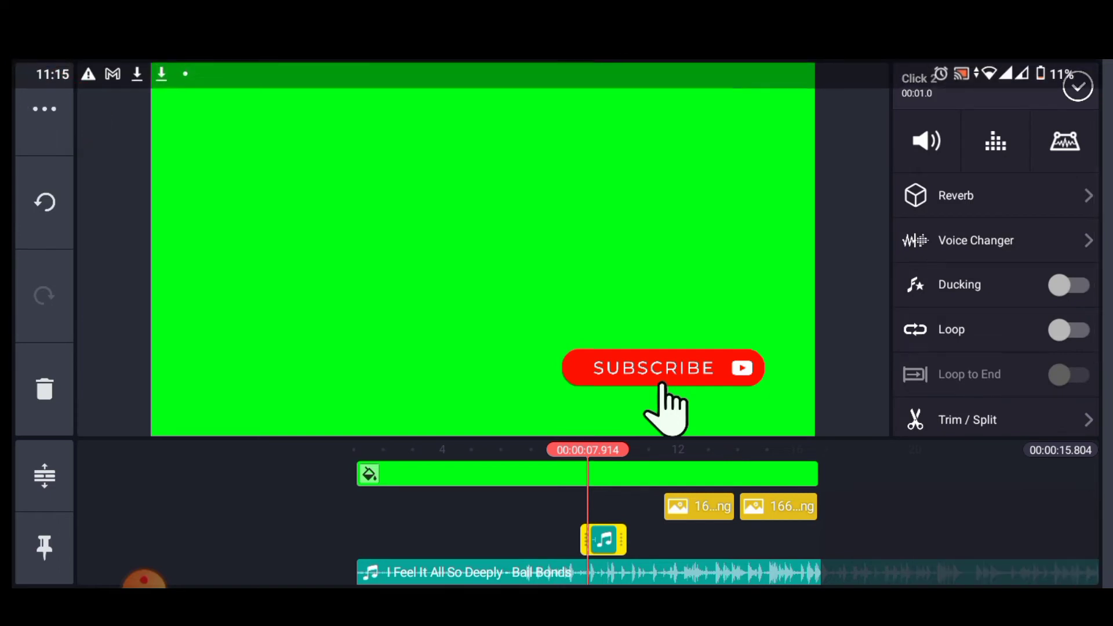
pyautogui.click(45, 108)
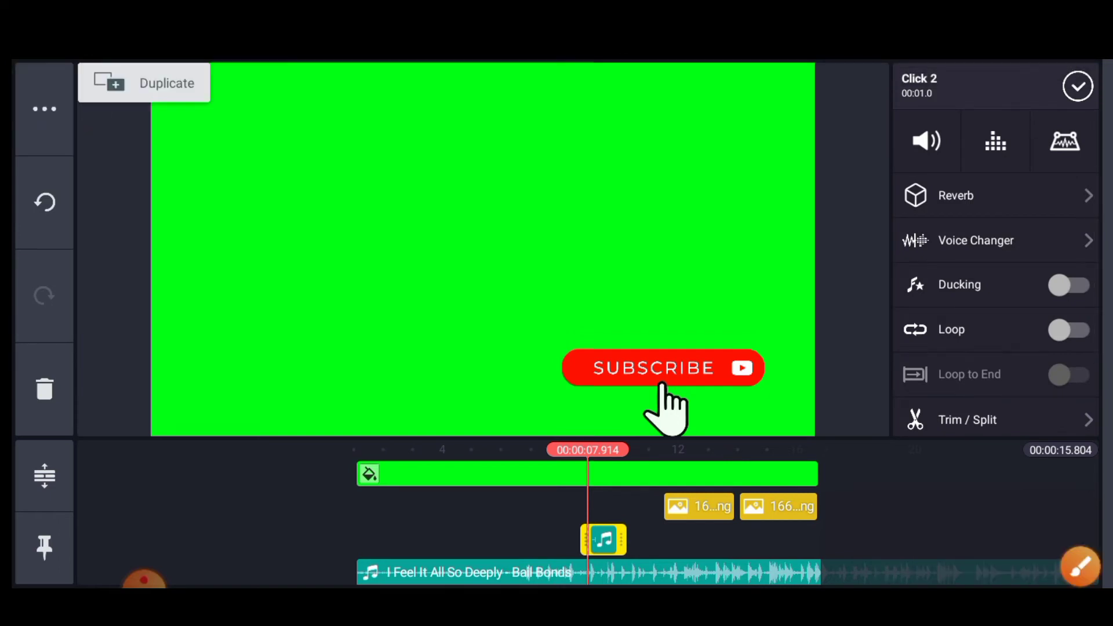
pyautogui.click(144, 83)
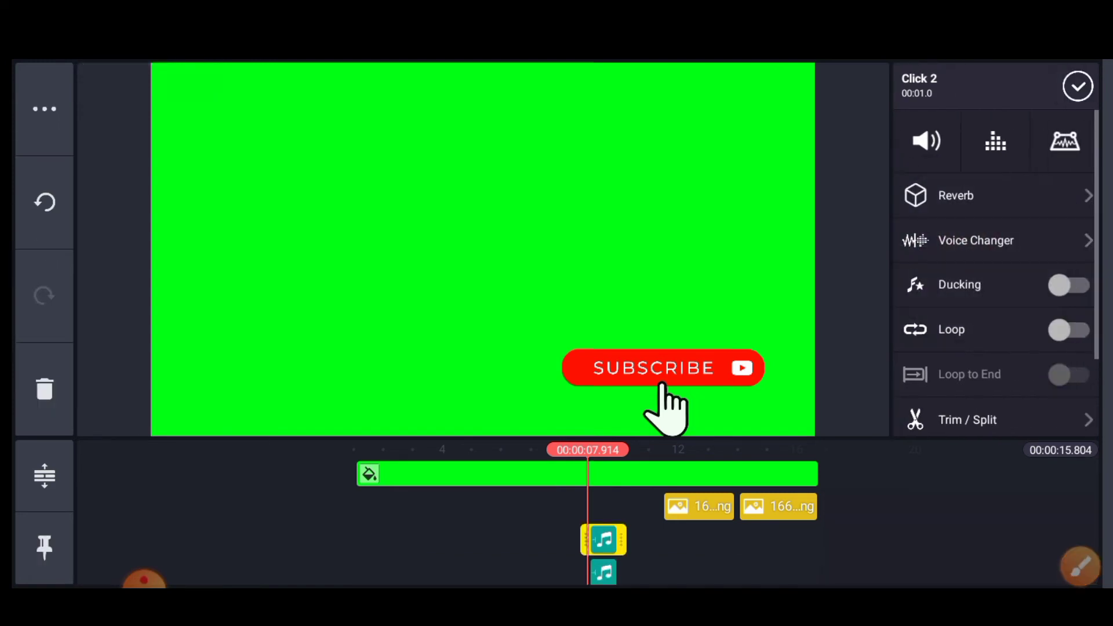
# - Move the duplicate click to about 13.4 s for the bell tap and play back to check timing
pyautogui.click(1078, 86)
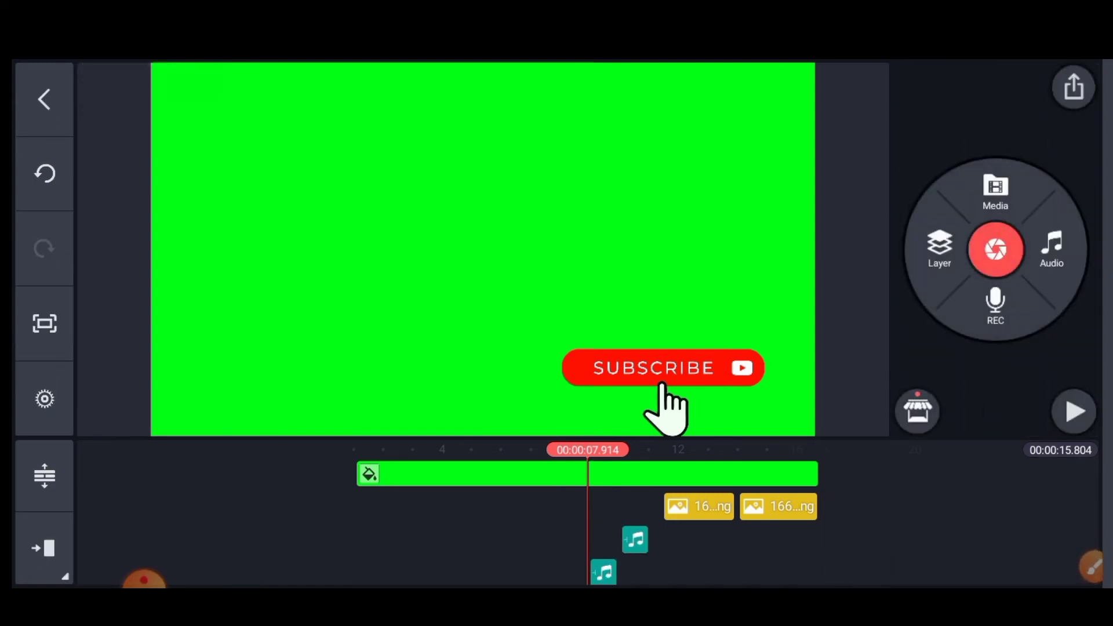
pyautogui.moveTo(603, 573)
pyautogui.mouseDown()
pyautogui.moveTo(716, 540)
pyautogui.moveTo(581, 510)
pyautogui.moveTo(598, 539)
pyautogui.moveTo(574, 539)
pyautogui.moveTo(615, 540)
pyautogui.moveTo(604, 539)
pyautogui.mouseUp()
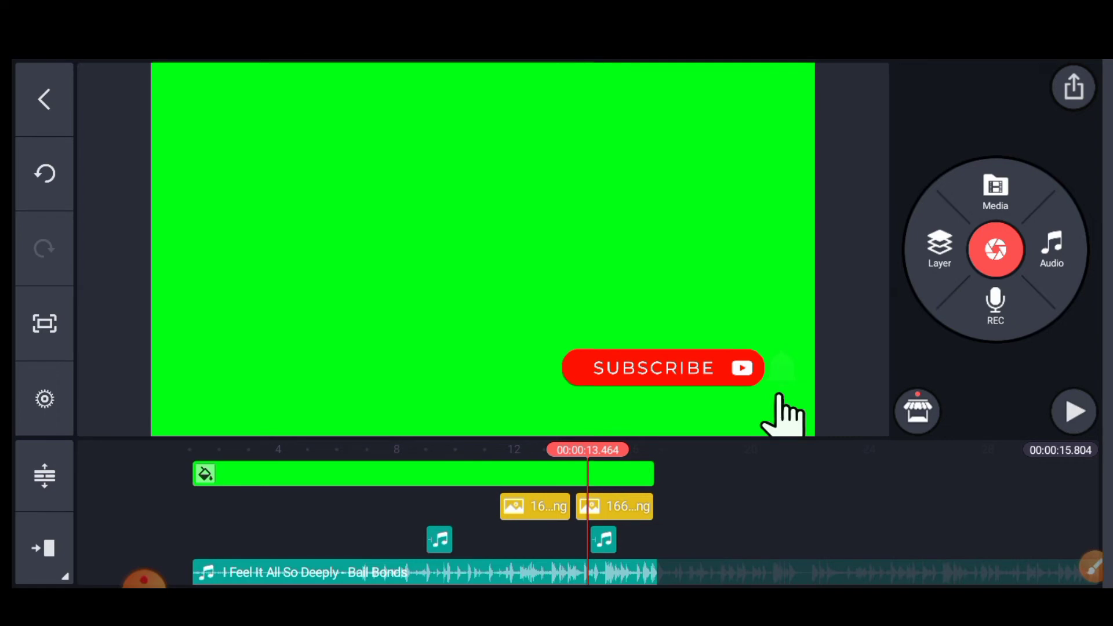
pyautogui.moveTo(406, 539); pyautogui.dragTo(600, 539)
pyautogui.click(1074, 411)
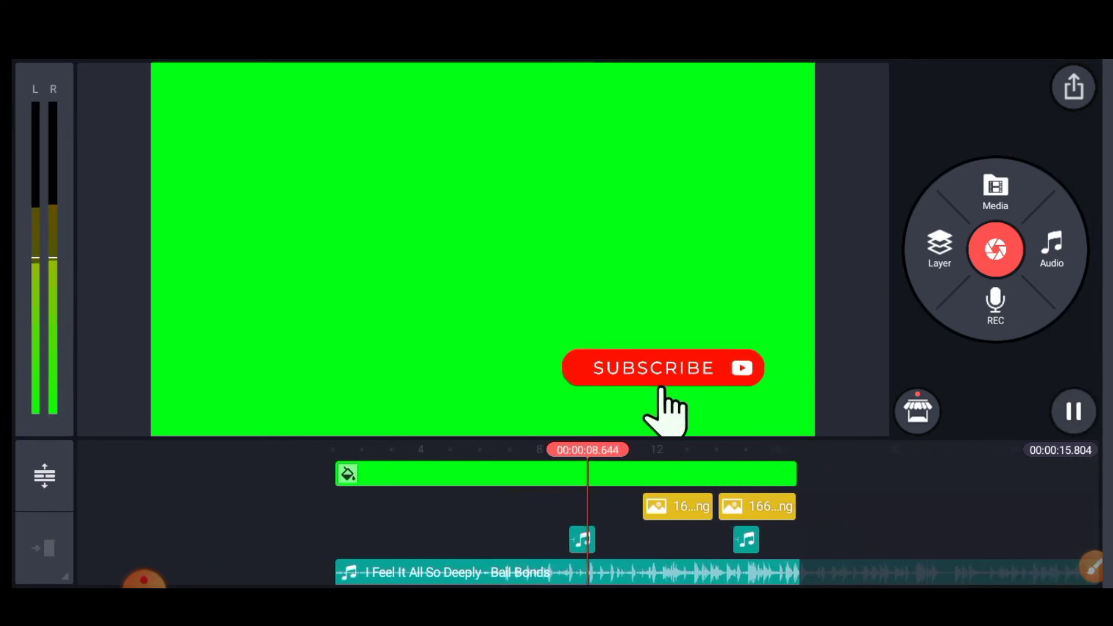
pyautogui.click(1075, 412)
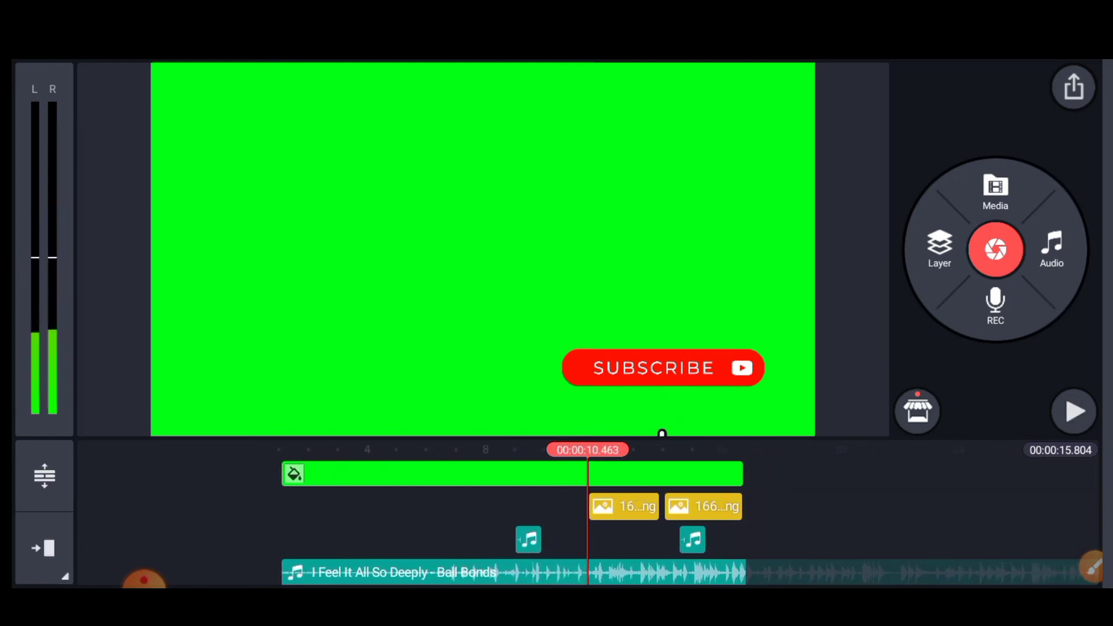
# - Raise the first Click 2 clip's volume to 200%
pyautogui.click(529, 539)
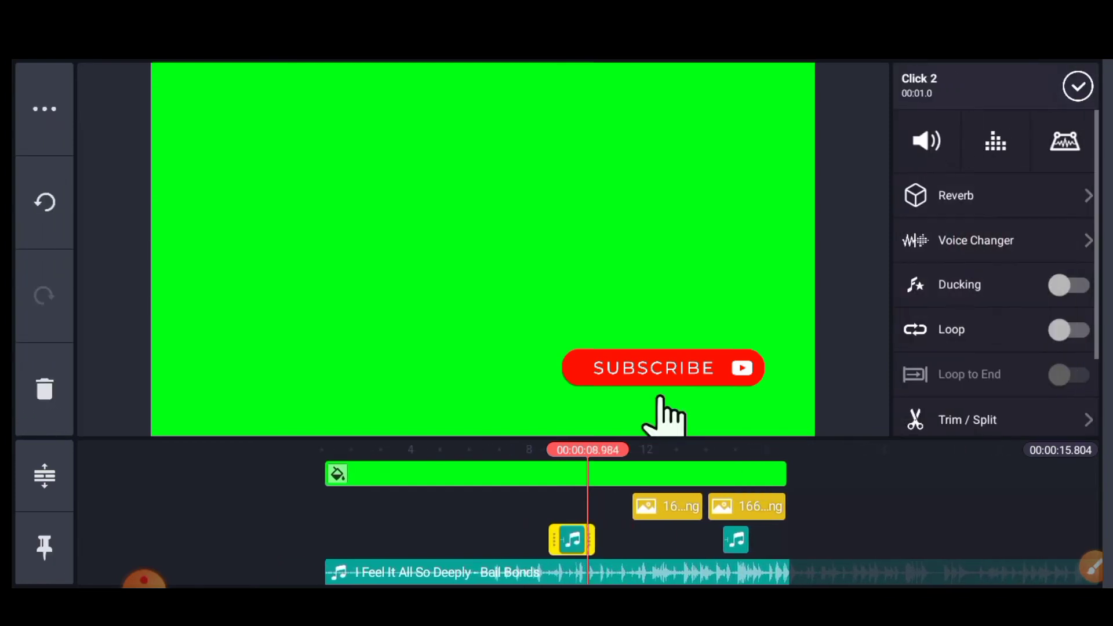
pyautogui.click(1093, 567)
pyautogui.moveTo(935, 120); pyautogui.dragTo(950, 177)
pyautogui.click(1061, 556)
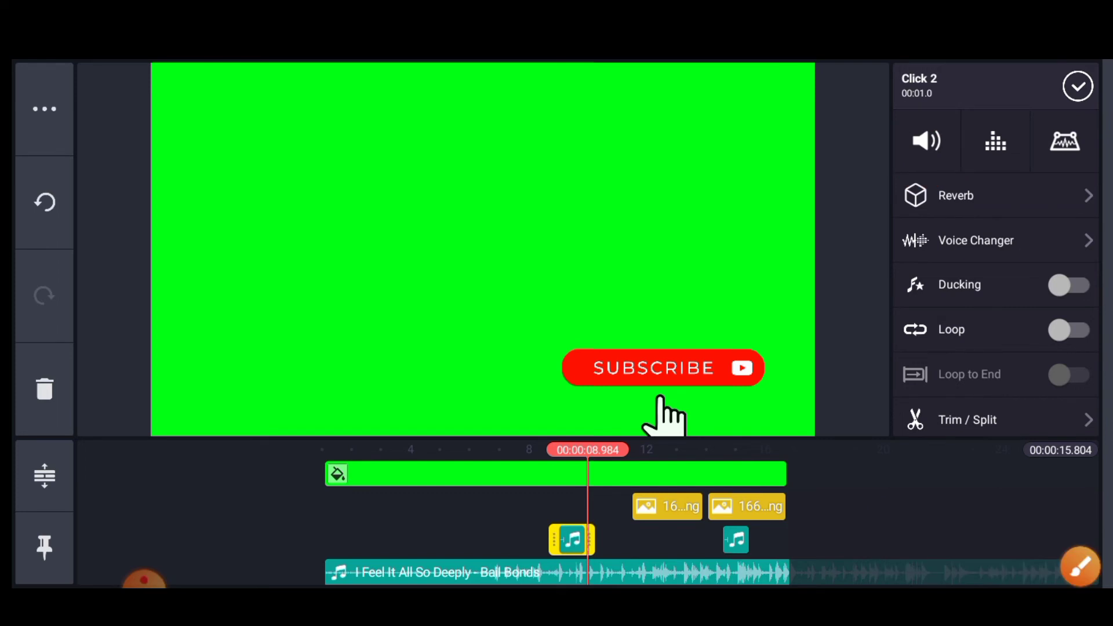
pyautogui.click(926, 140)
pyautogui.moveTo(815, 293); pyautogui.dragTo(817, 169)
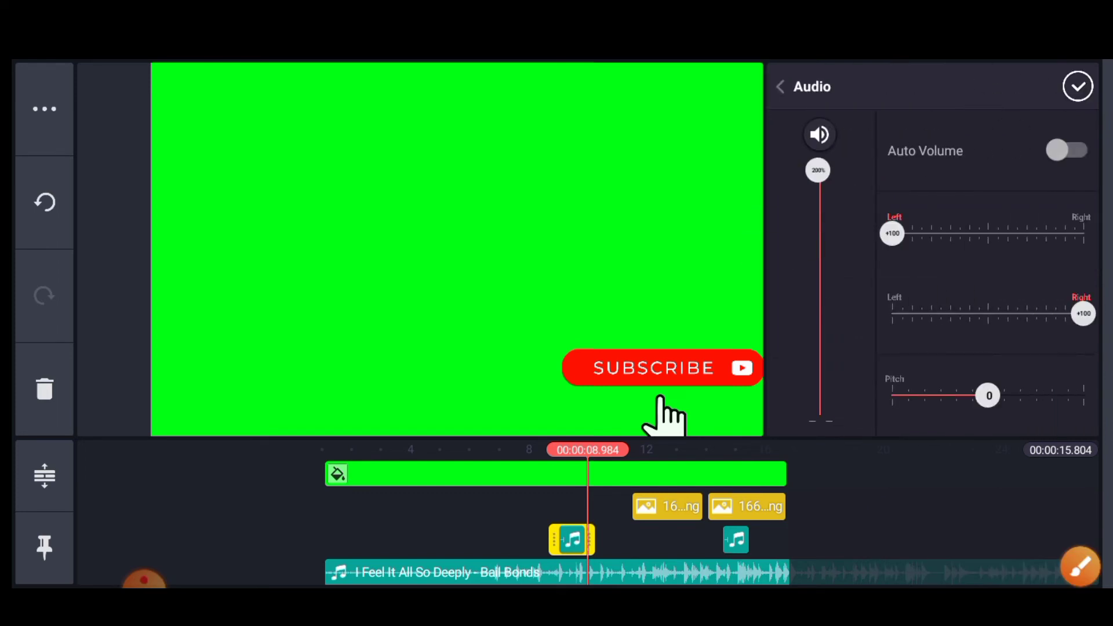
pyautogui.click(1076, 85)
pyautogui.moveTo(696, 510); pyautogui.dragTo(632, 511)
# - Raise the second Click 2 clip's volume to 200%, then replay to hear both clicks
pyautogui.click(670, 540)
pyautogui.click(1081, 567)
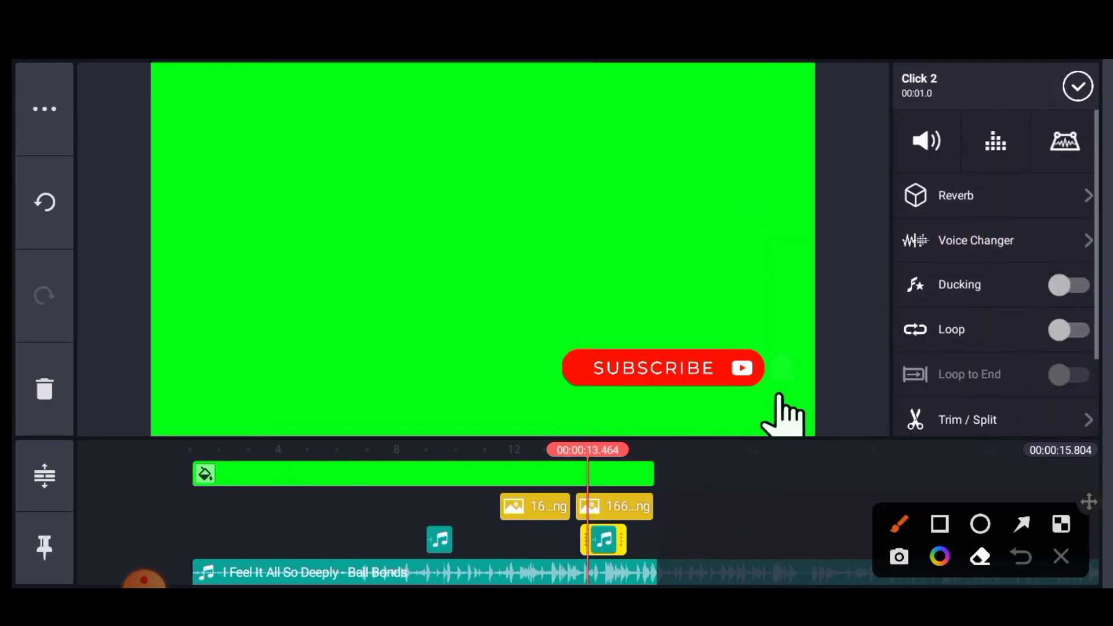
pyautogui.moveTo(908, 107); pyautogui.dragTo(962, 139)
pyautogui.click(1061, 557)
pyautogui.click(926, 141)
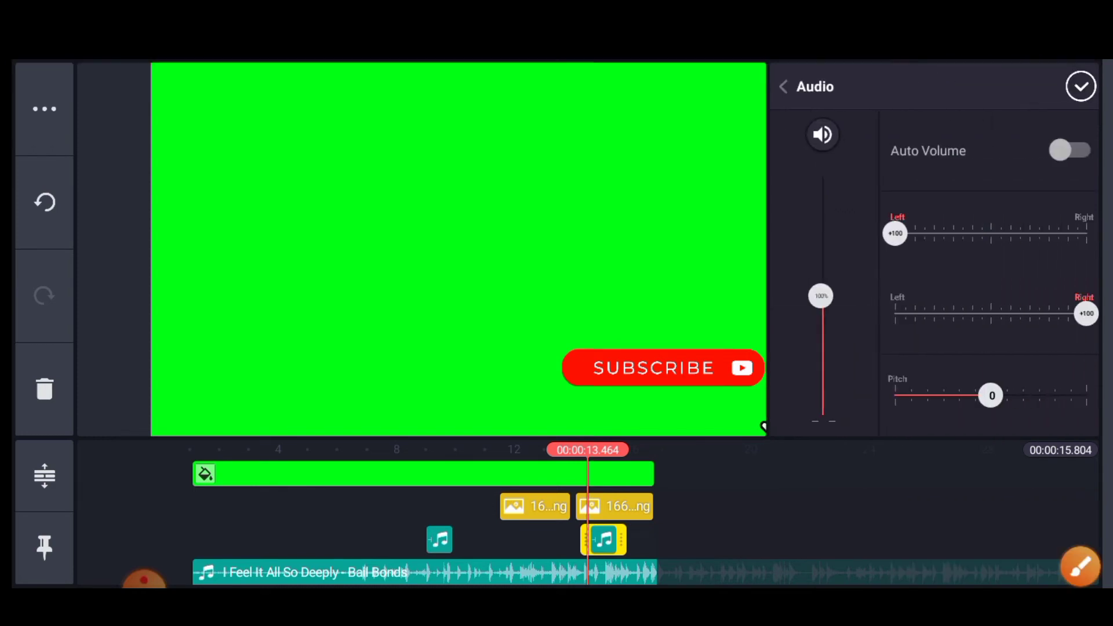
pyautogui.moveTo(817, 276); pyautogui.dragTo(817, 169)
pyautogui.click(1078, 85)
pyautogui.moveTo(580, 510); pyautogui.dragTo(780, 510)
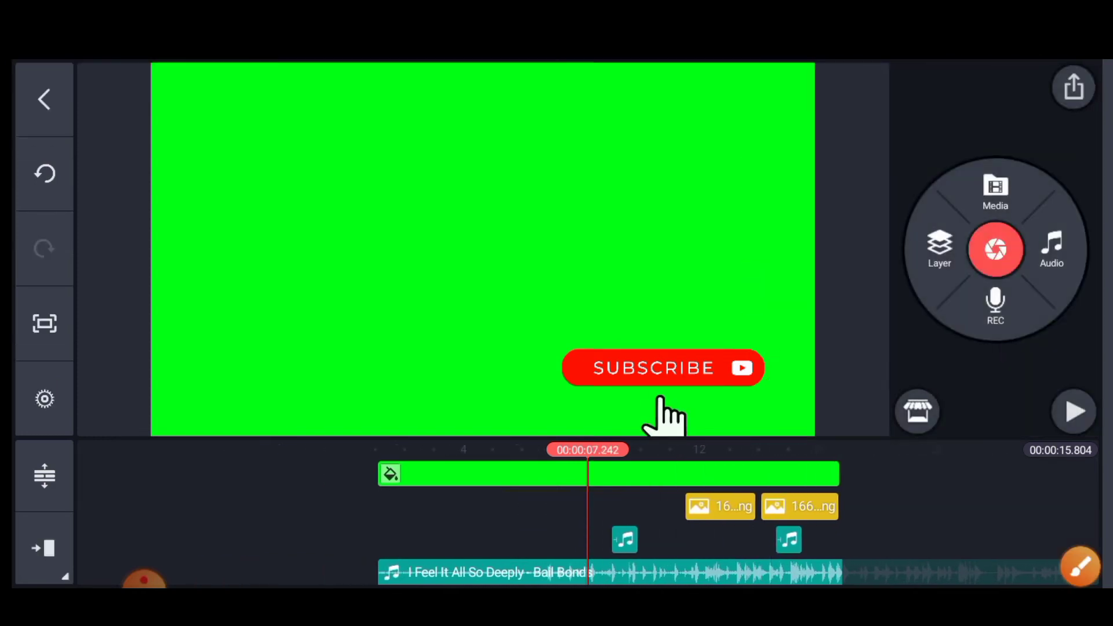
pyautogui.press('space')
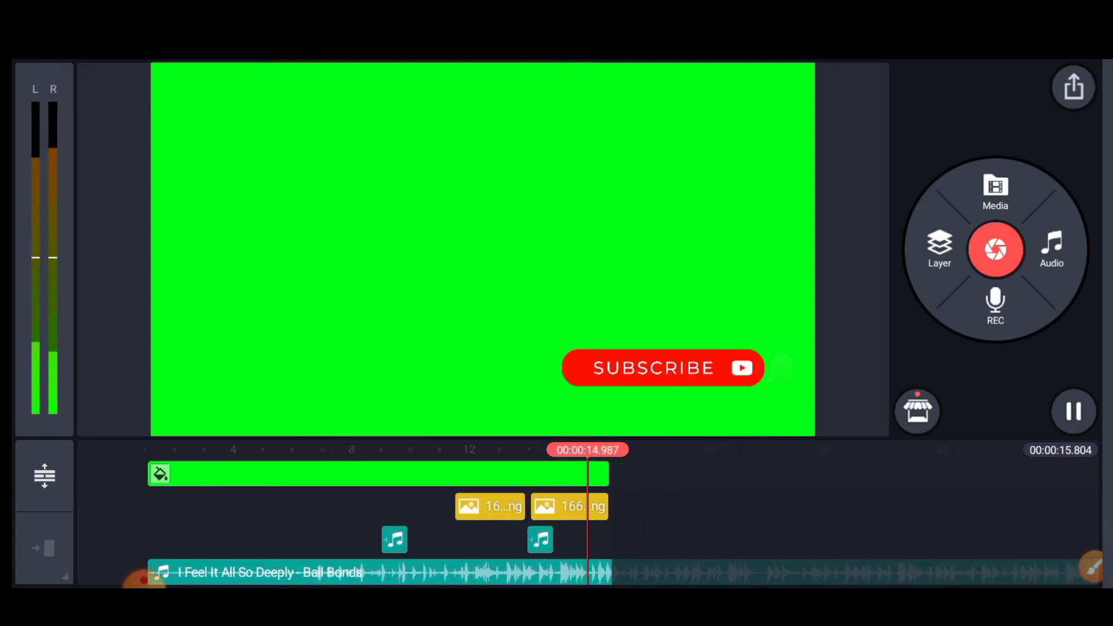
pyautogui.click(1073, 411)
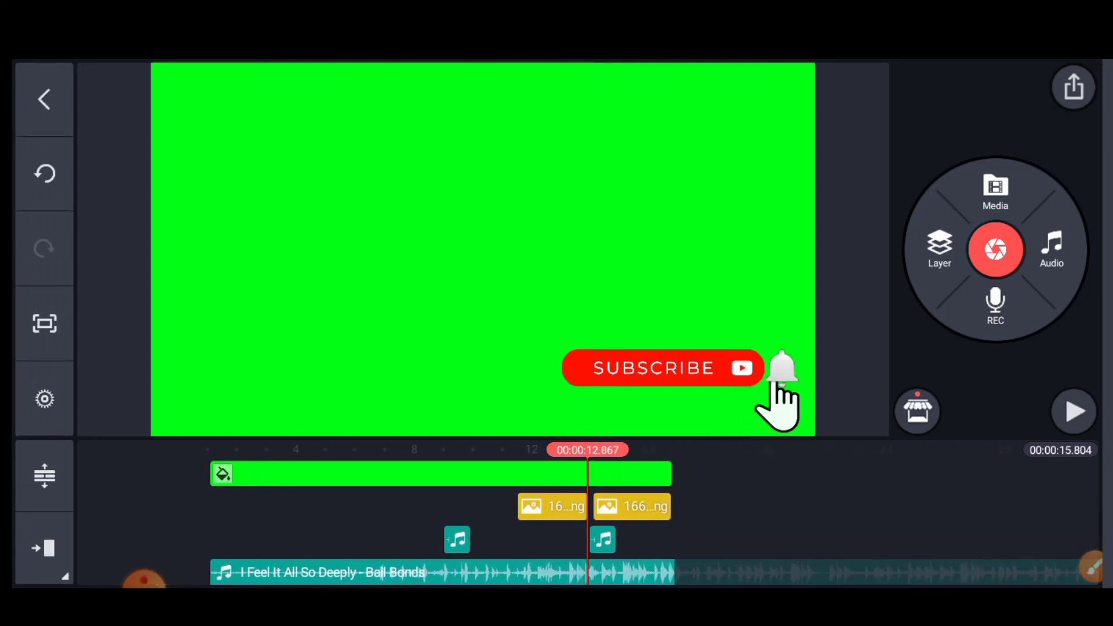
pyautogui.moveTo(637, 521); pyautogui.dragTo(647, 521)
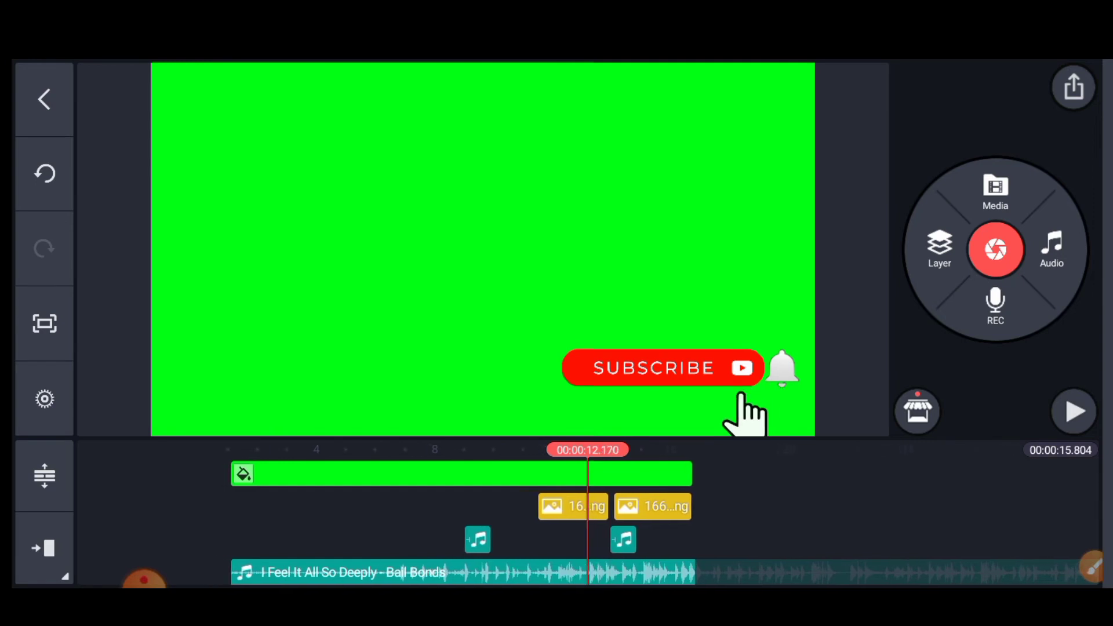
pyautogui.click(559, 507)
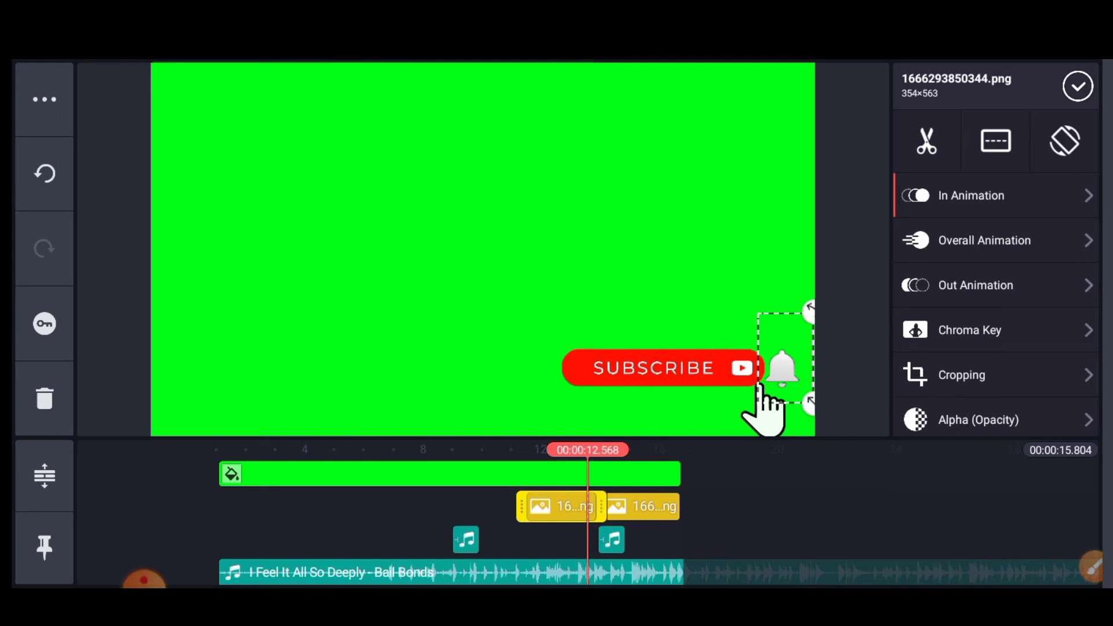
pyautogui.click(44, 99)
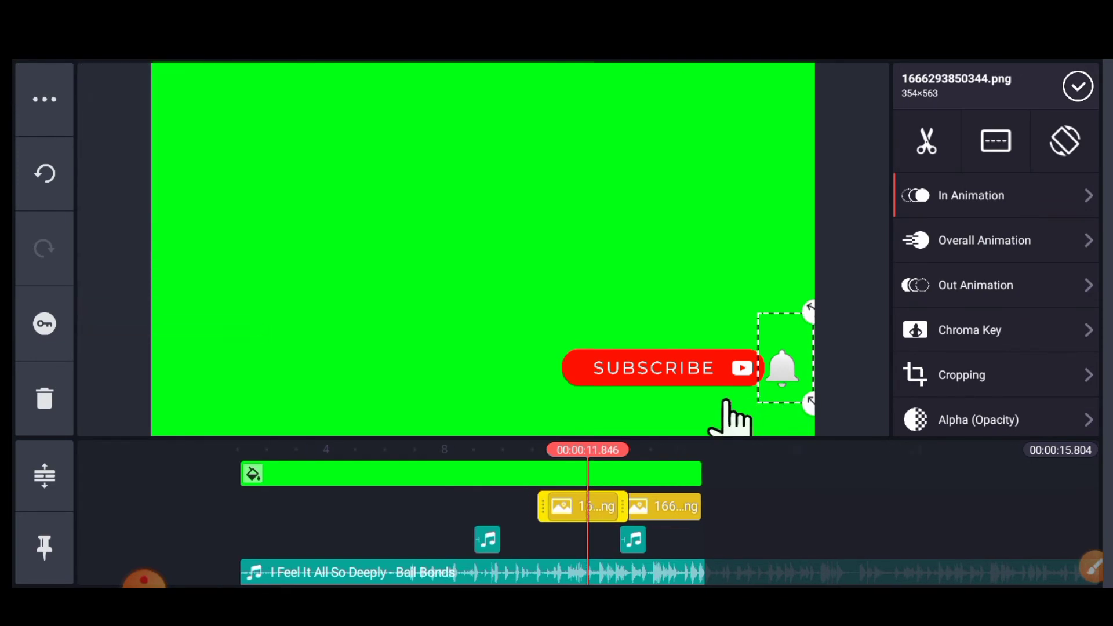
pyautogui.click(1077, 86)
pyautogui.click(1074, 411)
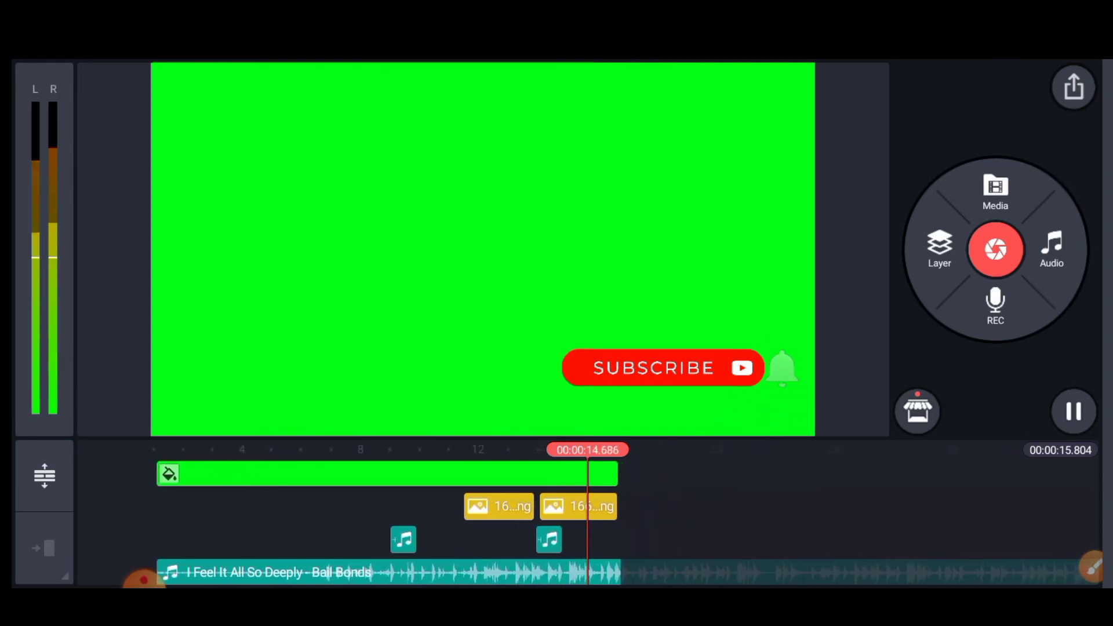
# - Stop playback and browse to the Bells sound effects collection
pyautogui.click(776, 427)
pyautogui.click(1093, 567)
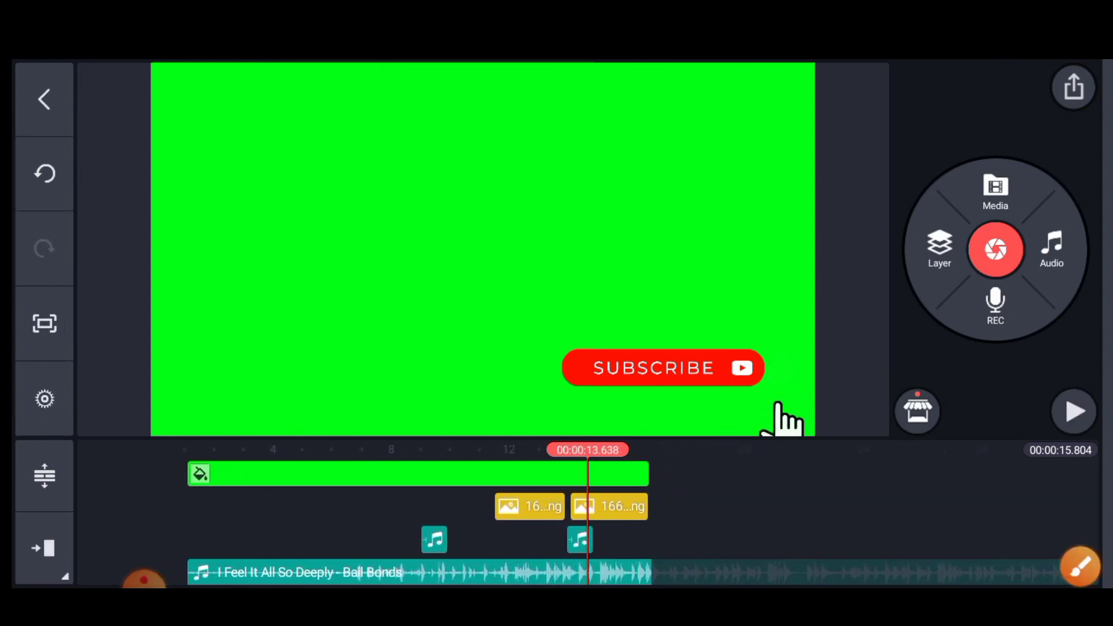
pyautogui.moveTo(1047, 216); pyautogui.dragTo(1032, 226)
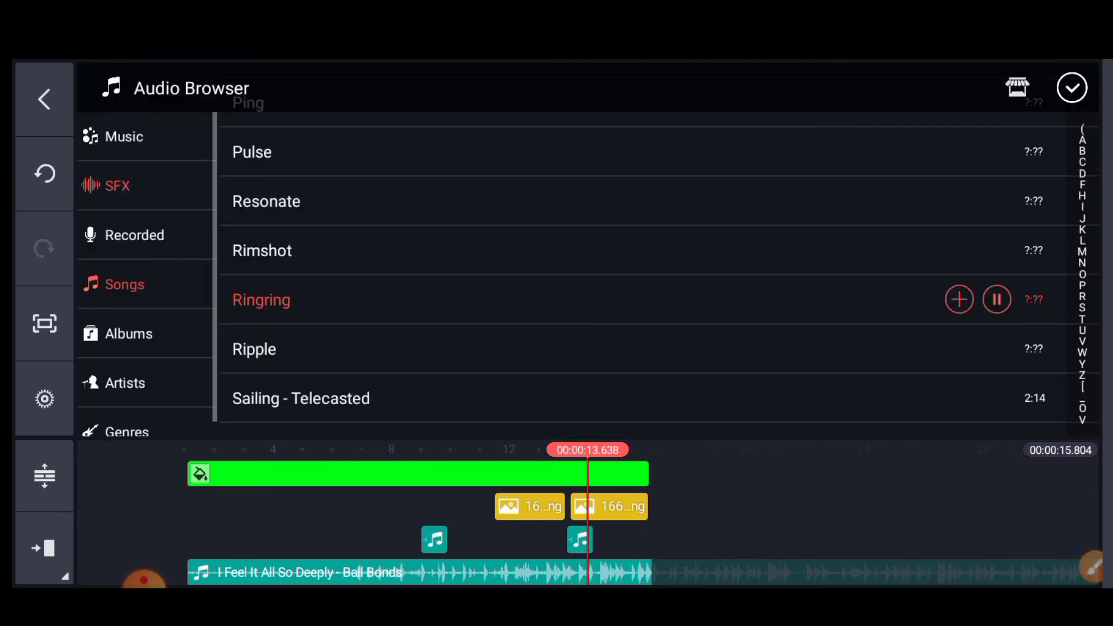
pyautogui.click(1093, 567)
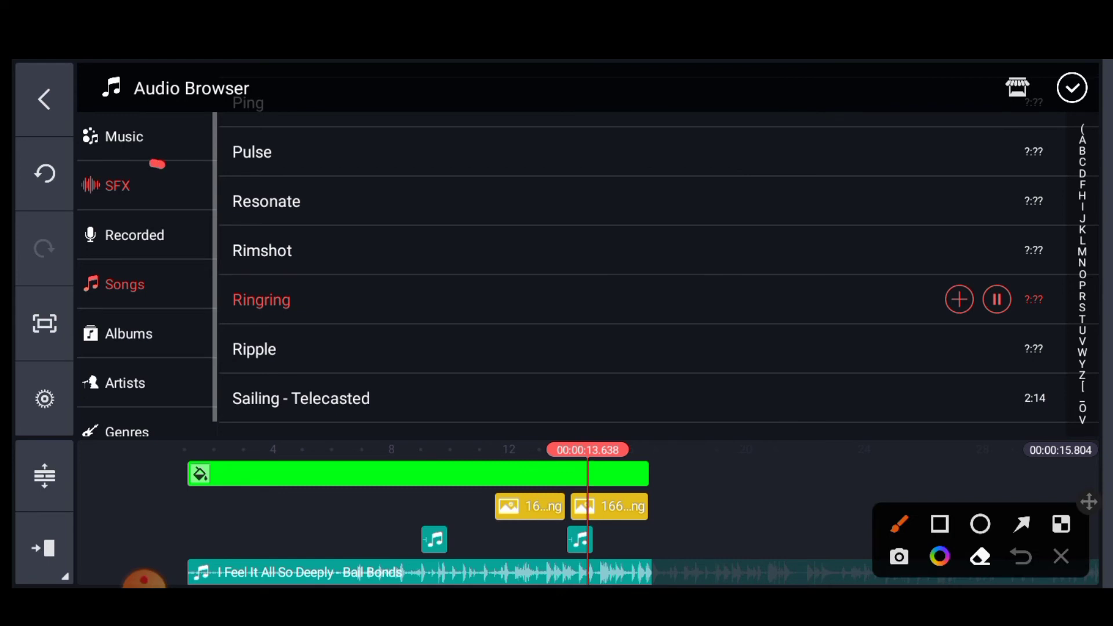
pyautogui.click(1062, 557)
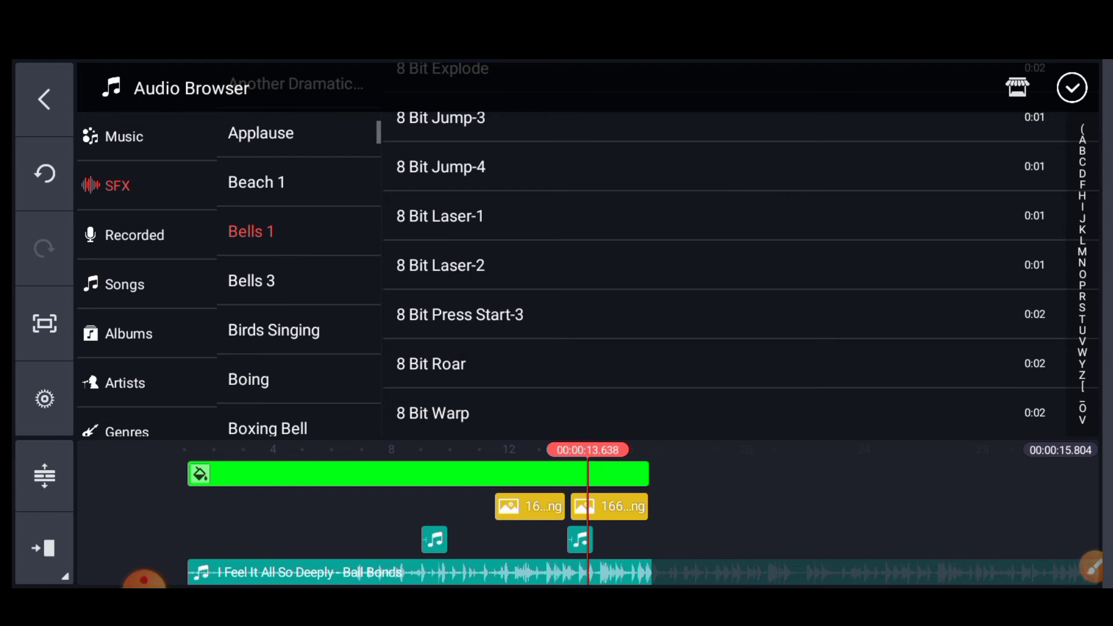
pyautogui.click(1092, 566)
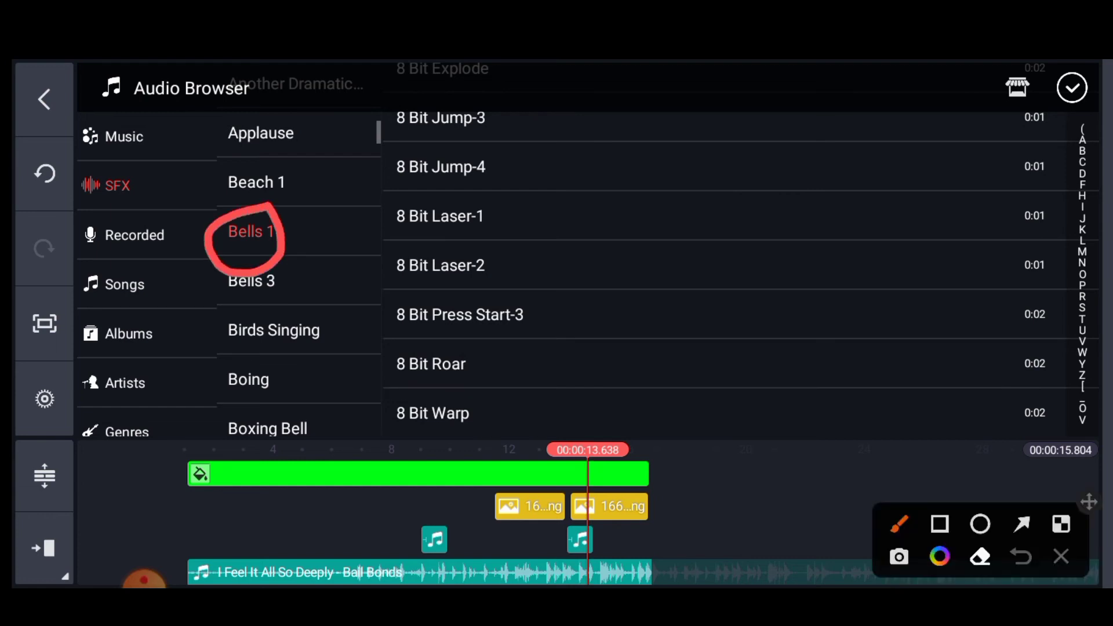
pyautogui.click(1061, 556)
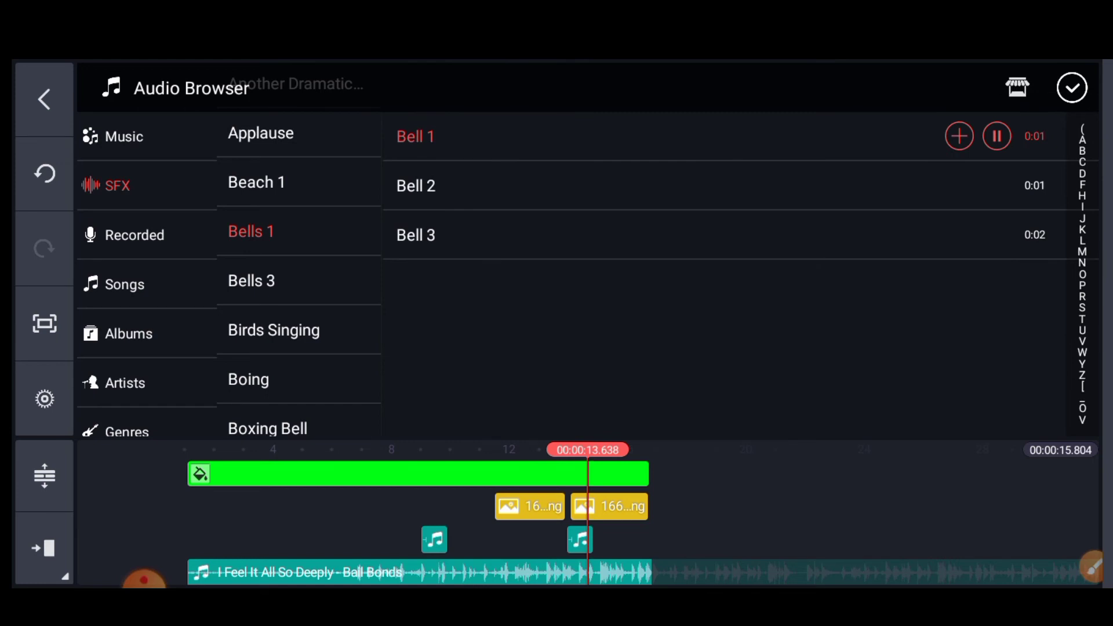
# - Preview Bell 2 and Bell 3, then add Bell 3 at the playhead near 13.6 s
pyautogui.click(416, 186)
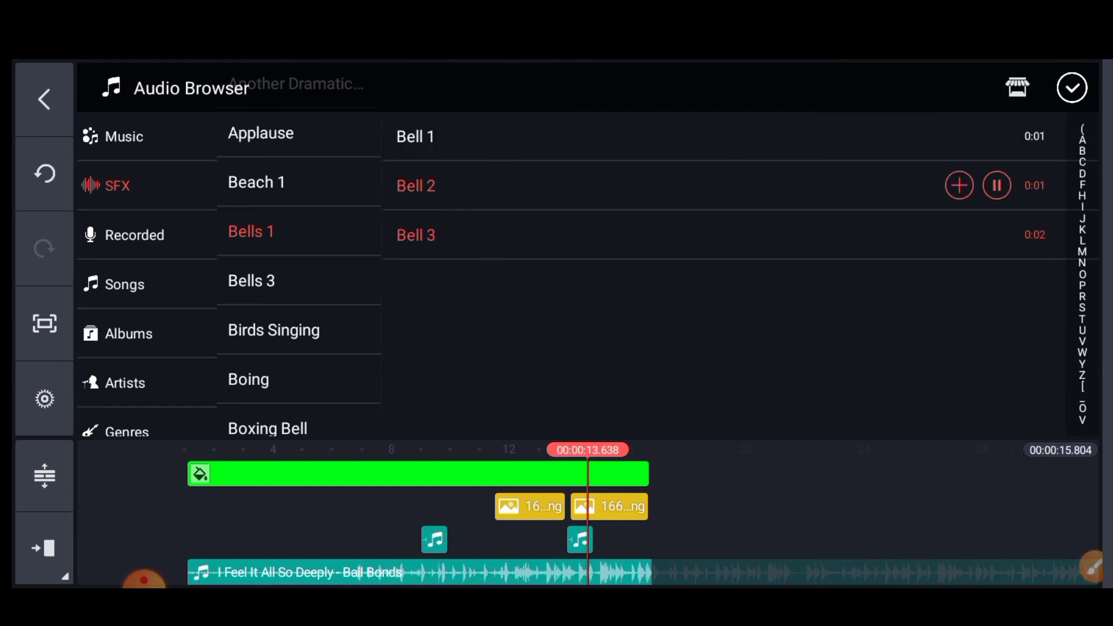
pyautogui.click(416, 234)
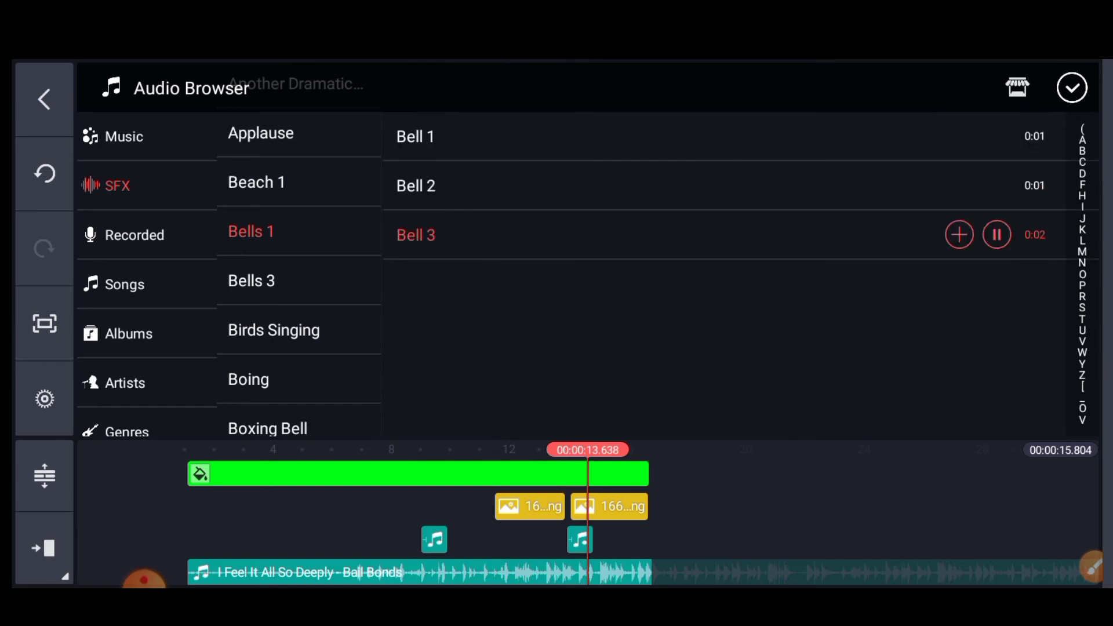
pyautogui.click(959, 235)
pyautogui.click(1093, 566)
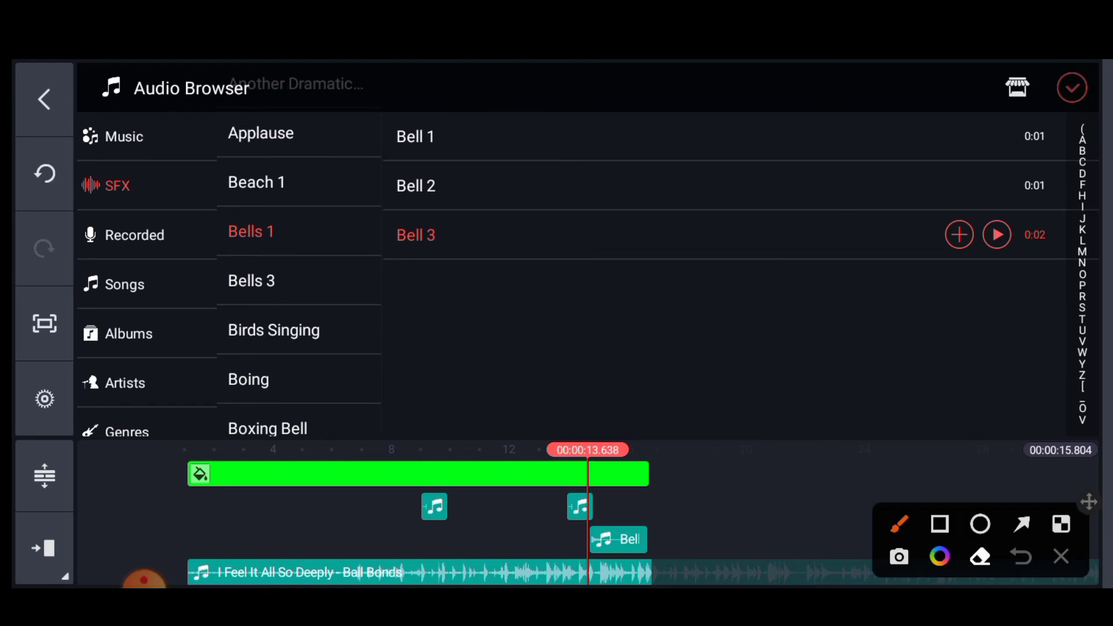
pyautogui.moveTo(1083, 65)
pyautogui.mouseDown()
pyautogui.moveTo(1020, 102)
pyautogui.moveTo(1099, 107)
pyautogui.mouseUp()
pyautogui.click(1061, 556)
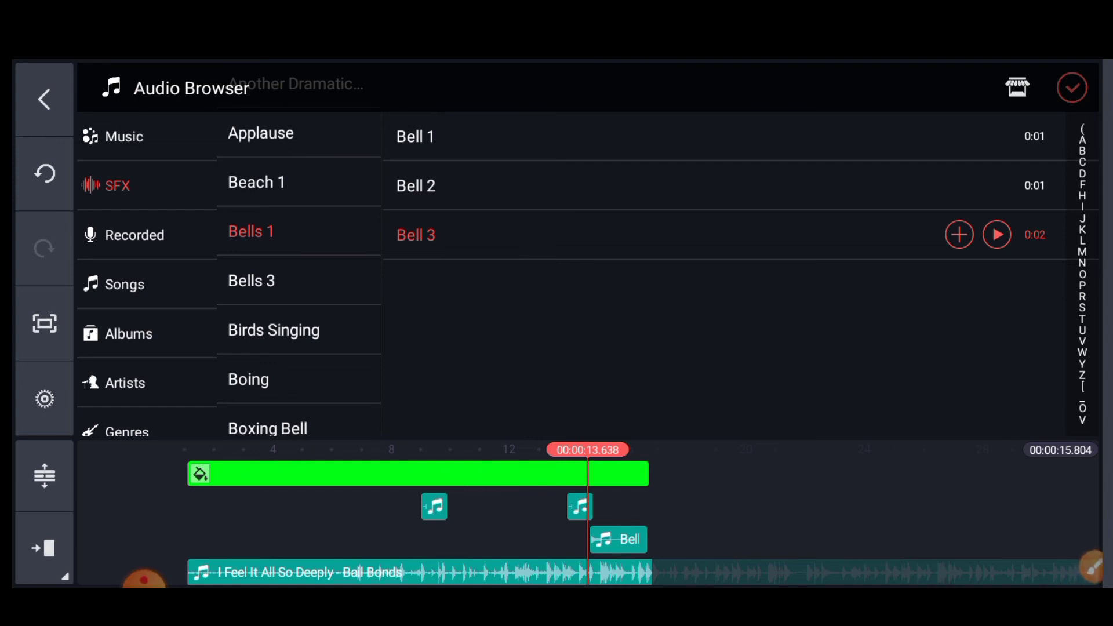
# - Close the sound browser and the music clip's audio settings, then play the project from the start
pyautogui.click(1073, 88)
pyautogui.click(695, 539)
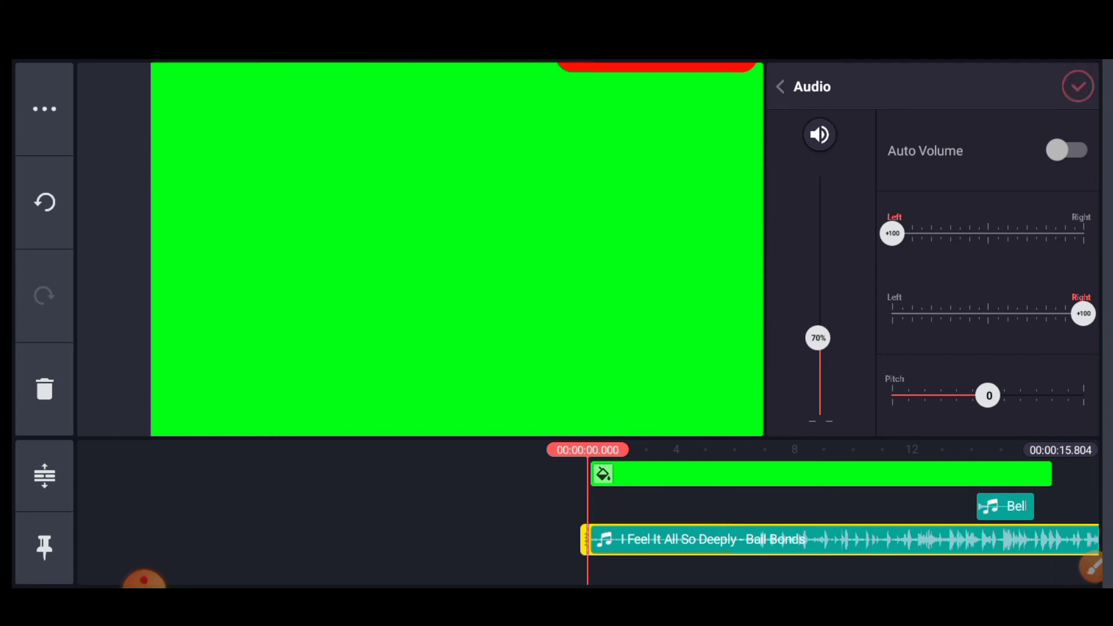
pyautogui.click(1077, 87)
pyautogui.click(1073, 412)
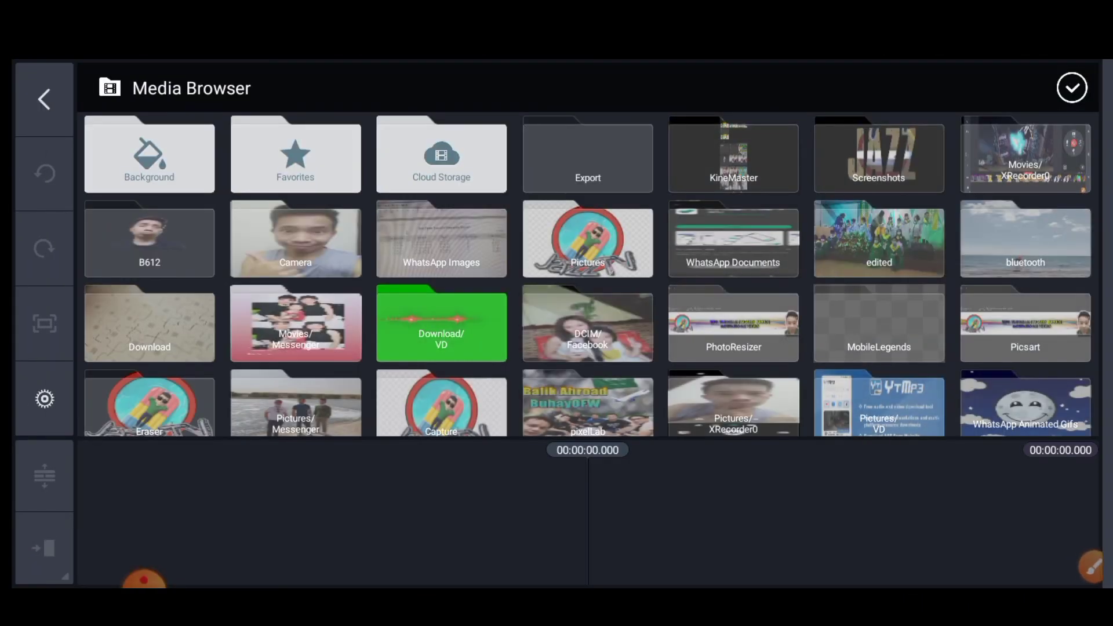
# - Add the Kids @ Play dance video from the Camera folder as the project's main clip
pyautogui.click(588, 154)
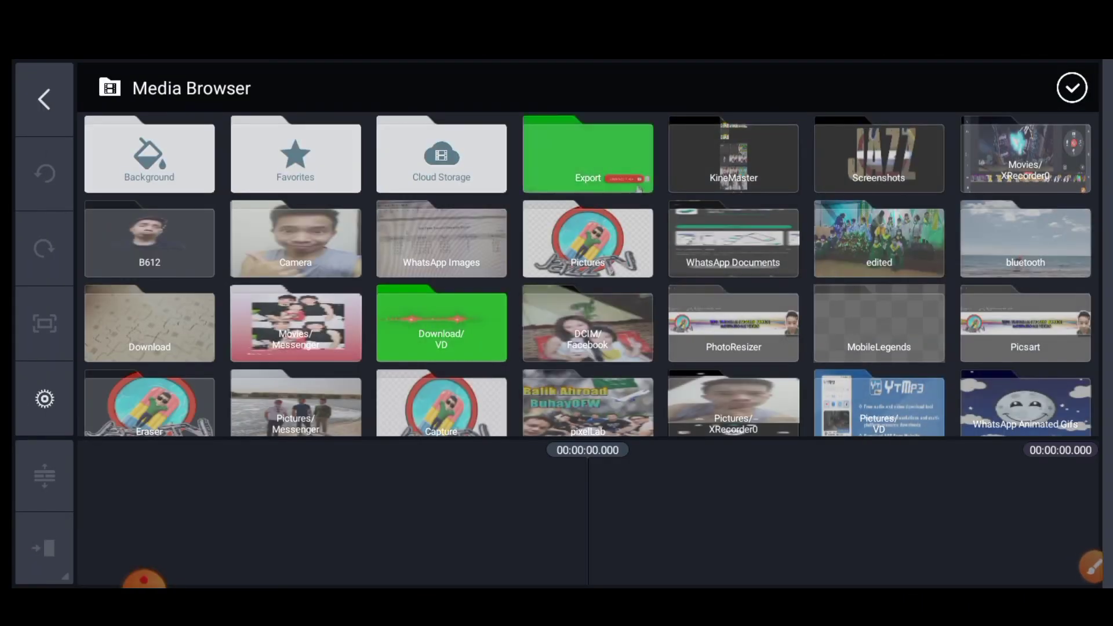
pyautogui.click(149, 292)
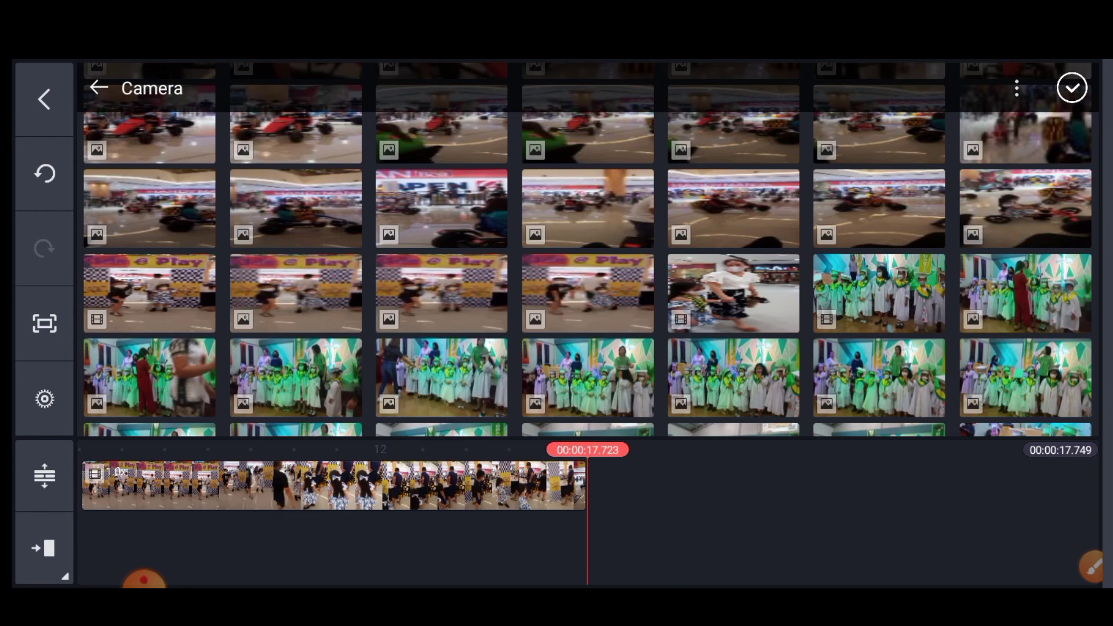
pyautogui.click(1071, 88)
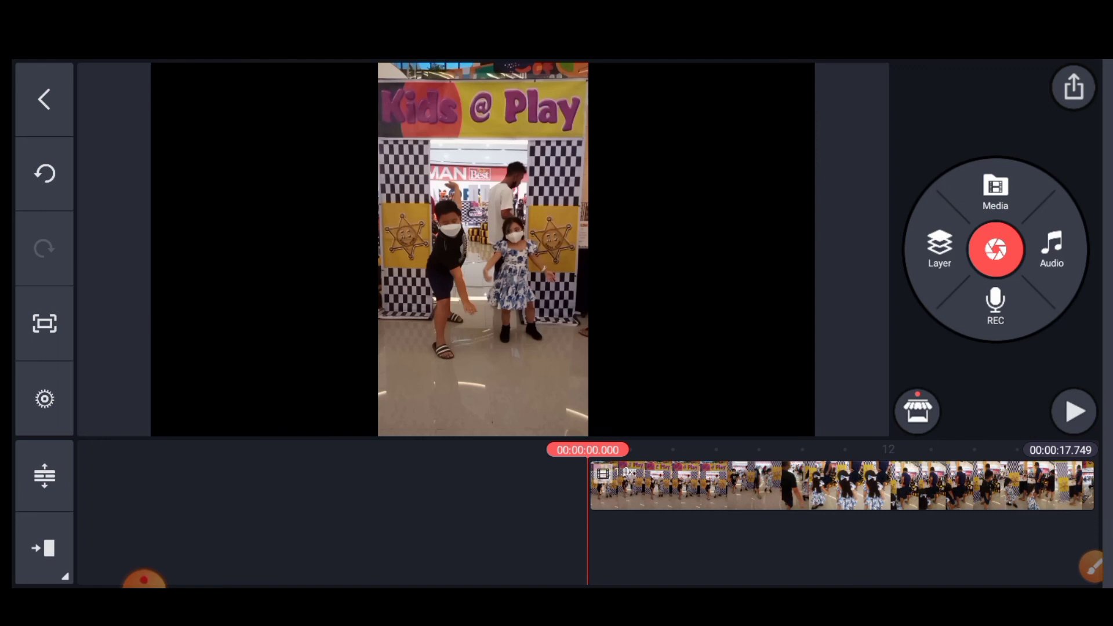
pyautogui.click(939, 248)
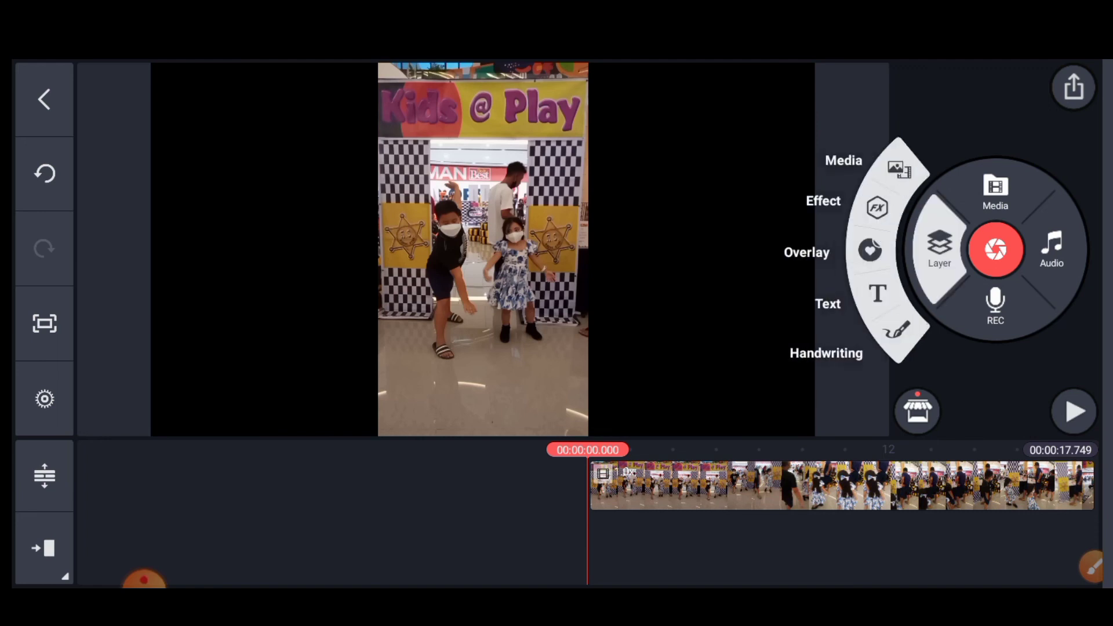
pyautogui.click(1093, 565)
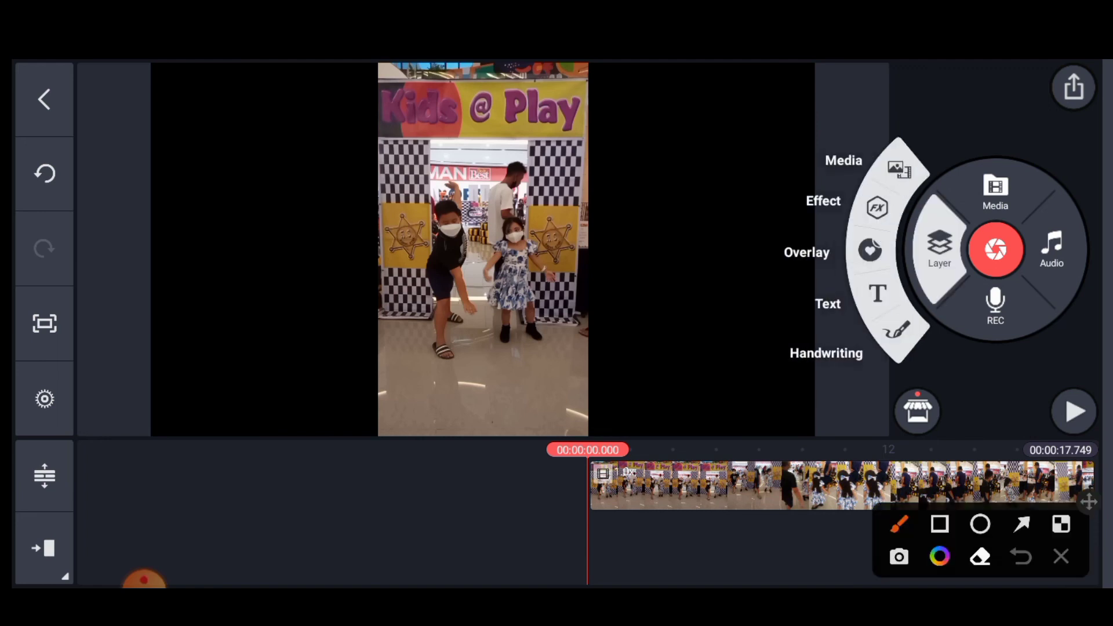
pyautogui.click(1061, 556)
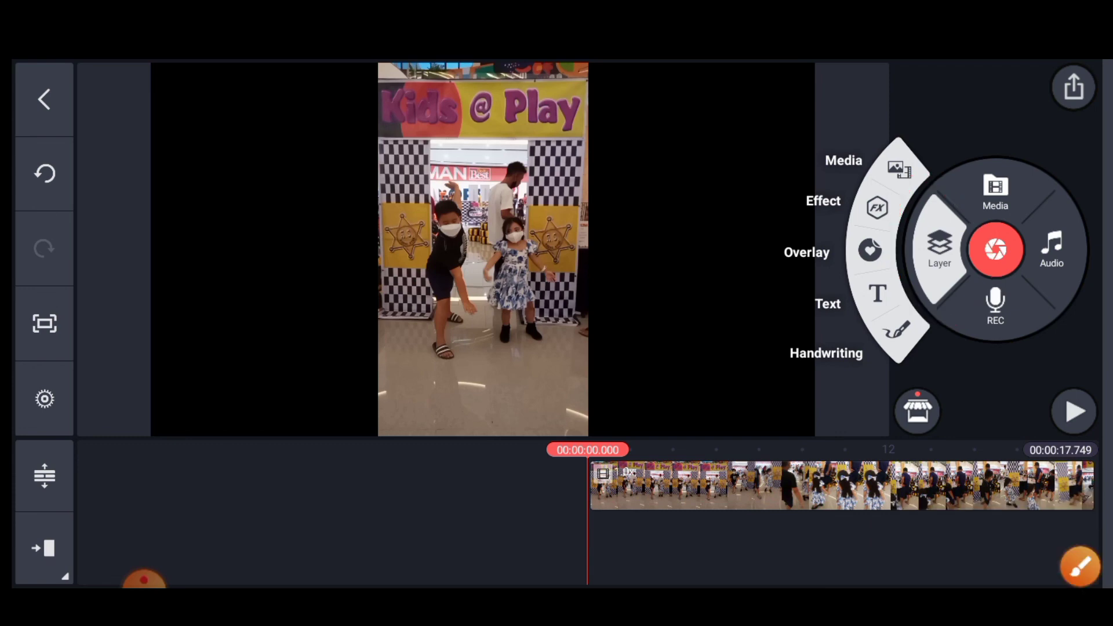
pyautogui.click(1080, 567)
# - Overlay the exported Untitled 13_1080p.mp4 green-screen clip from the Export folder as a media layer
pyautogui.click(1060, 556)
pyautogui.click(898, 168)
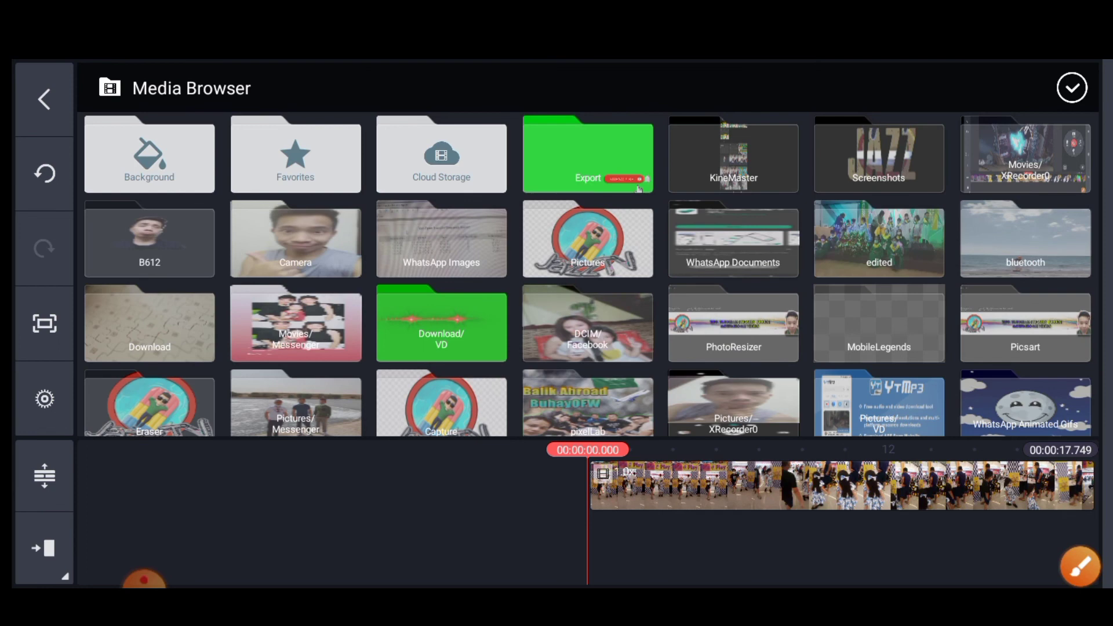
pyautogui.click(1081, 566)
pyautogui.moveTo(605, 101); pyautogui.dragTo(657, 152)
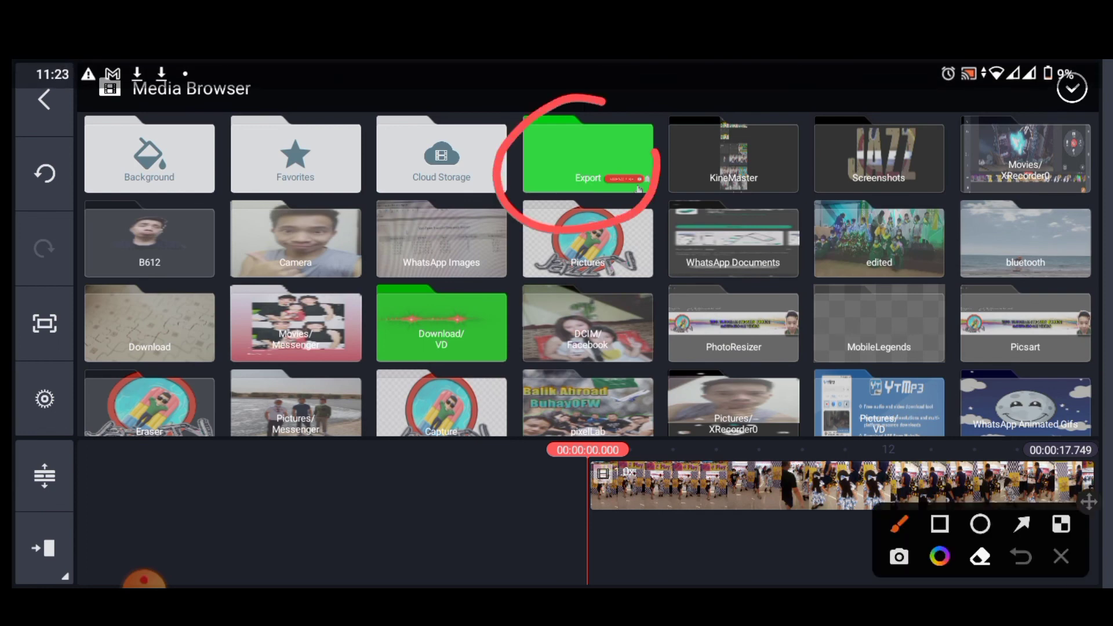
pyautogui.click(1061, 557)
pyautogui.click(587, 155)
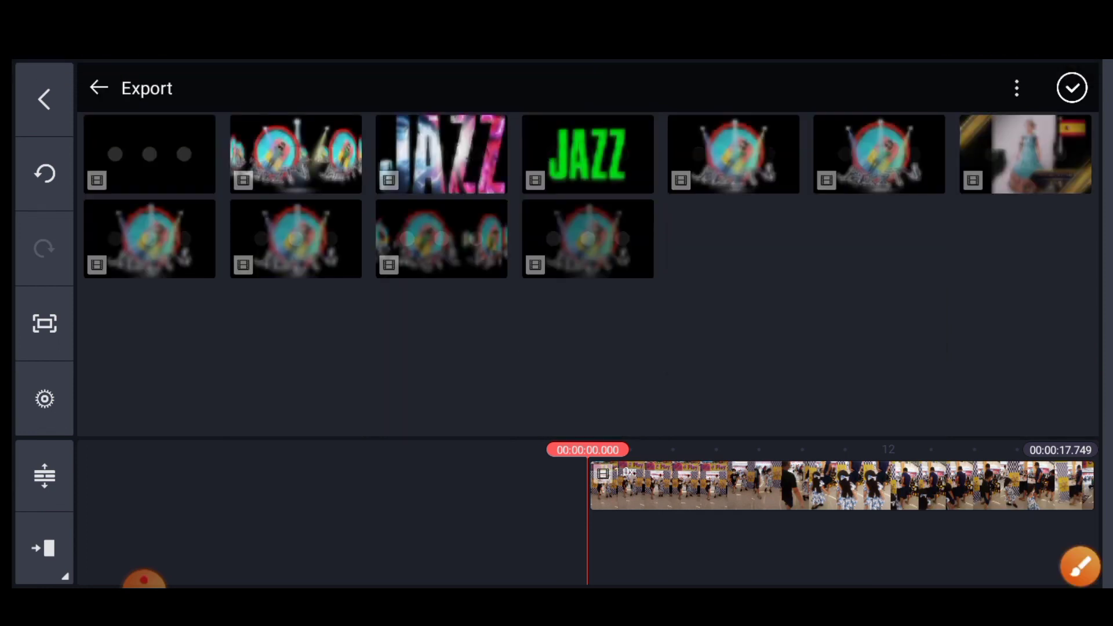
pyautogui.click(200, 190)
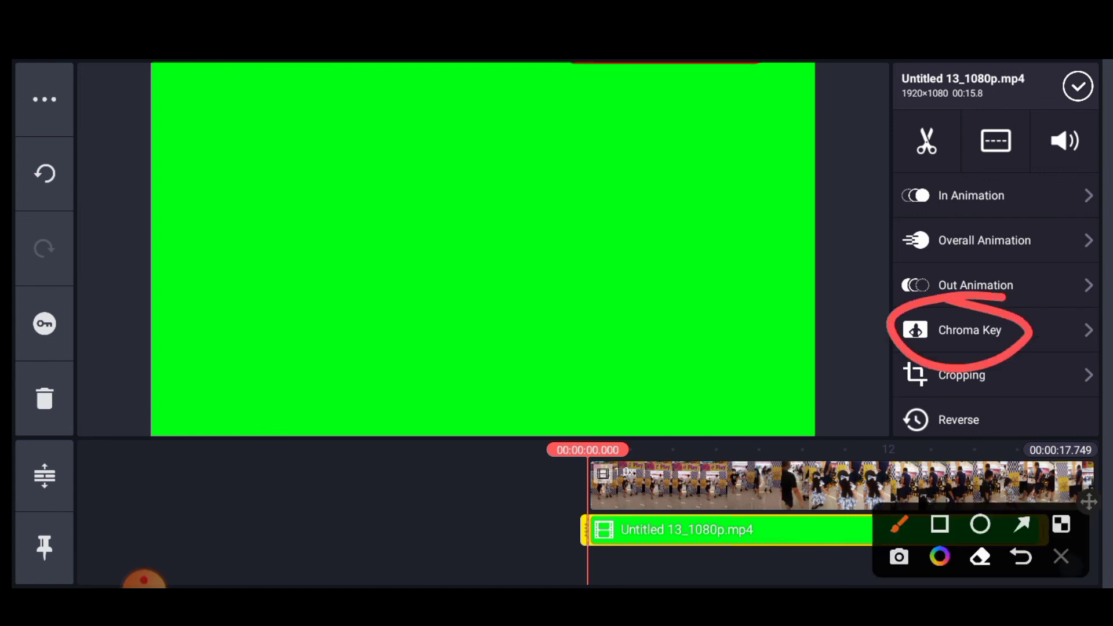
# - Enable Chroma Key on the overlay layer to remove the green, then play the result
pyautogui.click(1061, 556)
pyautogui.click(969, 330)
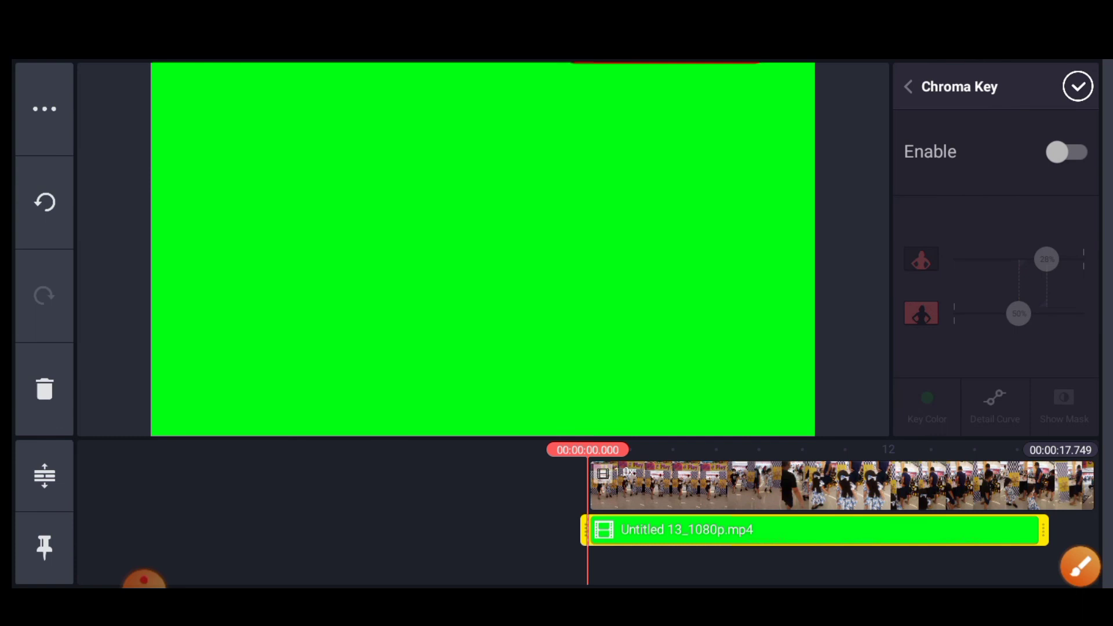
pyautogui.click(1080, 566)
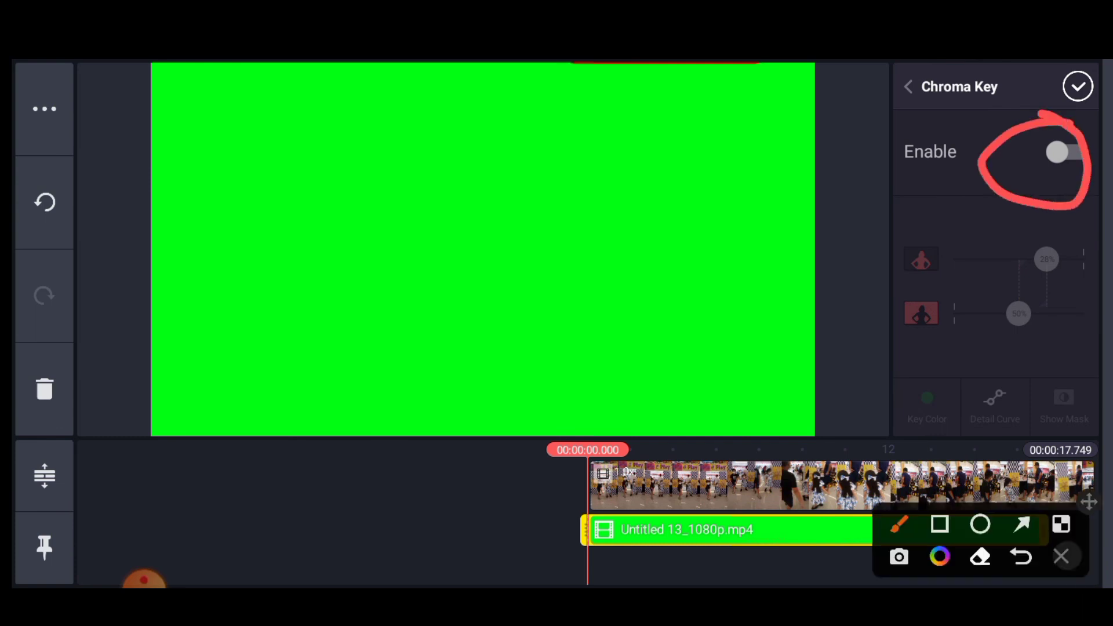
pyautogui.click(1061, 556)
pyautogui.click(1064, 151)
pyautogui.click(1078, 86)
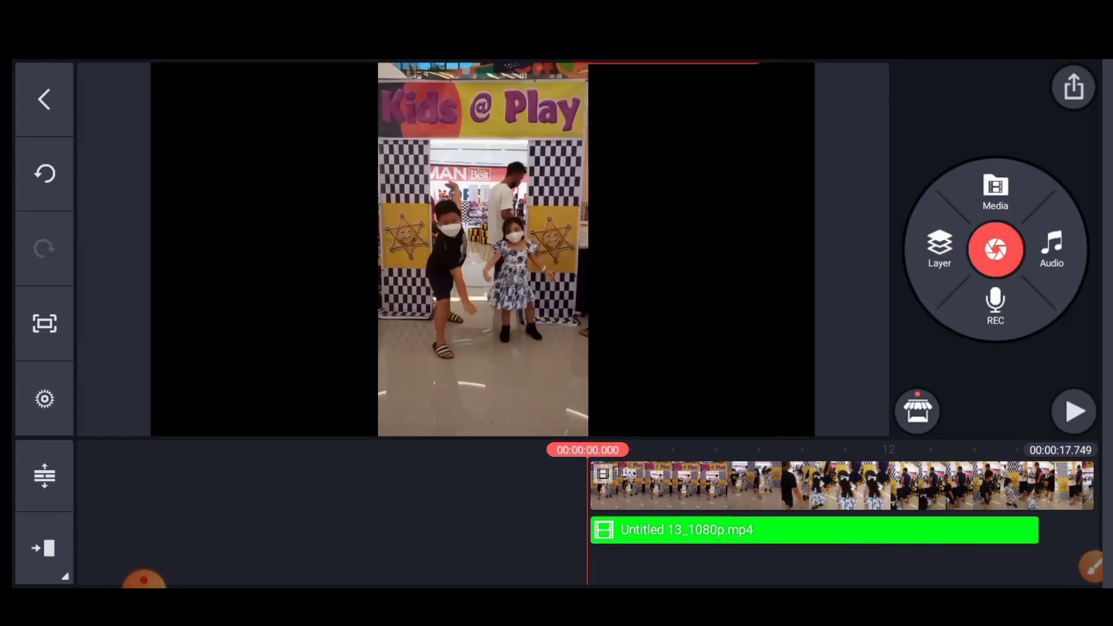
pyautogui.click(1074, 412)
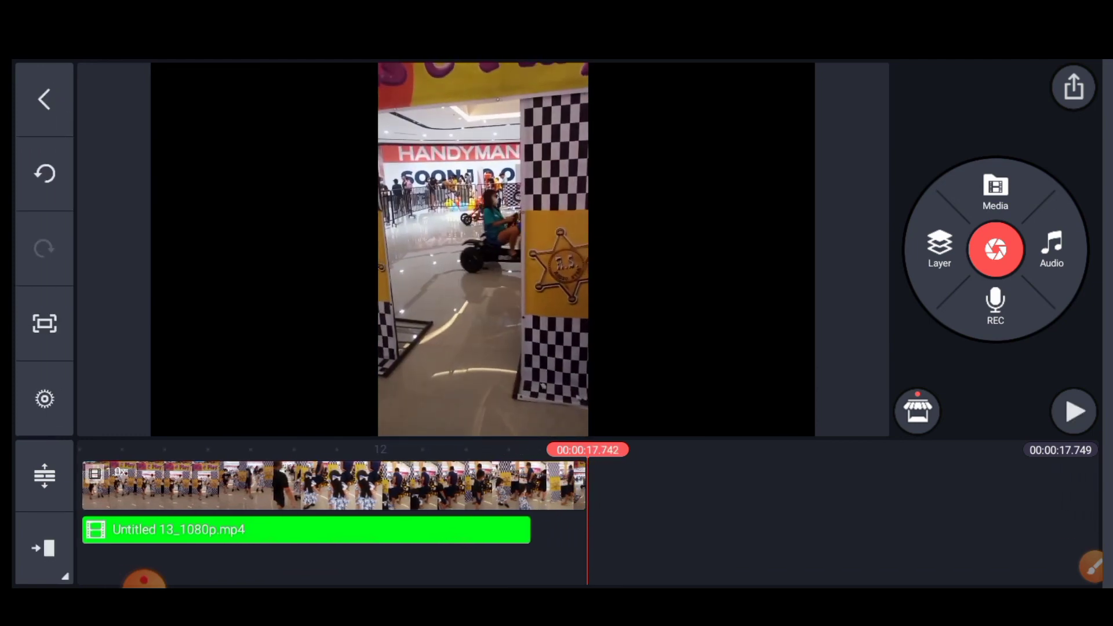
pyautogui.click(144, 562)
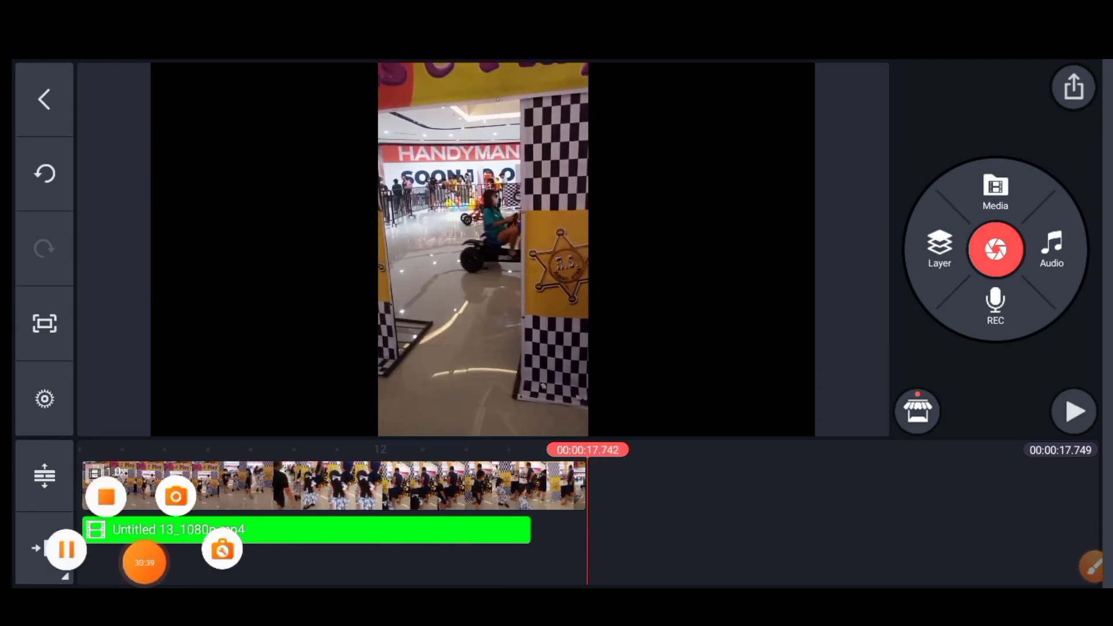